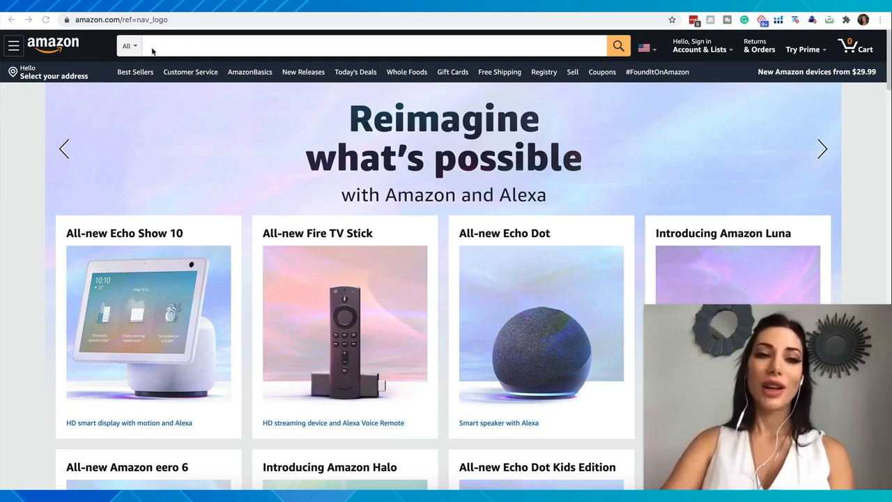
Step: Search all Amazon departments for "suitcase cover"
click(151, 46)
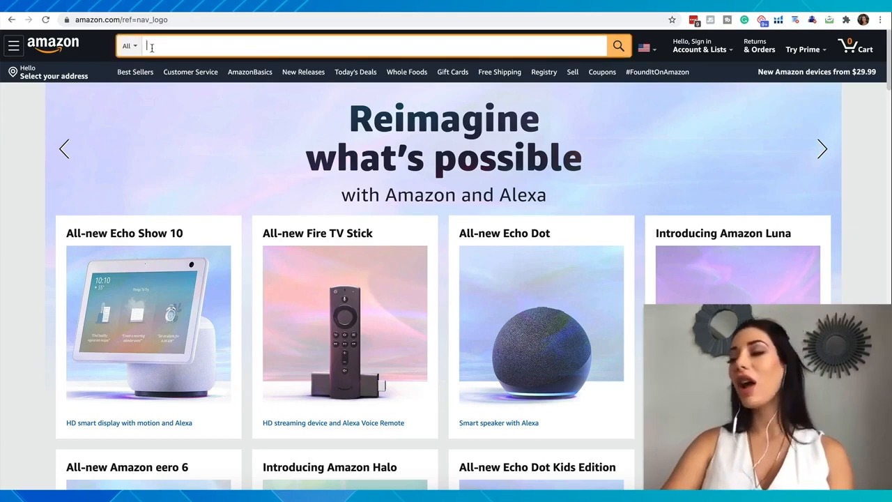
text(su)
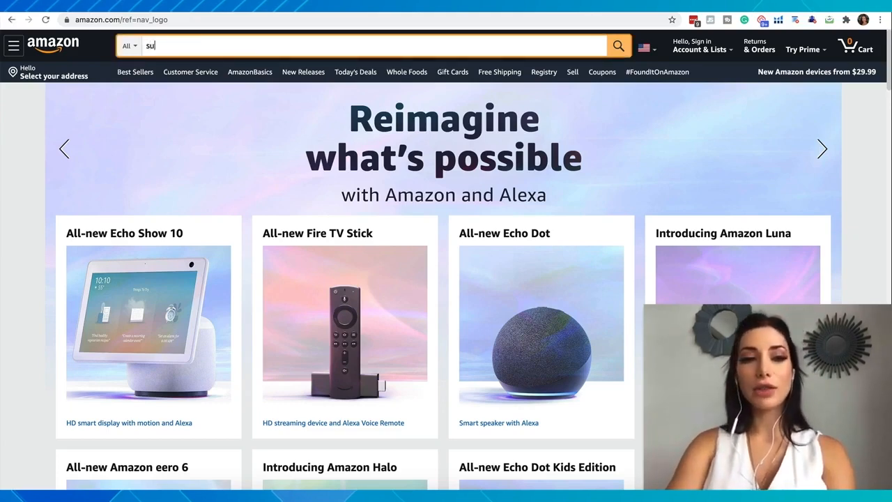
text(itcase cover)
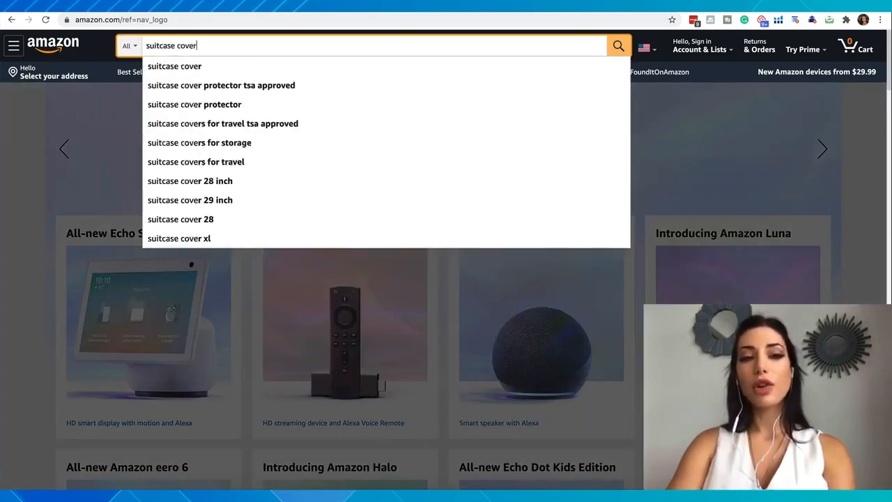
key(Return)
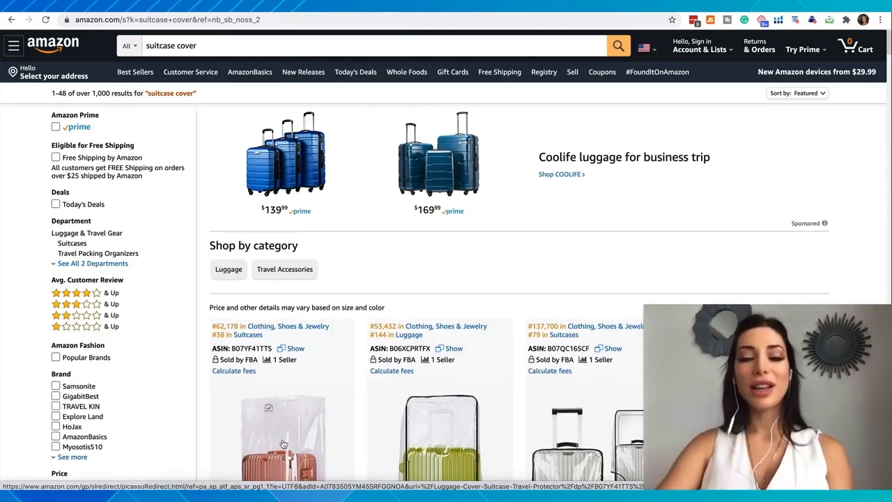
Step: Open the TopZK Clear PVC Suitcase Cover Protectors listing from the search results
scroll(283, 443, down, 3)
scroll(610, 289, down, 1)
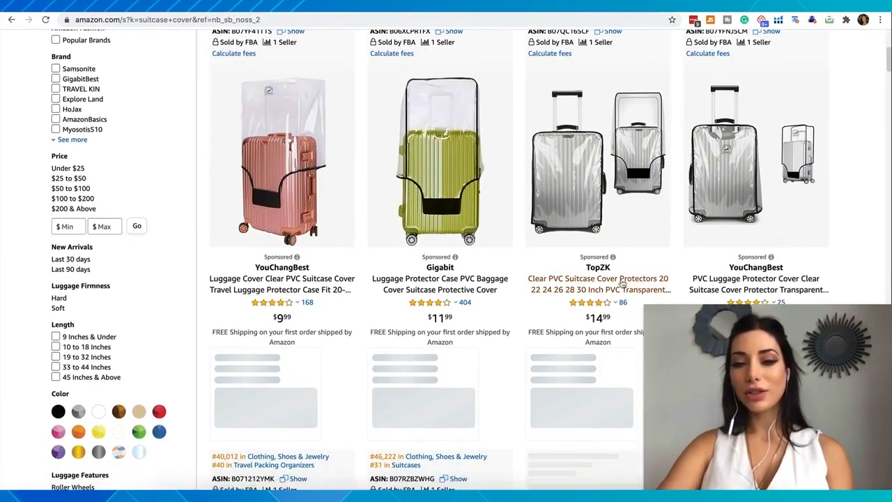
click(622, 282)
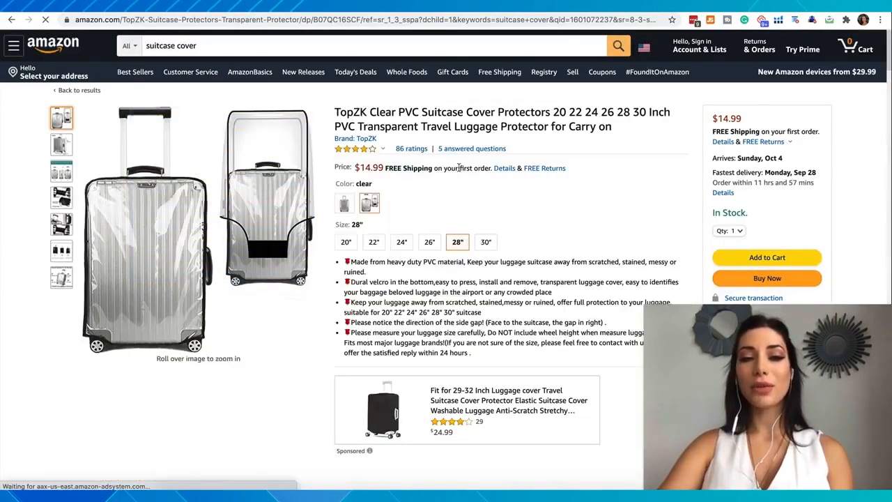
Step: Copy the listing's Best Sellers Rank number for Clothing, Shoes & Jewelry from the product information
scroll(459, 168, down, 1)
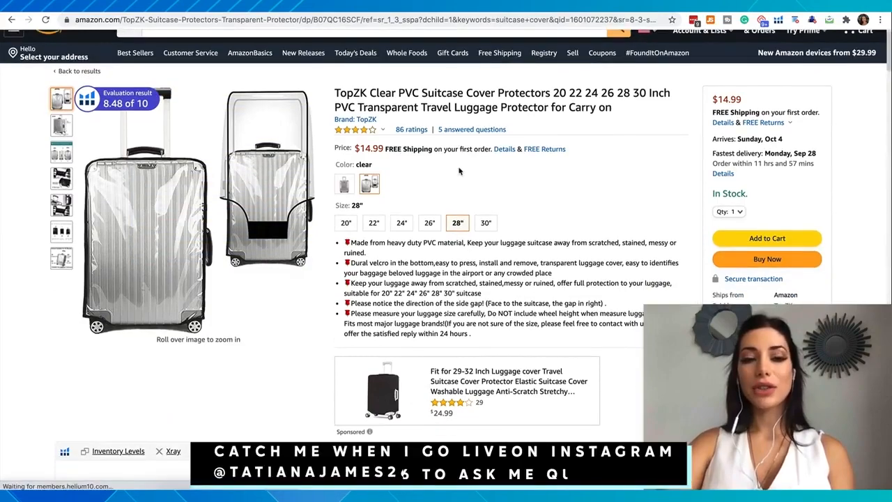
scroll(459, 167, down, 3)
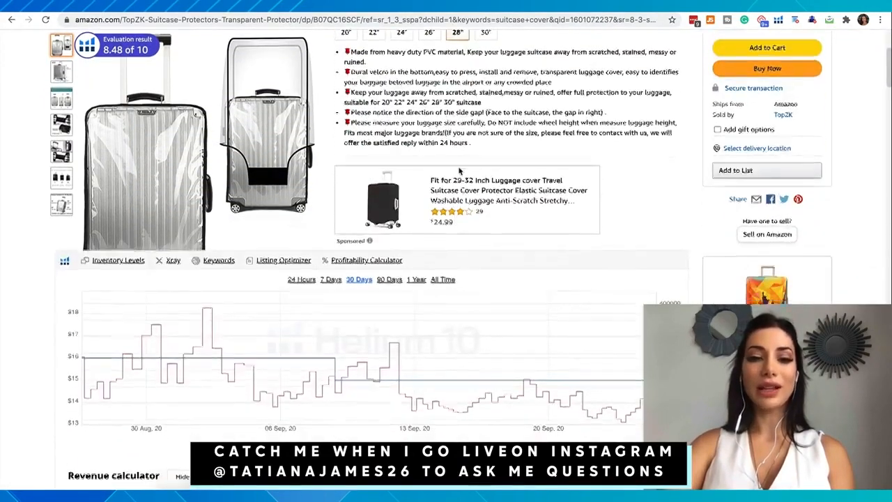
scroll(459, 171, down, 20)
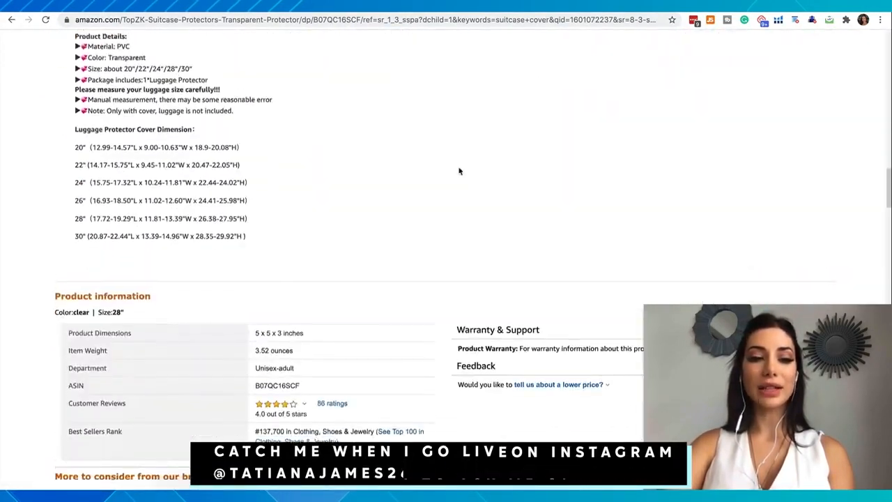
scroll(459, 170, down, 4)
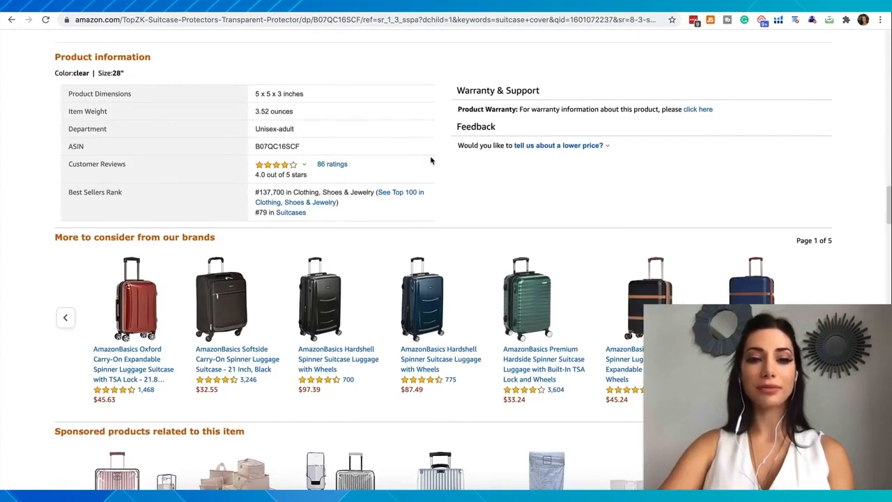
scroll(431, 161, down, 1)
drag(76, 178, 103, 180)
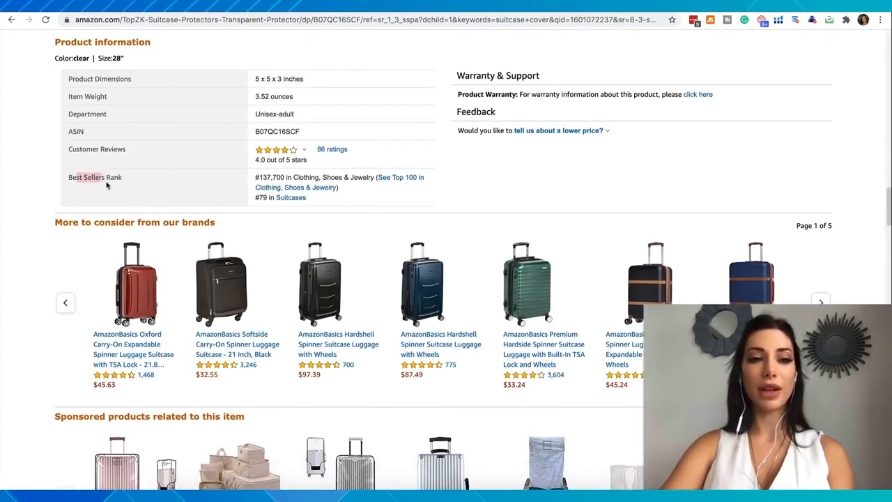
click(140, 55)
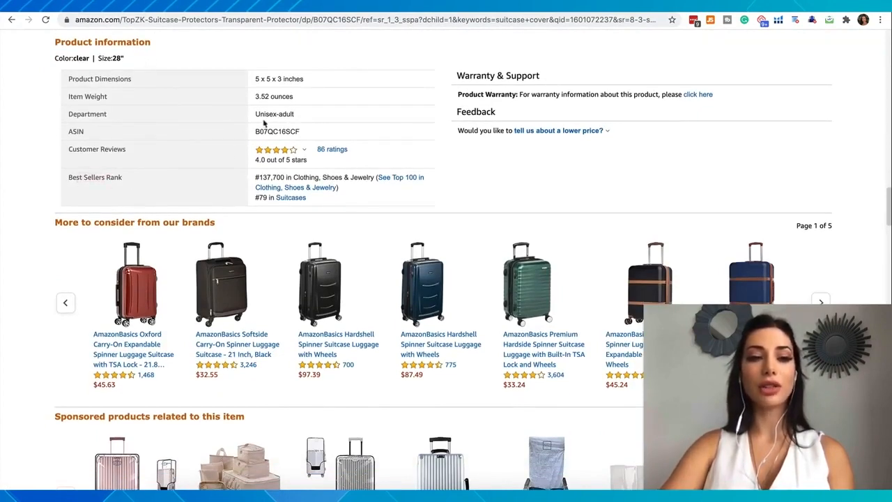
drag(291, 177, 376, 177)
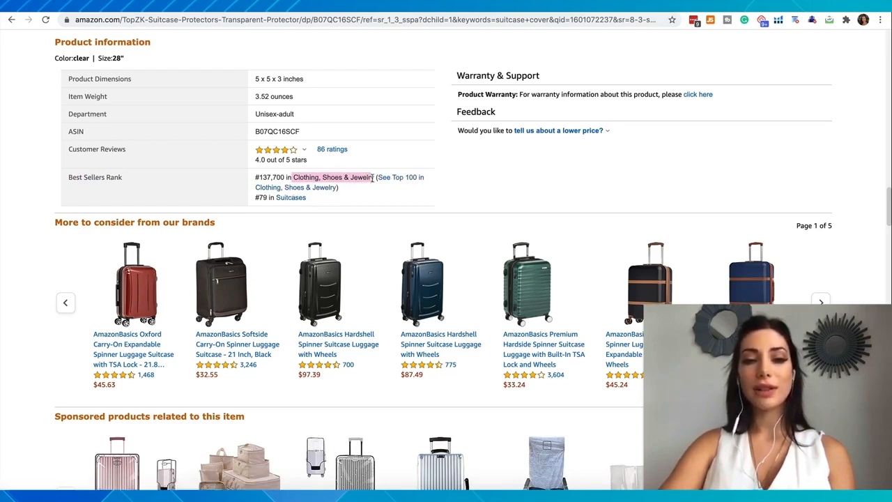
drag(286, 176, 256, 179)
key(ctrl+c)
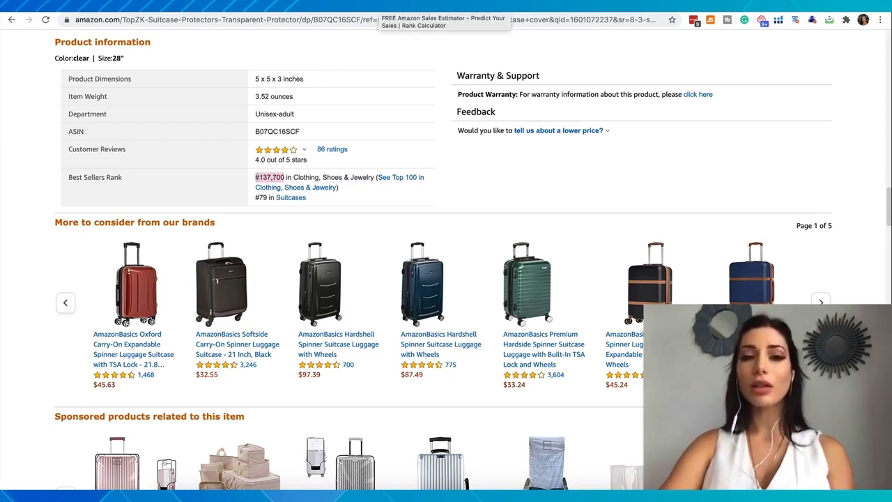
Step: Switch to the Jungle Scout Amazon Sales Estimator and replace the Best Seller's Rank Number with the copied 137,700
click(380, 6)
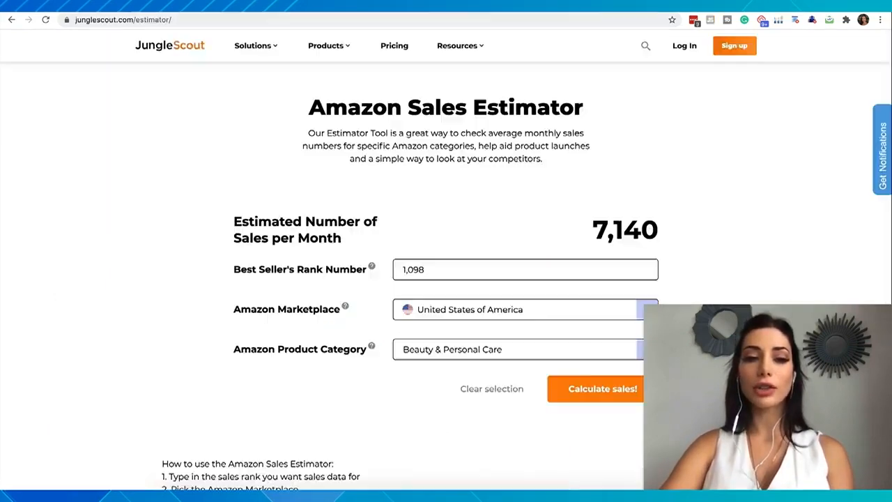
click(422, 274)
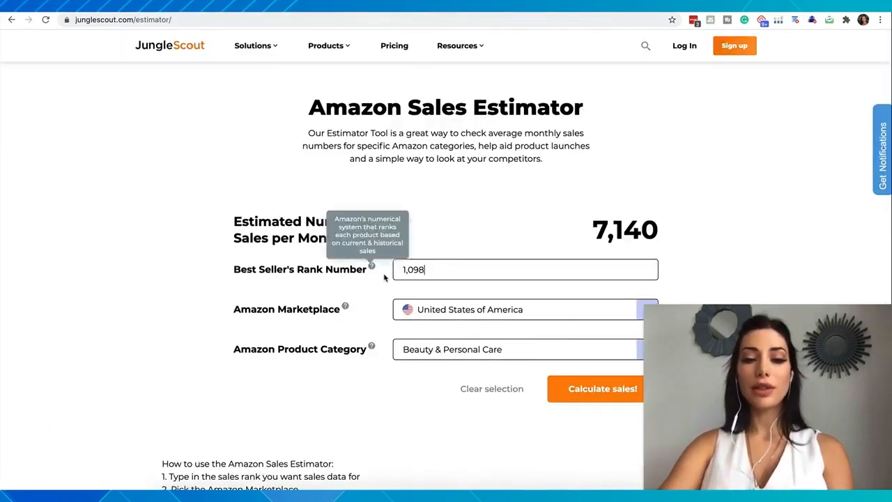
double_click(434, 274)
key(ctrl+v)
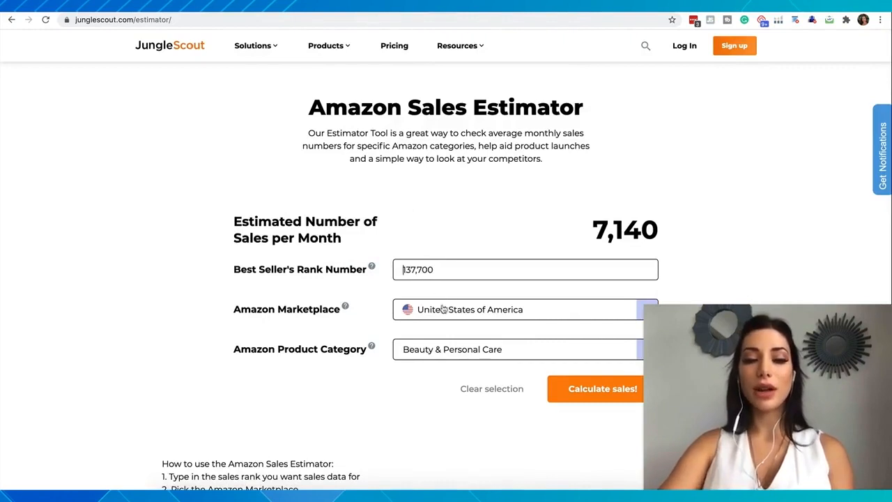
Step: Choose Clothing, Shoes & Jewelry as the Amazon product category and calculate the estimated monthly sales
click(178, 5)
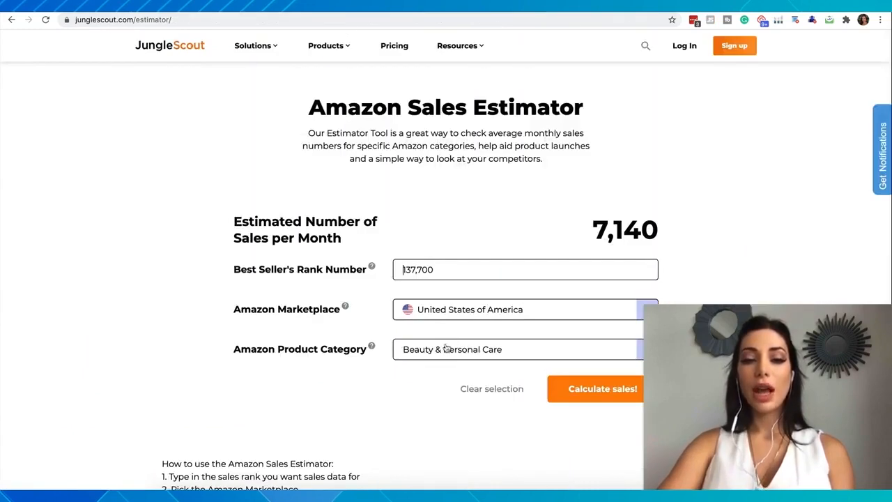
click(459, 348)
scroll(438, 394, down, 3)
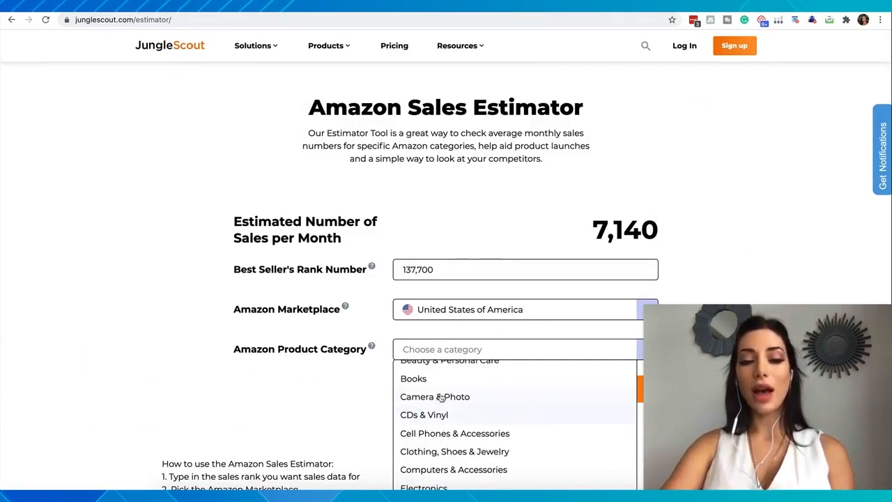
scroll(438, 372, down, 1)
click(446, 428)
click(595, 390)
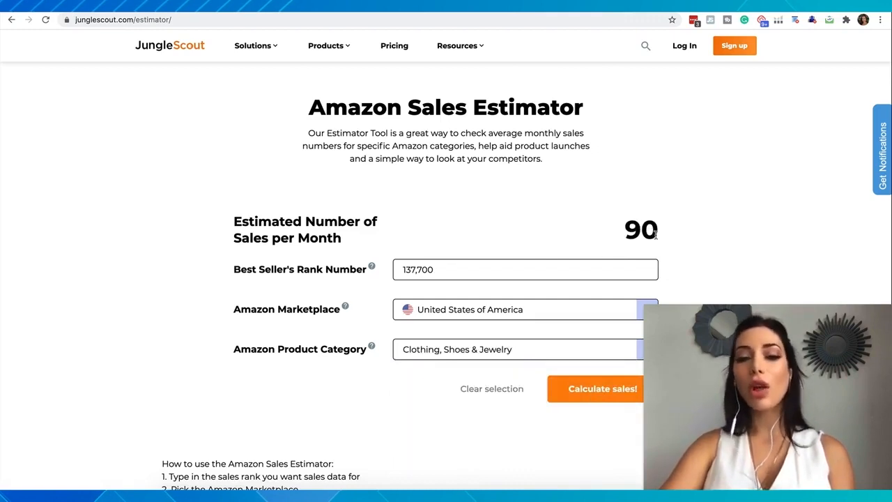
drag(658, 236, 604, 237)
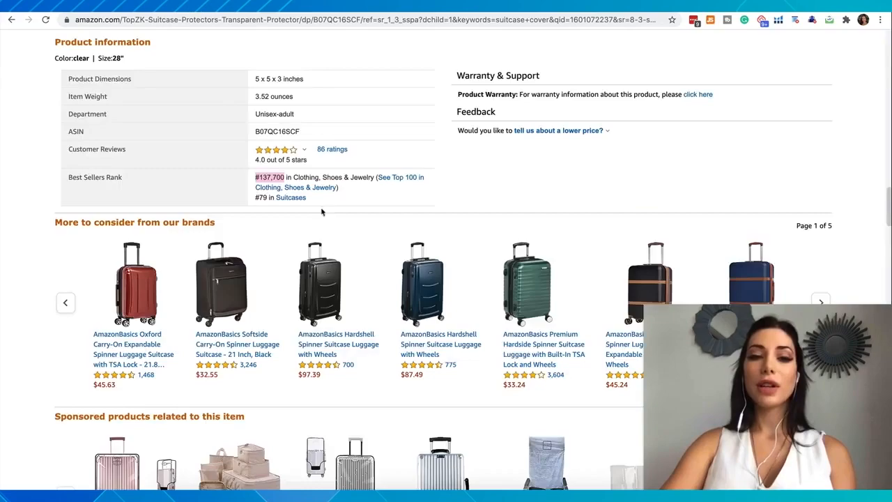
Step: On the Amazon listing, review the revenue calculator and the related suitcase covers that customers bought or viewed
scroll(325, 216, down, 1)
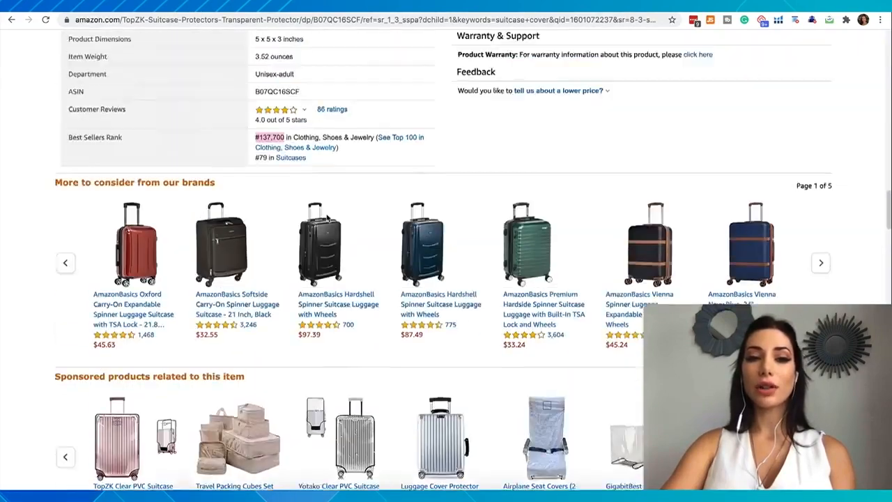
scroll(326, 218, up, 20)
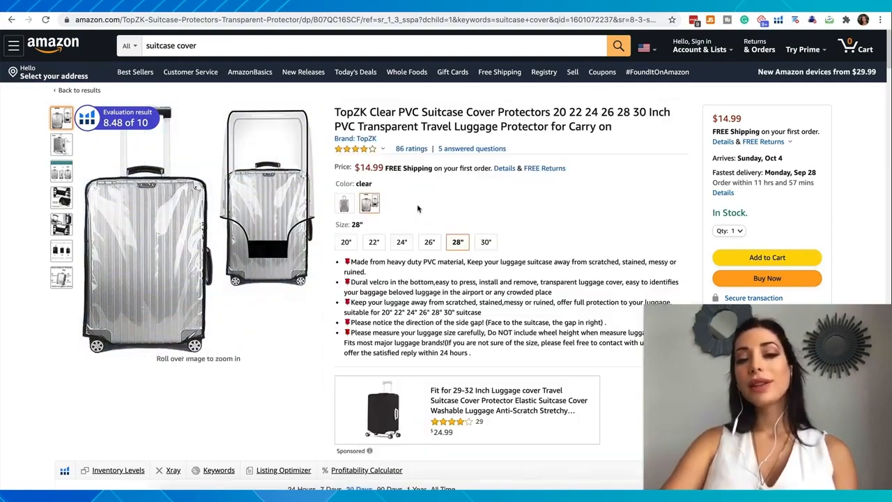
scroll(417, 208, down, 10)
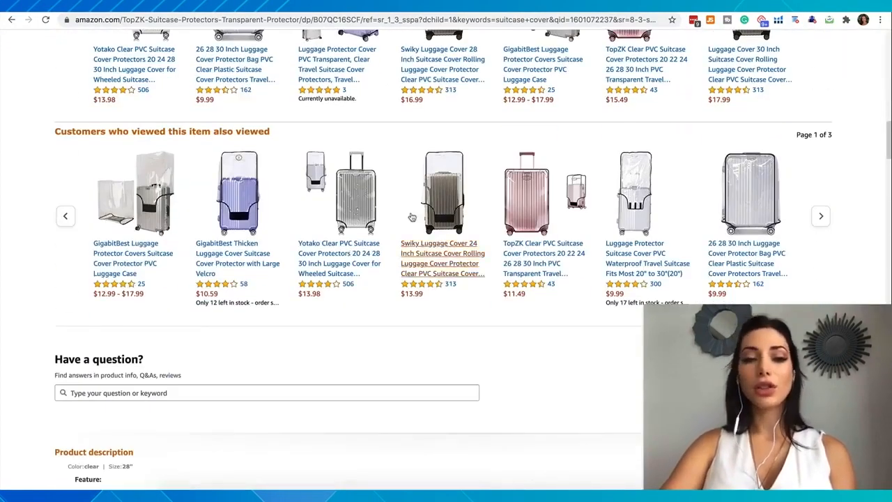
scroll(512, 252, up, 6)
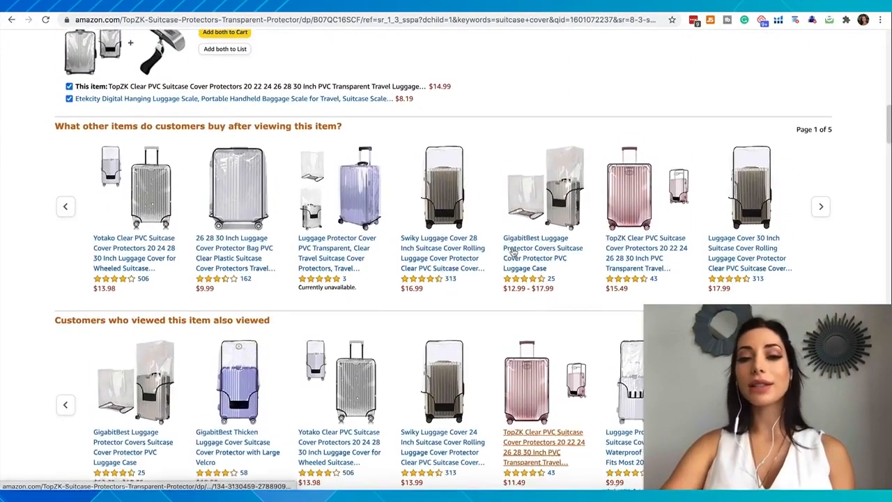
scroll(225, 132, up, 3)
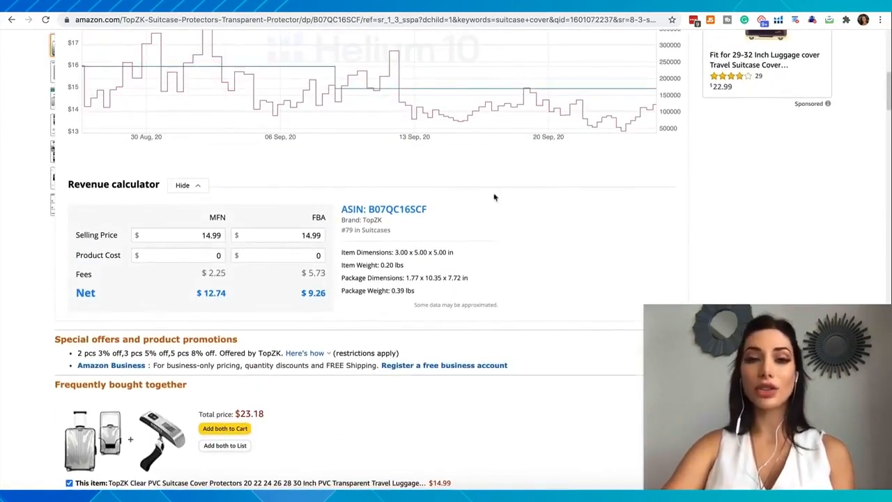
scroll(486, 240, down, 6)
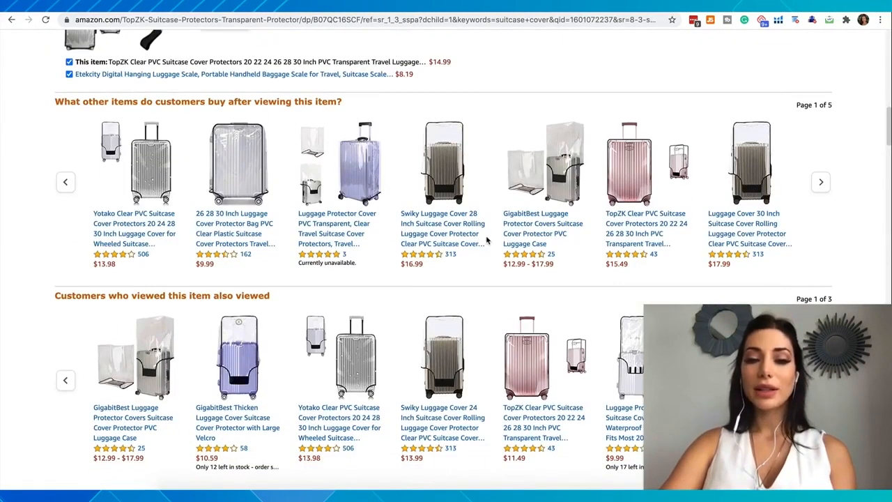
scroll(486, 240, up, 15)
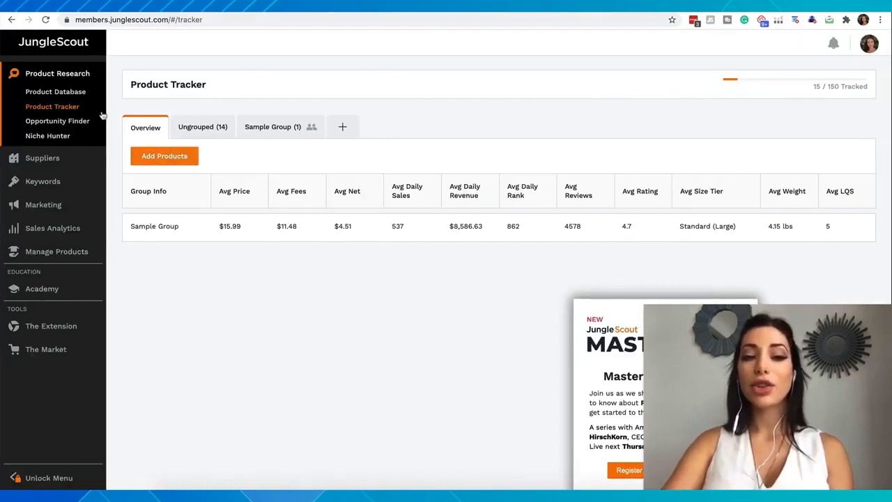
Step: In the Product Database, select all categories, then exclude Watches, Video Games, Software, Music, Movies & TV and Kindle Store
click(62, 95)
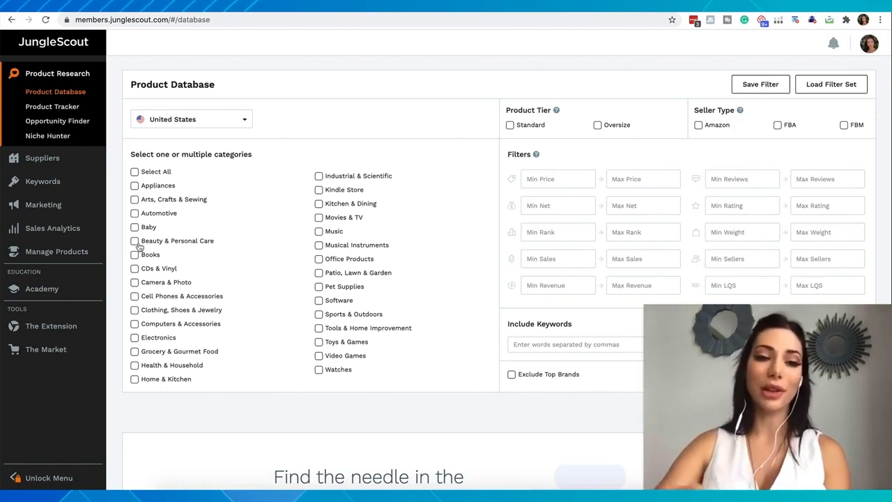
click(135, 172)
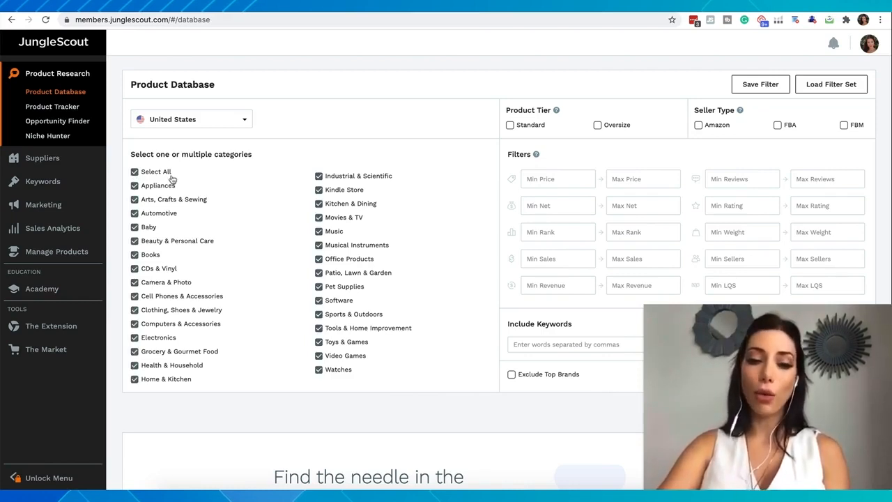
click(319, 370)
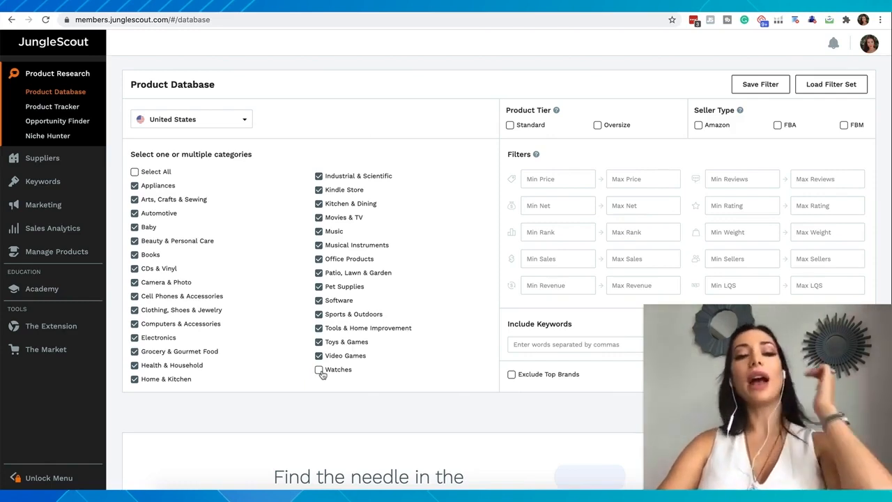
click(319, 356)
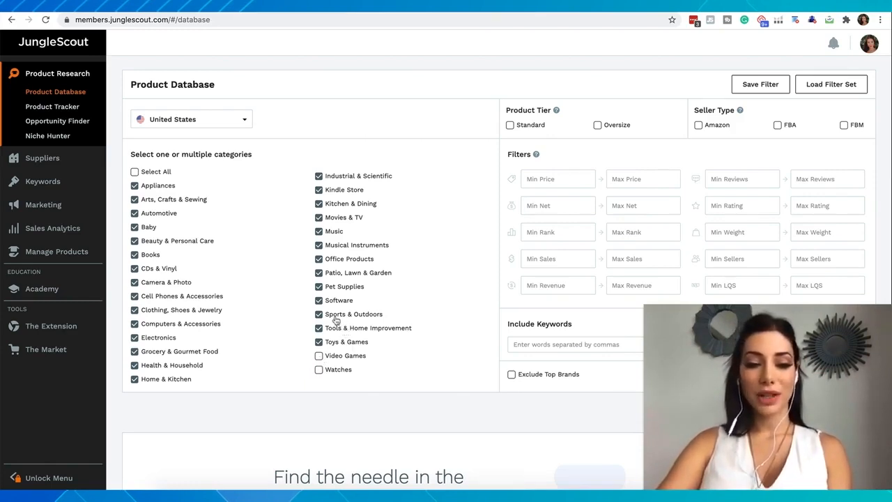
click(319, 300)
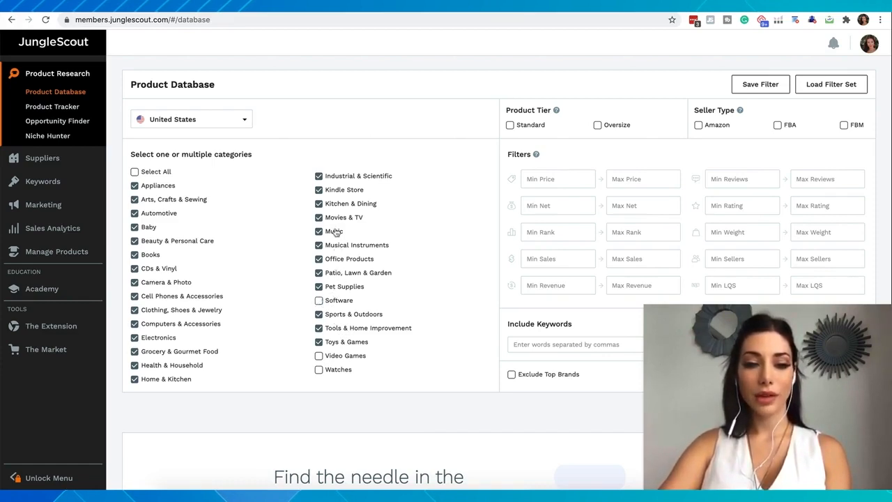
click(319, 232)
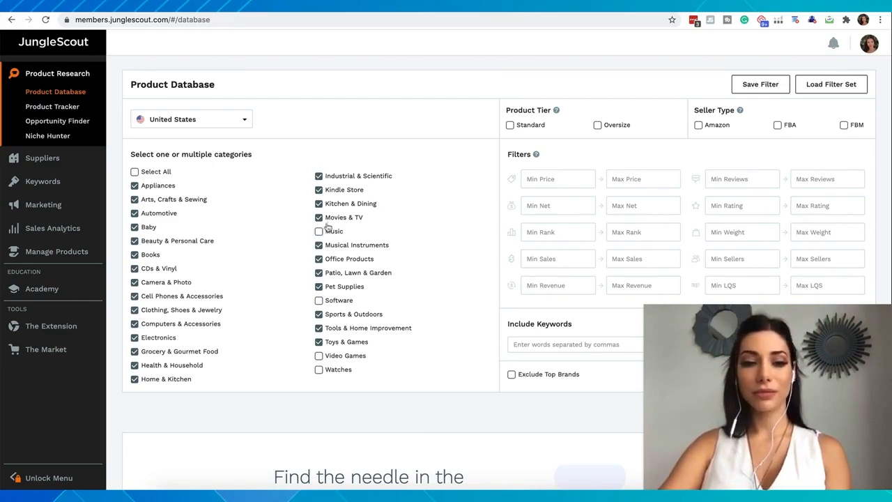
click(319, 218)
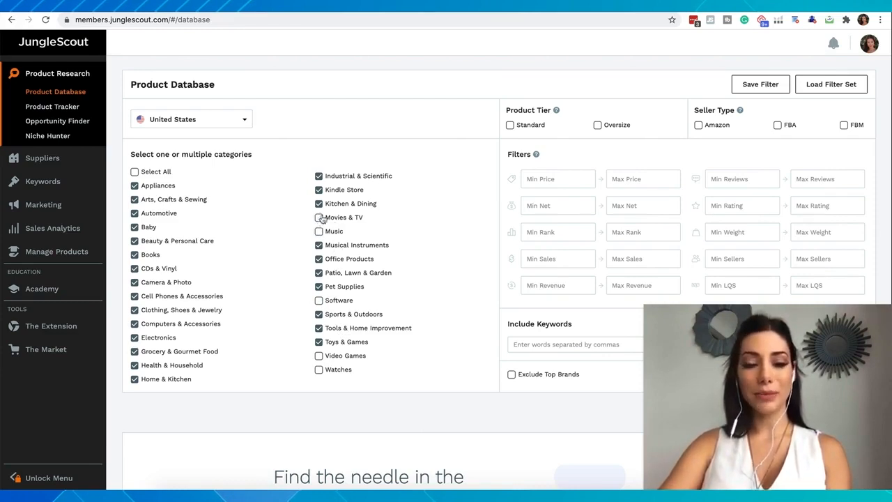
click(319, 191)
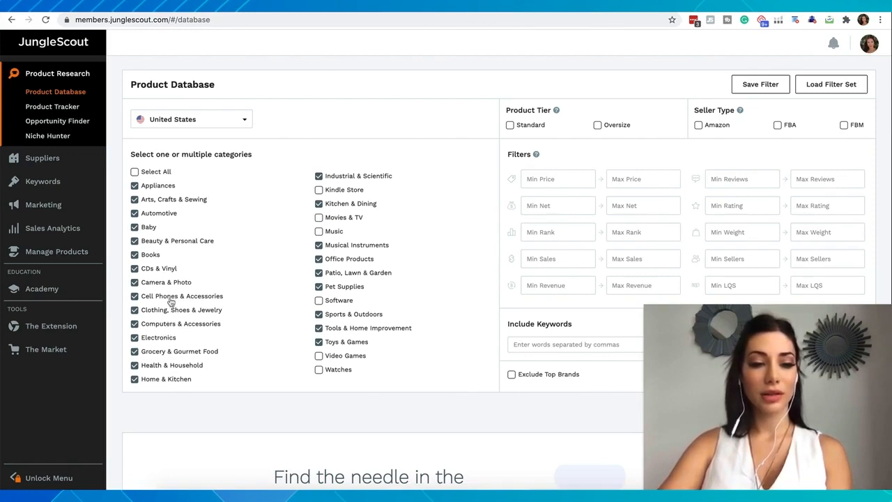
Step: Clear Camera & Photo, CDs & Vinyl, Books and the other remaining categories, keeping only Arts, Crafts & Sewing selected
click(135, 324)
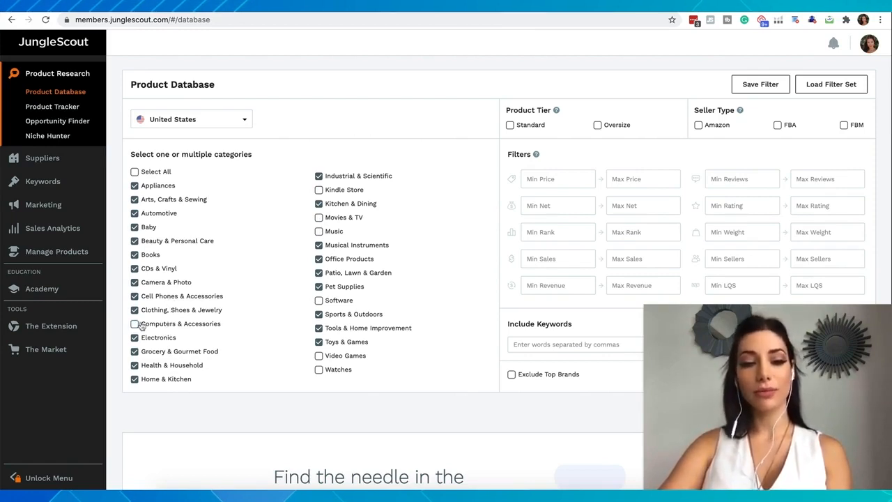
click(135, 324)
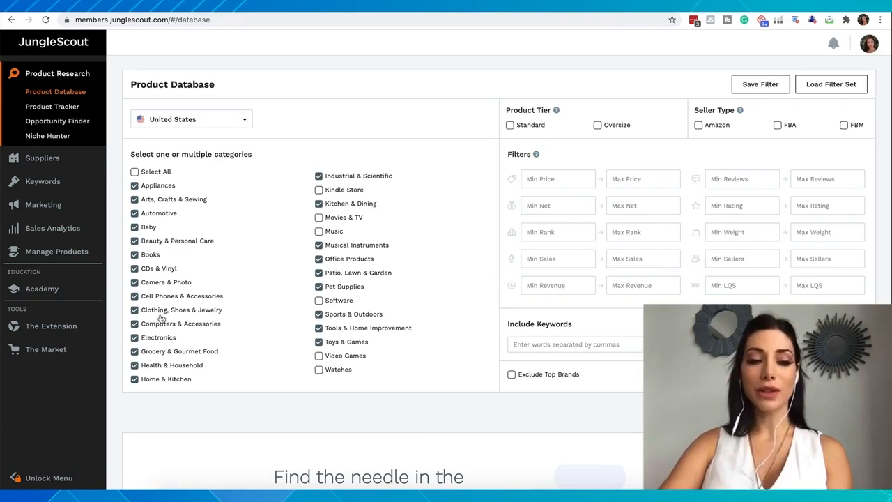
click(135, 282)
click(135, 269)
click(134, 255)
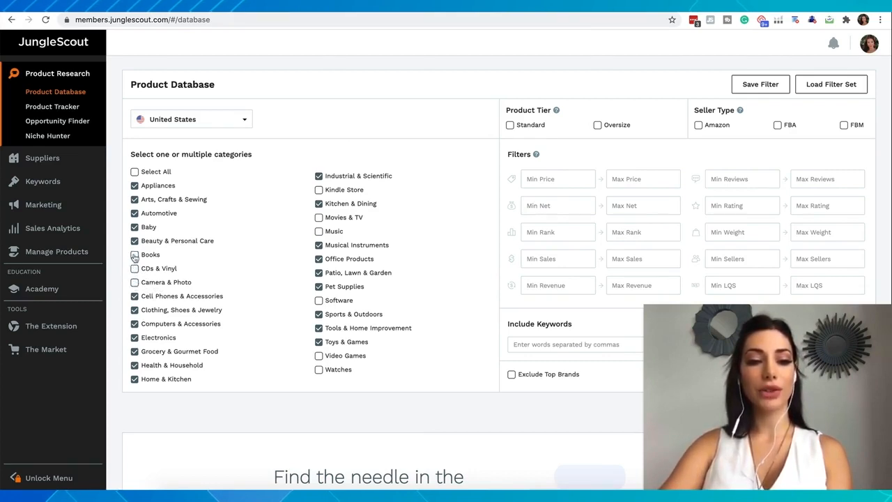
click(134, 186)
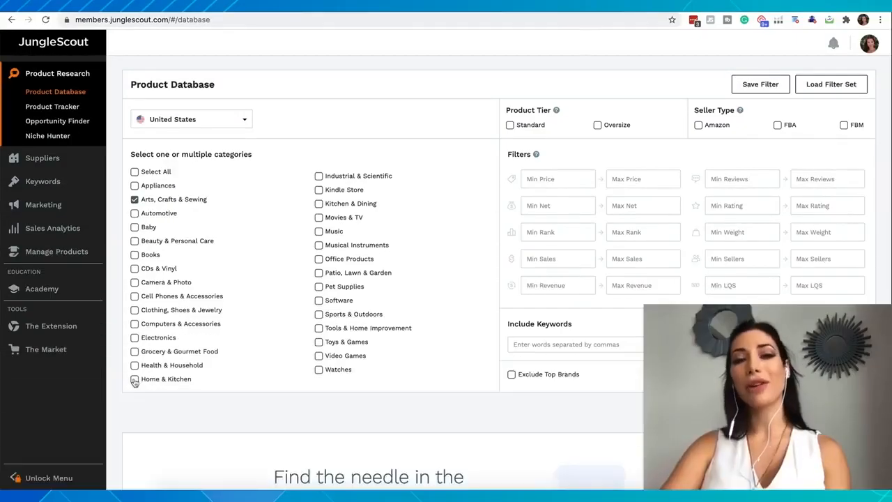
click(134, 379)
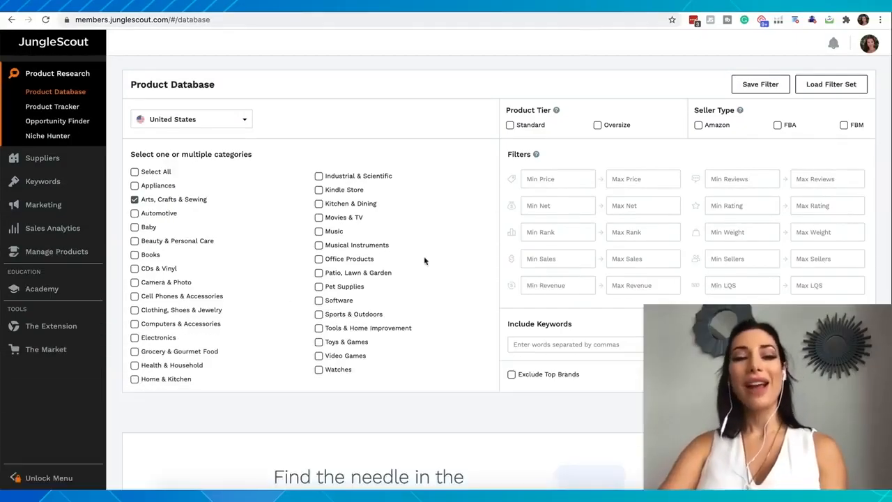
Step: Keep United States as the marketplace and limit results to the Standard product tier with Amazon and FBA seller types
click(239, 122)
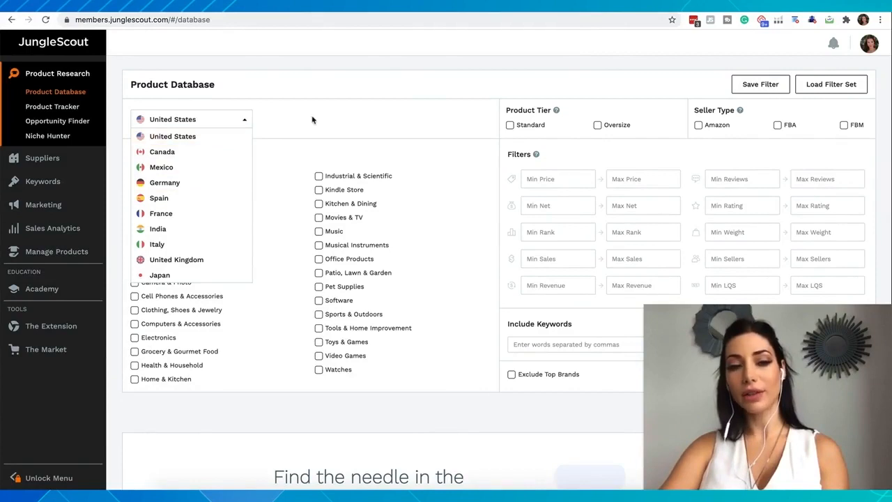
click(331, 124)
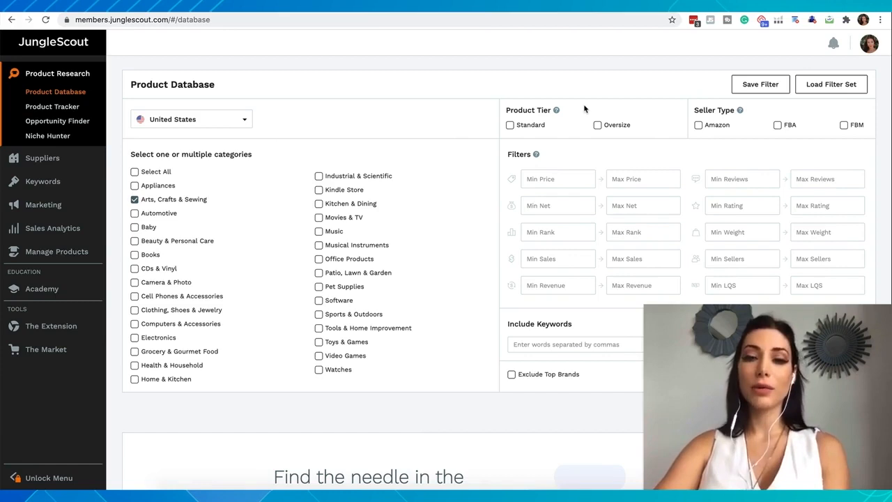
click(510, 126)
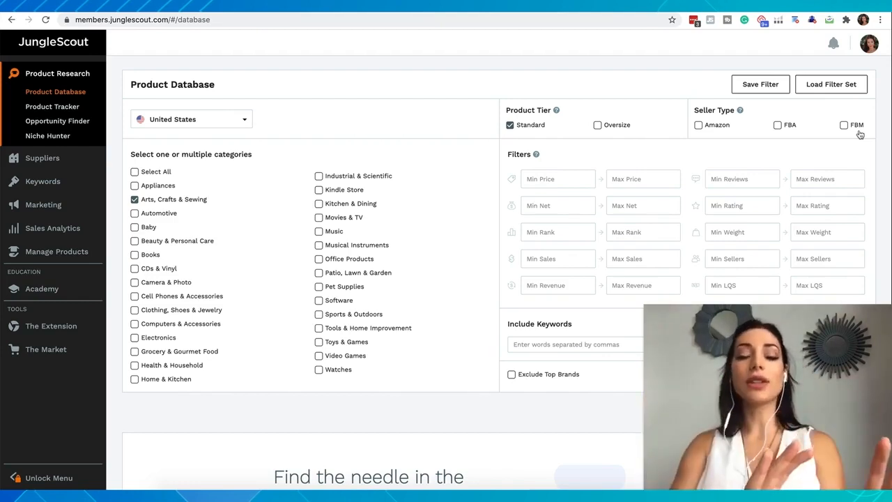
click(698, 125)
click(778, 125)
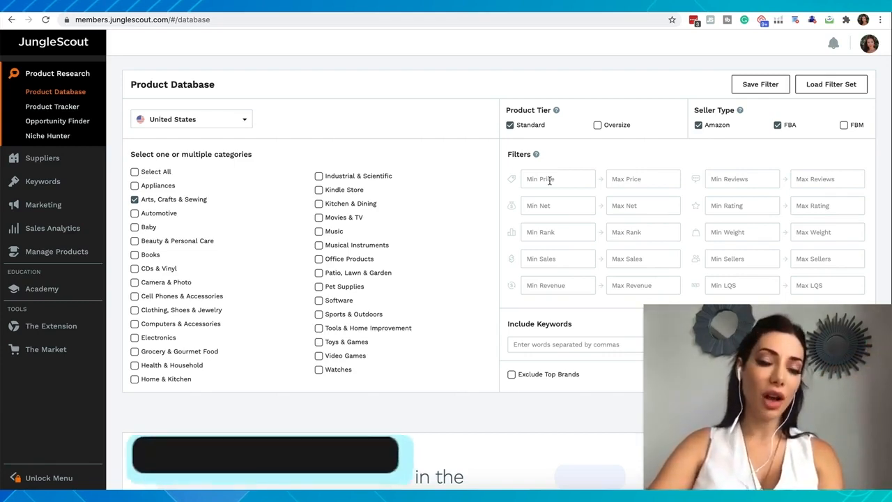
Step: Set the price filter to a range of 15 to 70 and the maximum number of reviews to 500
click(549, 180)
text(15)
click(634, 182)
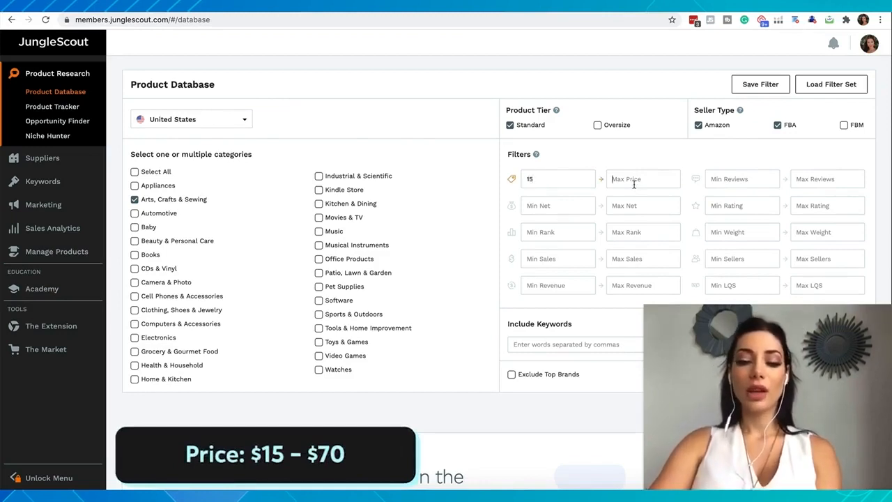
text(70)
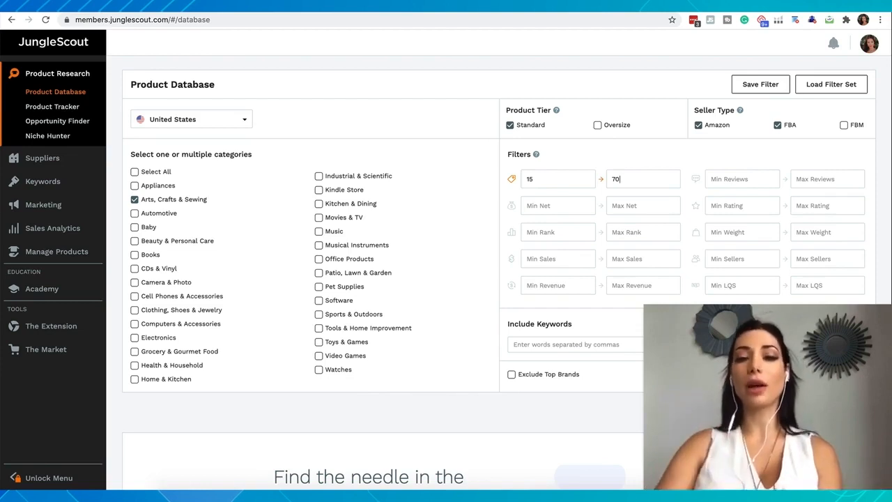
click(742, 179)
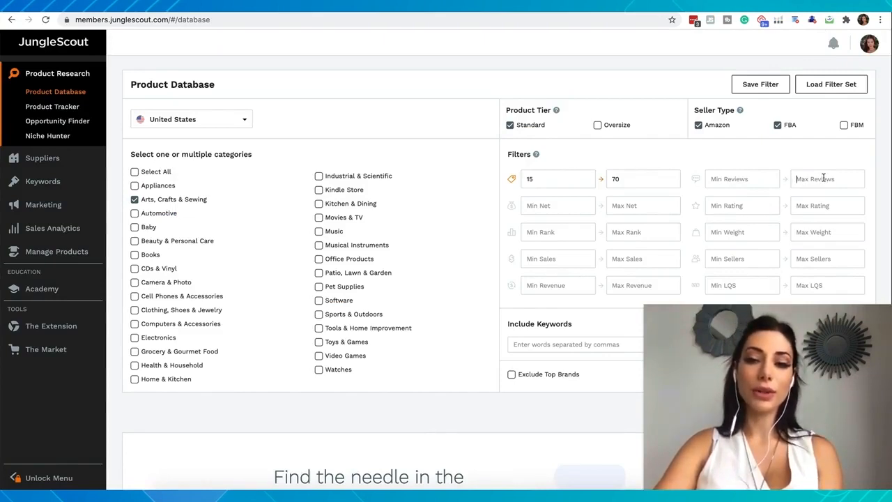
text(50)
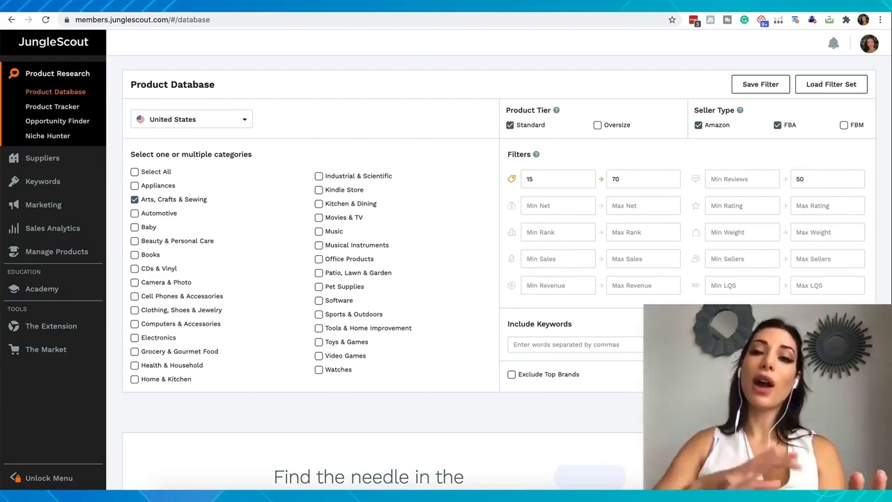
text(0)
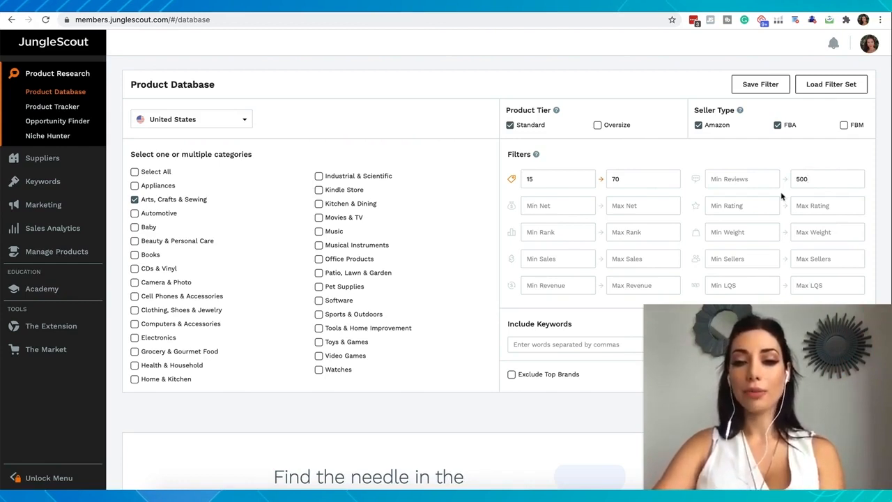
Step: Set the minimum sales filter to 300
click(571, 258)
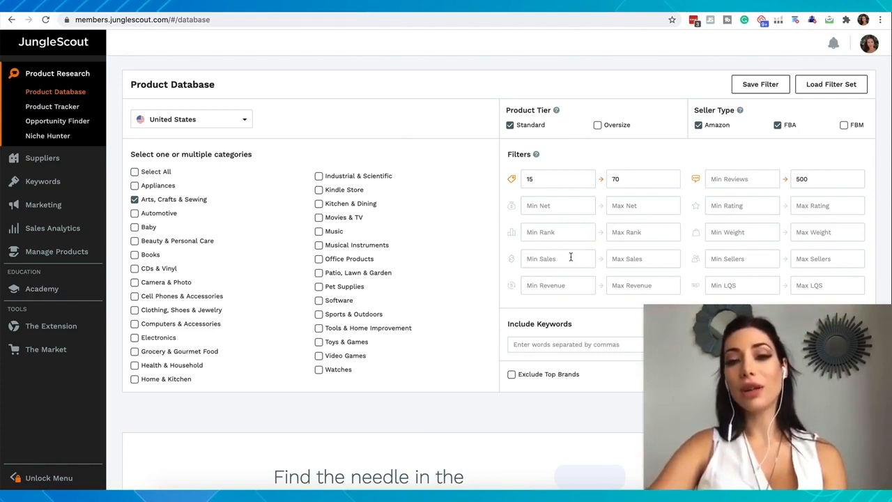
text(300)
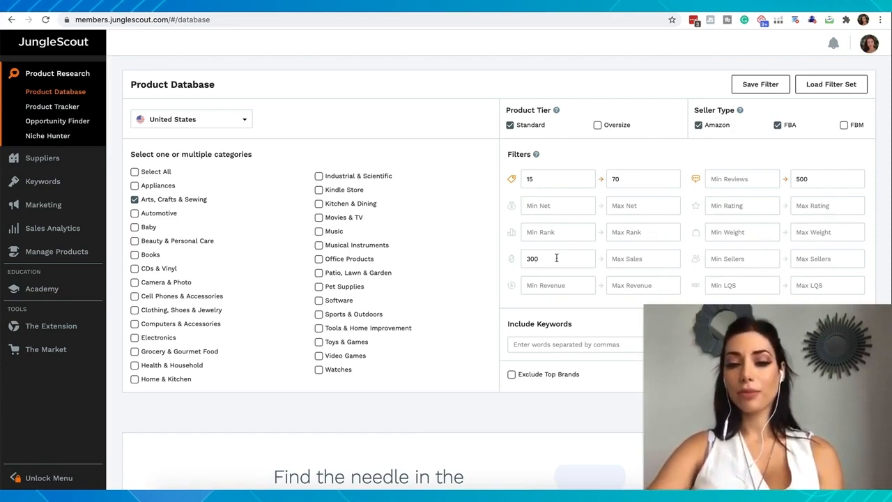
scroll(556, 258, down, 1)
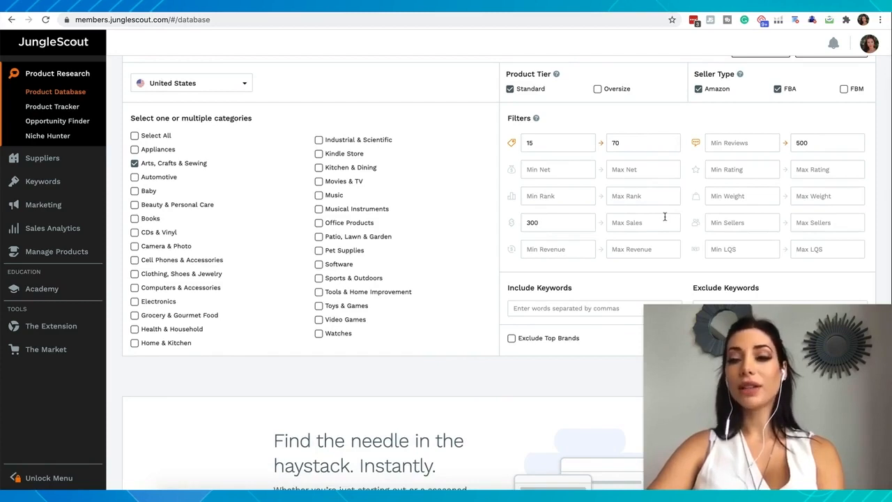
text(2.5)
key(BackSpace)
key(BackSpace)
key(BackSpace)
Step: Try a maximum weight filter of 2.5 and clear it again
click(825, 196)
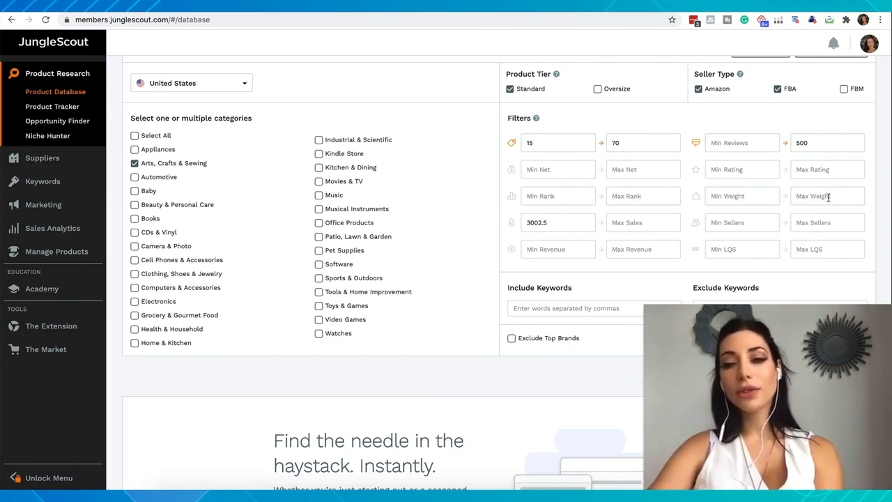
text(2.5)
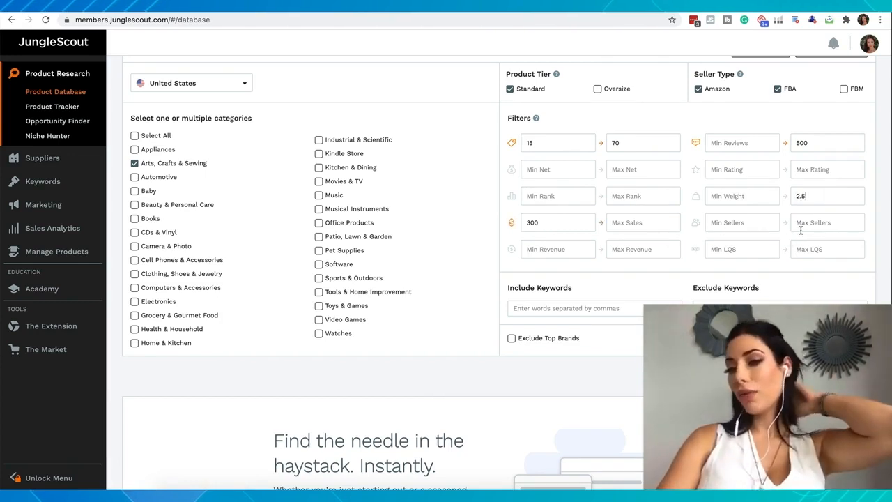
key(BackSpace)
key(BackSpace)
key(BackSpace)
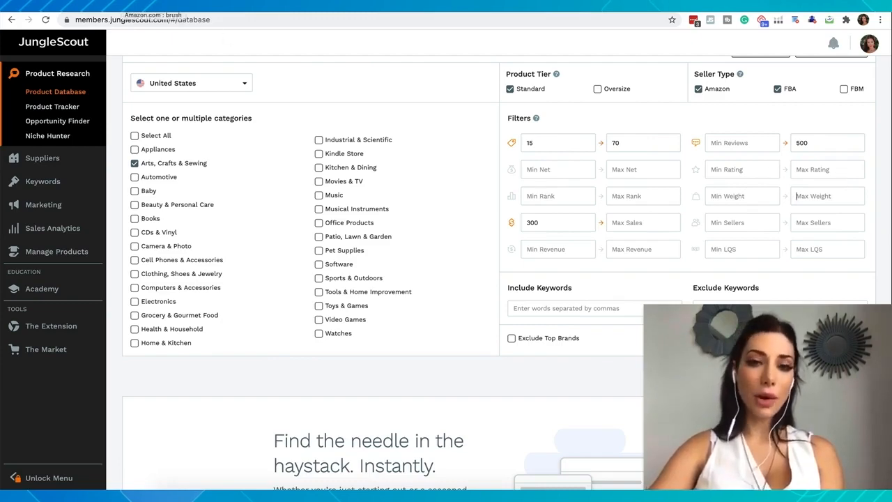
Step: Switch to the Amazon search results for brush and examine the listings' star ratings, review counts and monthly sales data
click(150, 4)
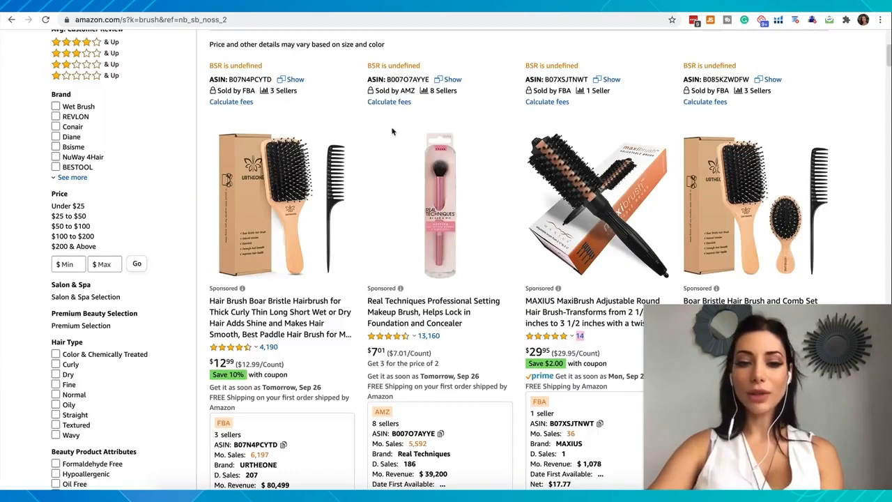
mouse_move(415, 340)
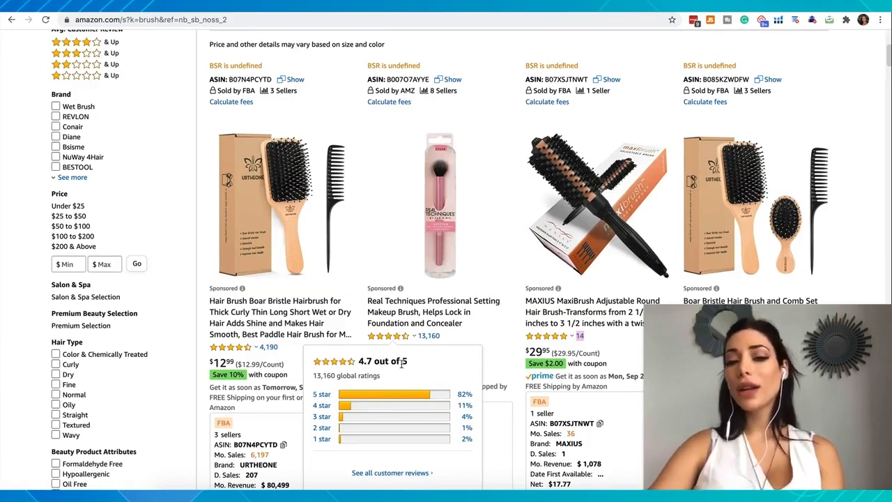
mouse_move(255, 348)
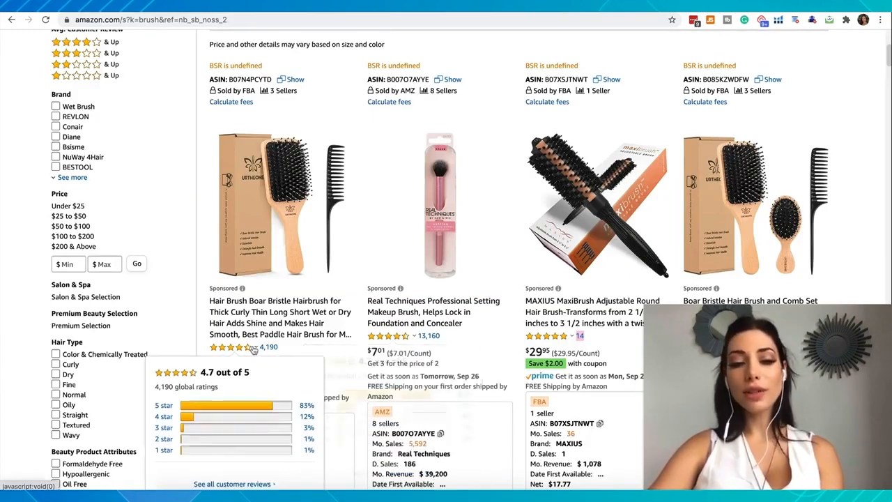
scroll(509, 315, down, 2)
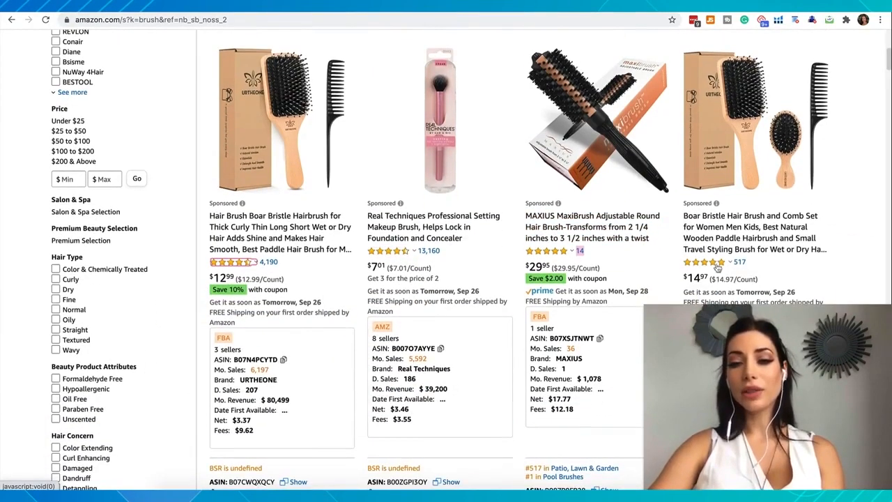
mouse_move(716, 264)
scroll(549, 260, down, 6)
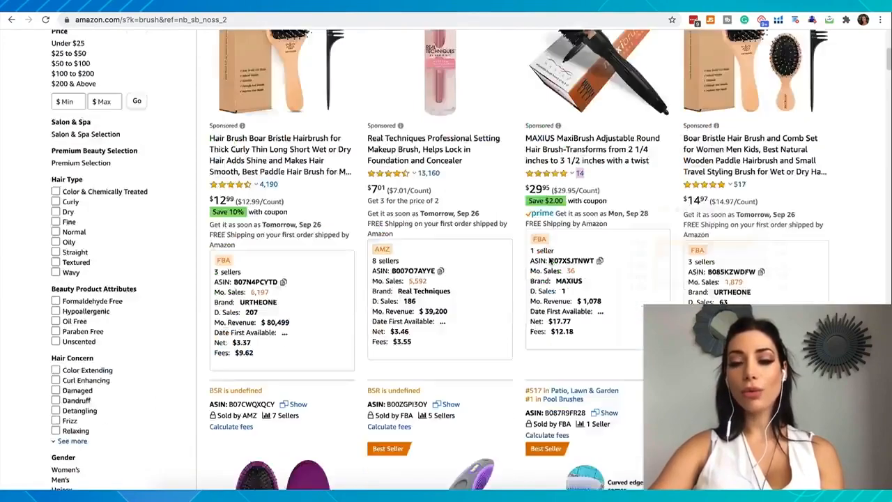
scroll(549, 261, down, 1)
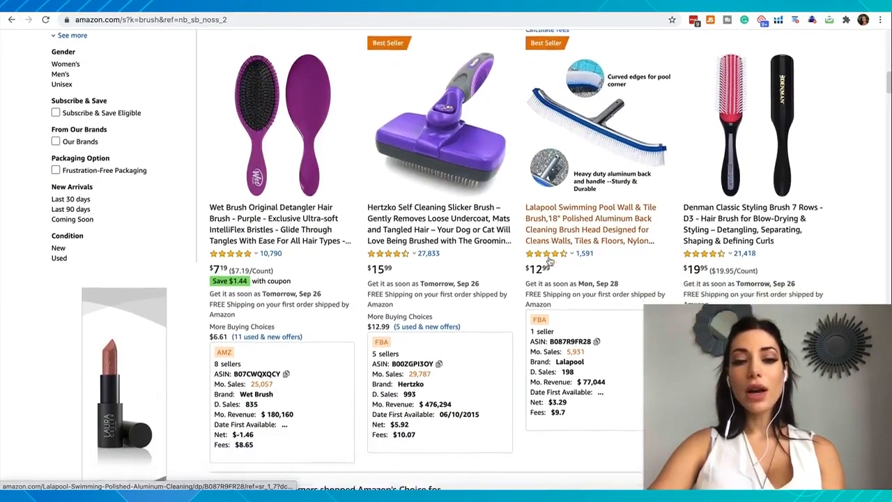
scroll(549, 257, down, 3)
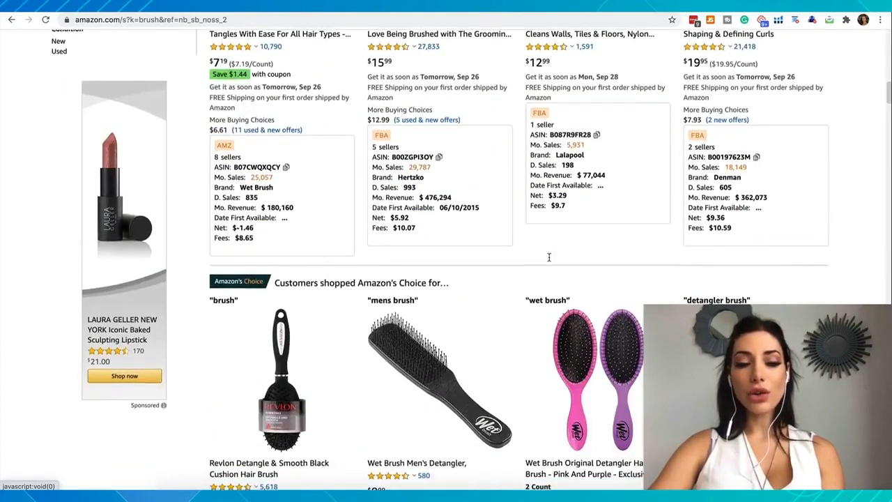
Step: Examine the star ratings of the Amazon's Choice brush listings and of the Genround plastic bottle cutter listing
scroll(549, 257, down, 2)
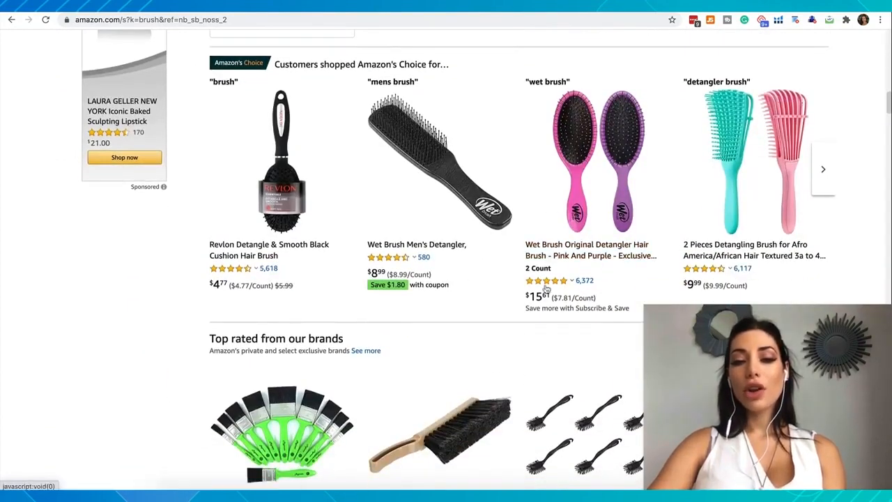
mouse_move(547, 287)
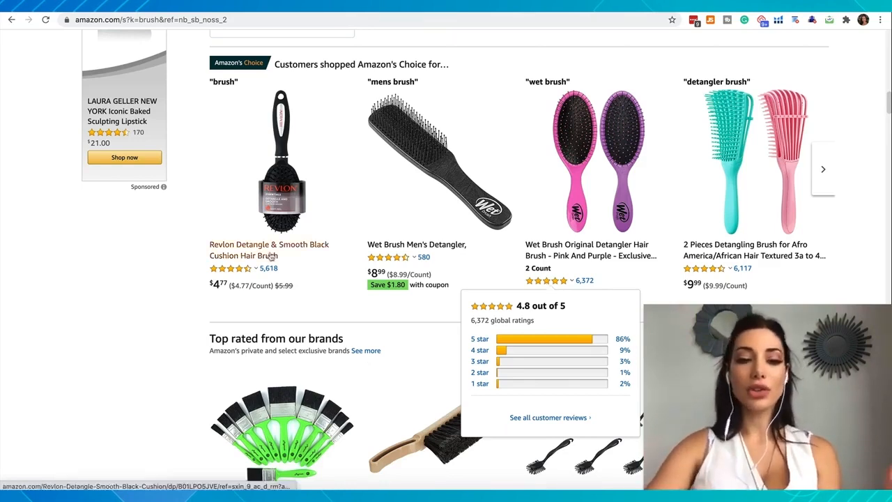
mouse_move(246, 272)
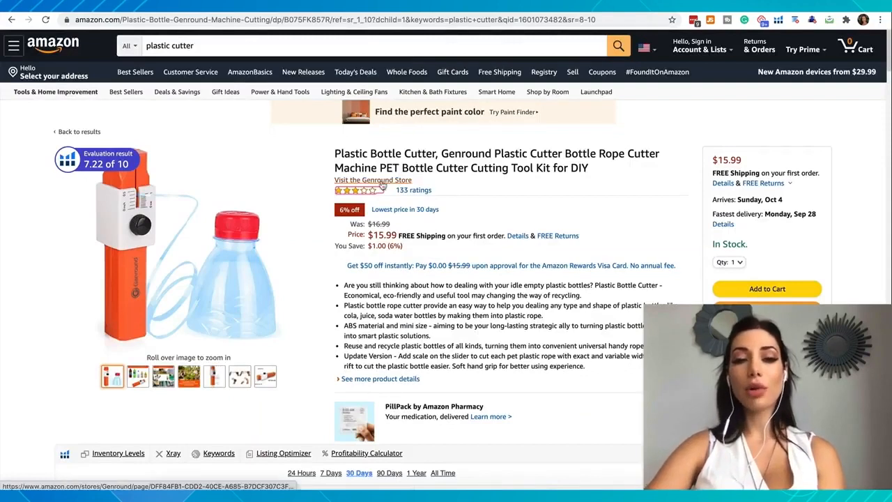
mouse_move(352, 198)
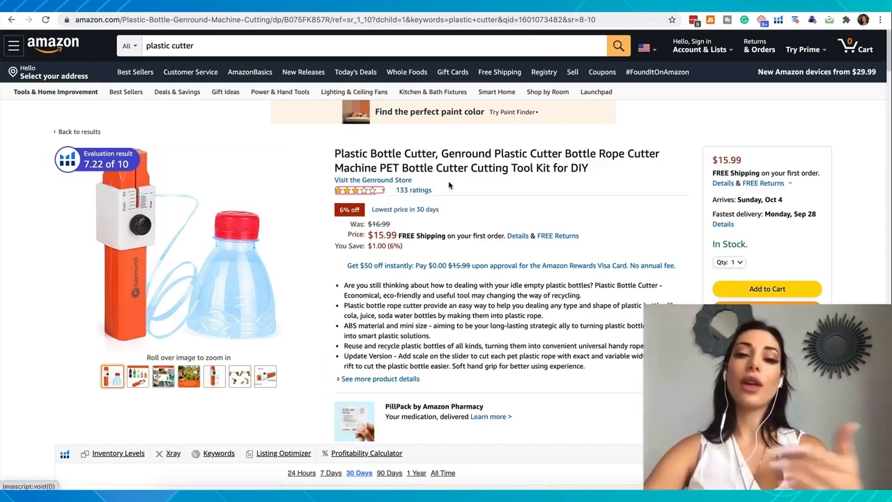
mouse_move(365, 192)
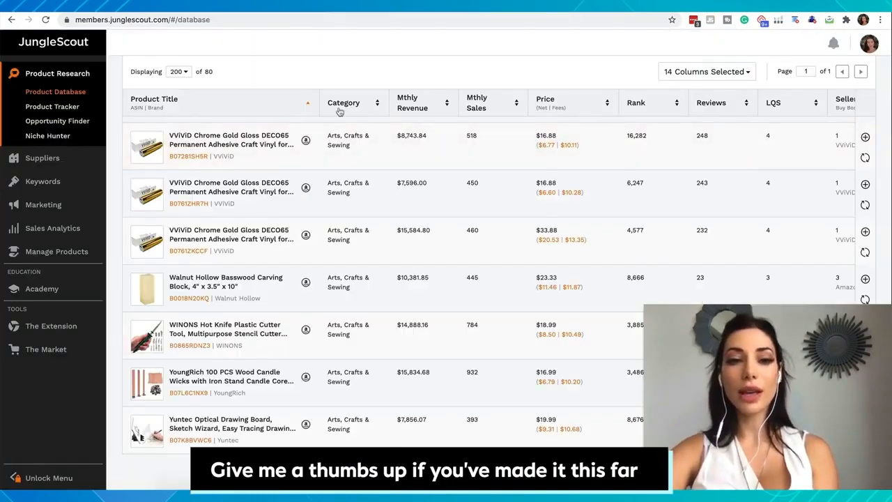
Step: Switch back to Jungle Scout's Product Database and review the product results and the maximum rating filter
scroll(339, 108, down, 10)
scroll(339, 110, up, 10)
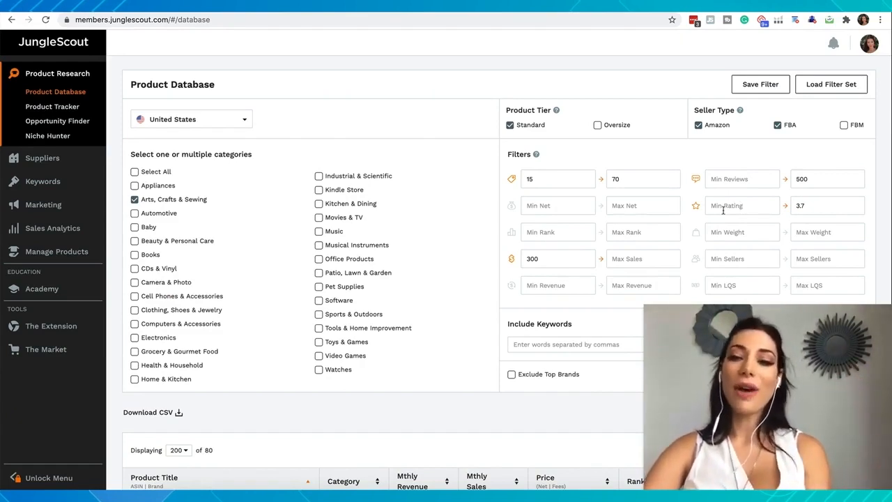
drag(806, 204, 773, 206)
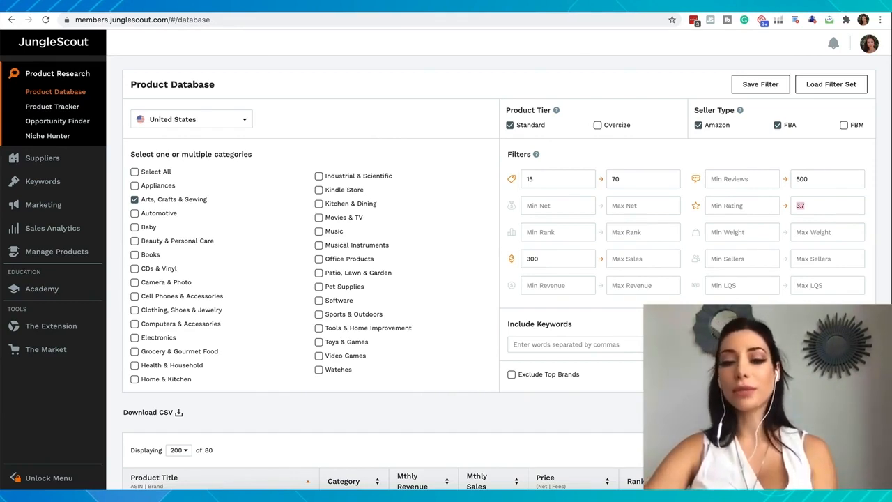
Step: Try excluding top brands from the product search and turn the exclusion off again
scroll(667, 298, down, 1)
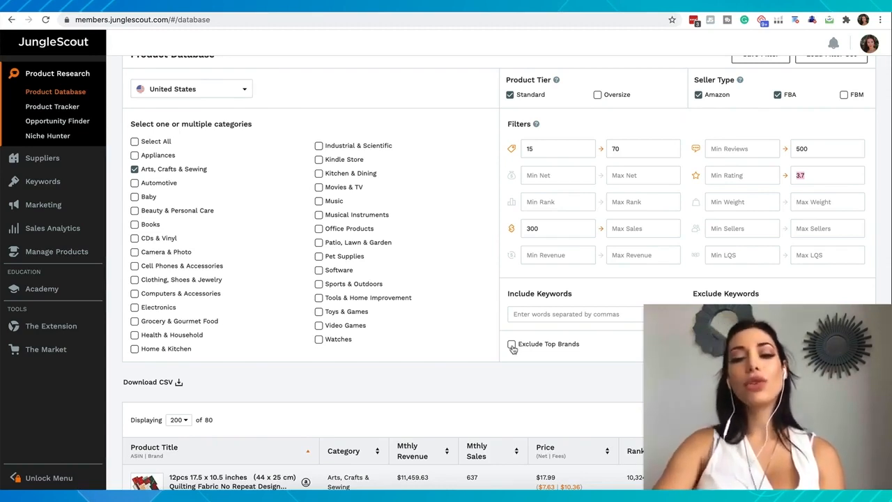
click(512, 345)
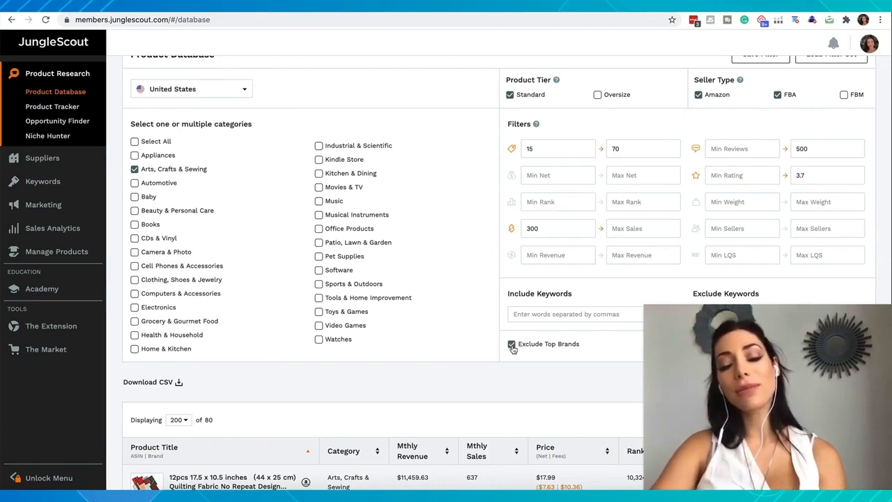
click(512, 345)
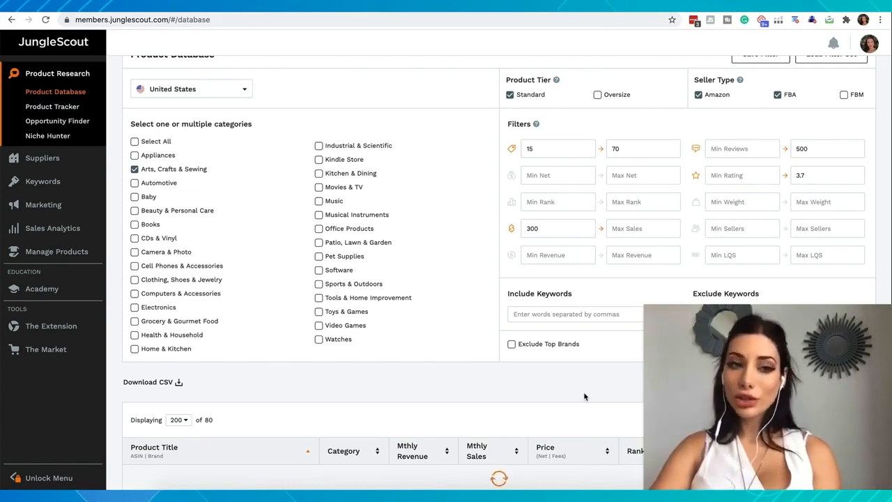
Step: Review the Arts, Crafts & Sewing product results against the applied price, review, rating and sales filters
scroll(356, 264, down, 5)
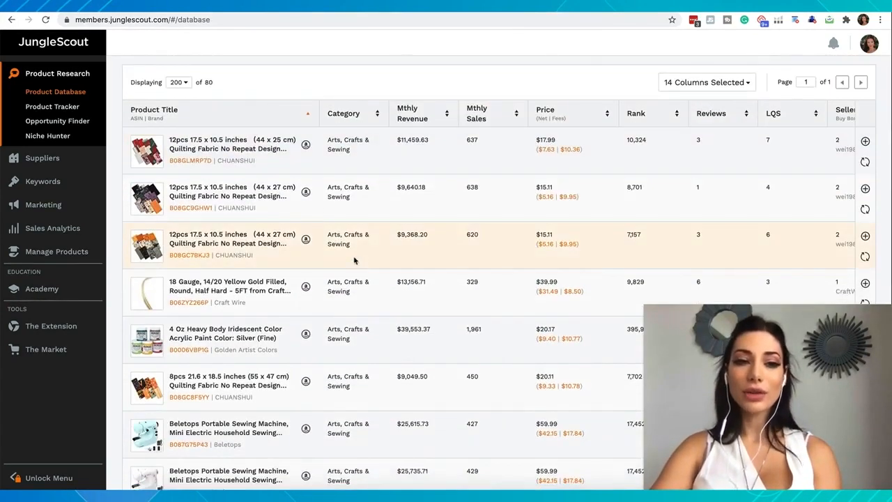
scroll(198, 84, up, 1)
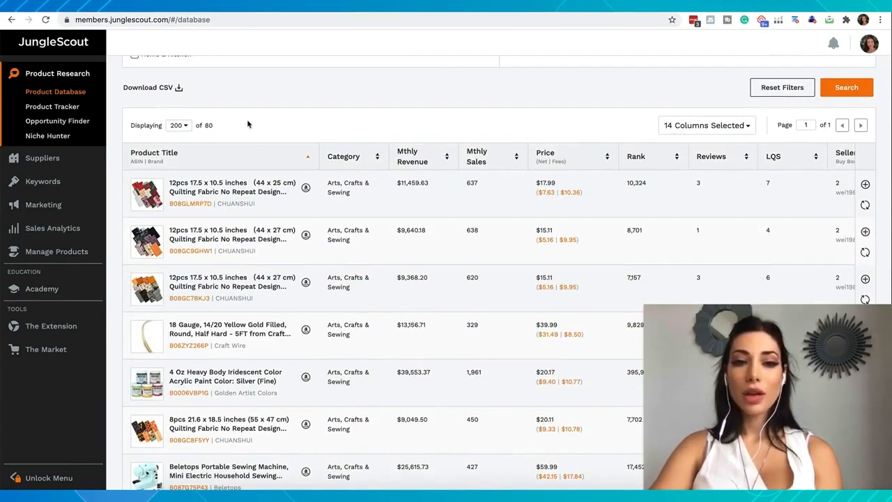
scroll(304, 133, up, 5)
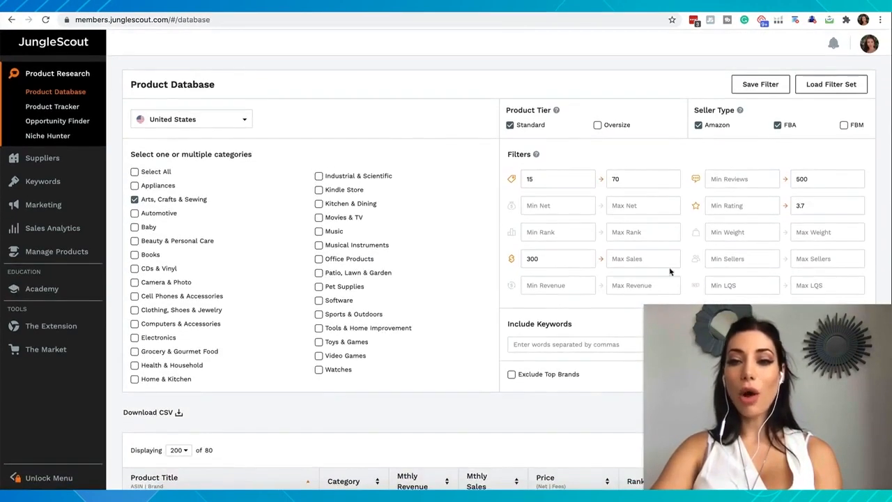
scroll(687, 239, down, 1)
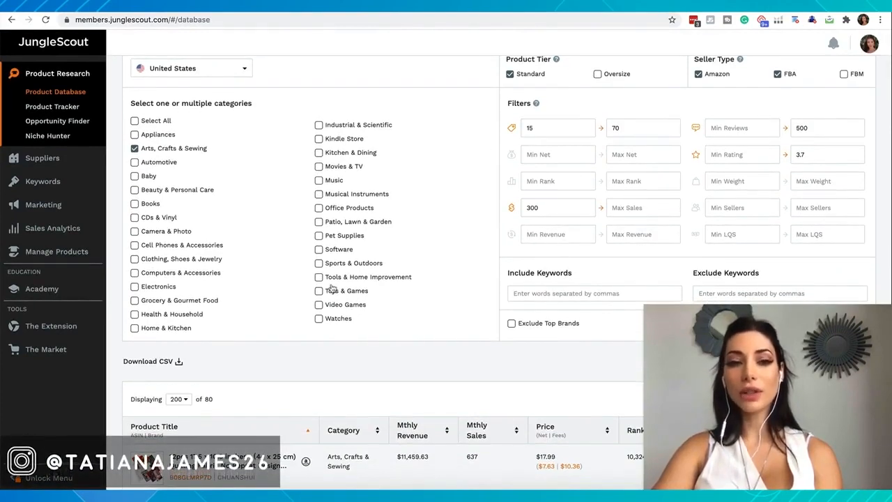
scroll(332, 287, down, 4)
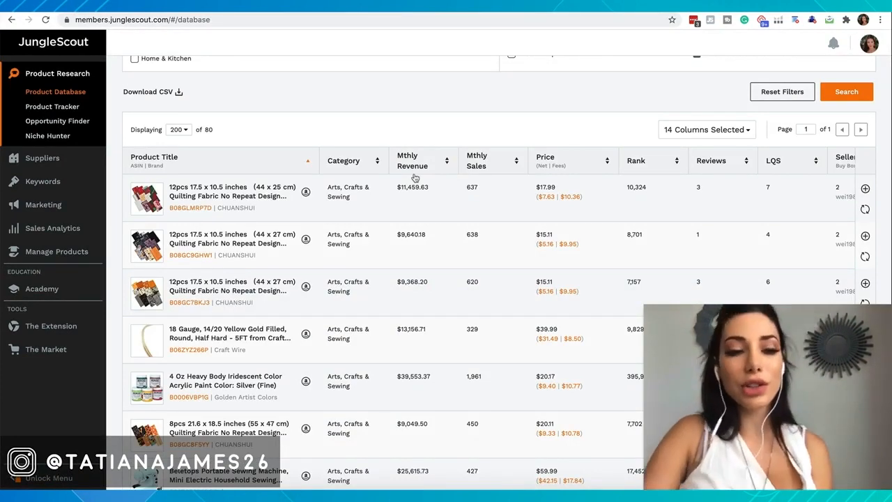
scroll(414, 178, up, 5)
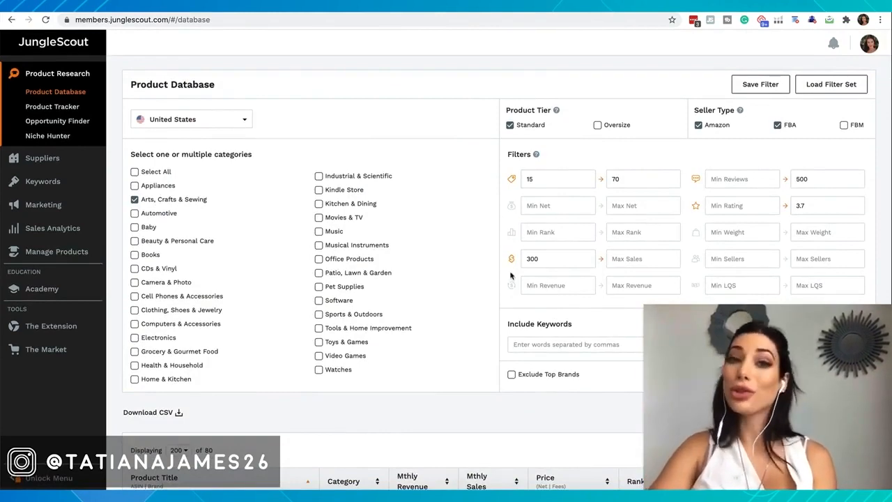
scroll(510, 275, down, 5)
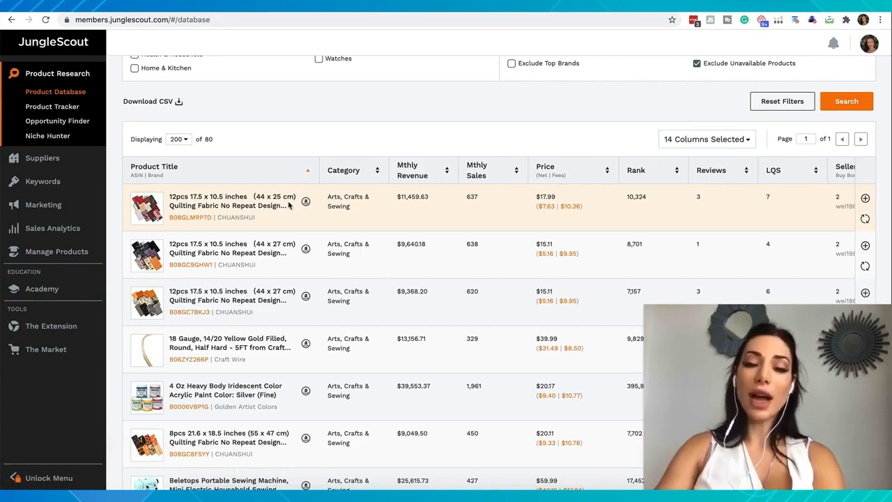
Step: Add the 4 Oz Heavy Body Iridescent acrylic paint to a new product group named Arts
scroll(160, 233, down, 3)
mouse_move(160, 233)
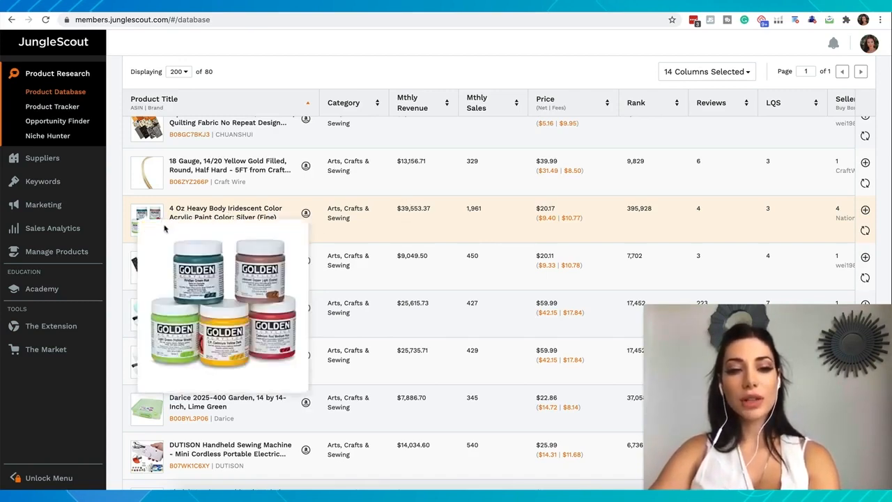
scroll(160, 230, up, 1)
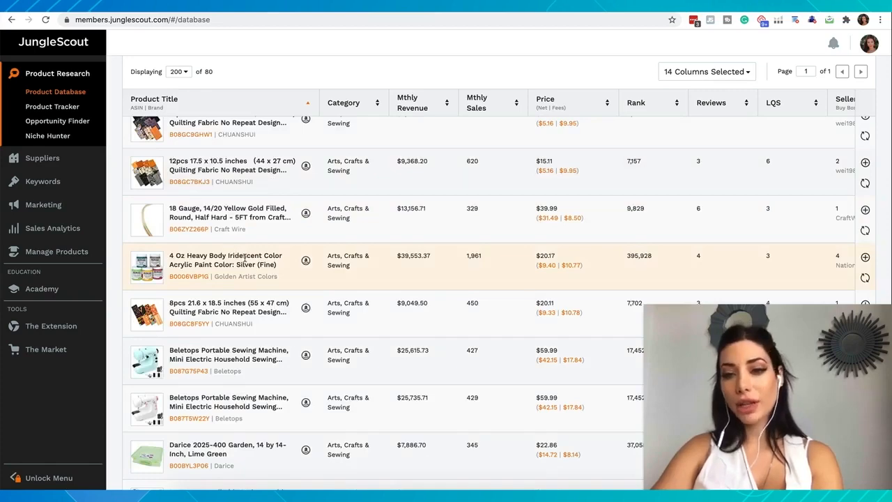
scroll(244, 258, up, 1)
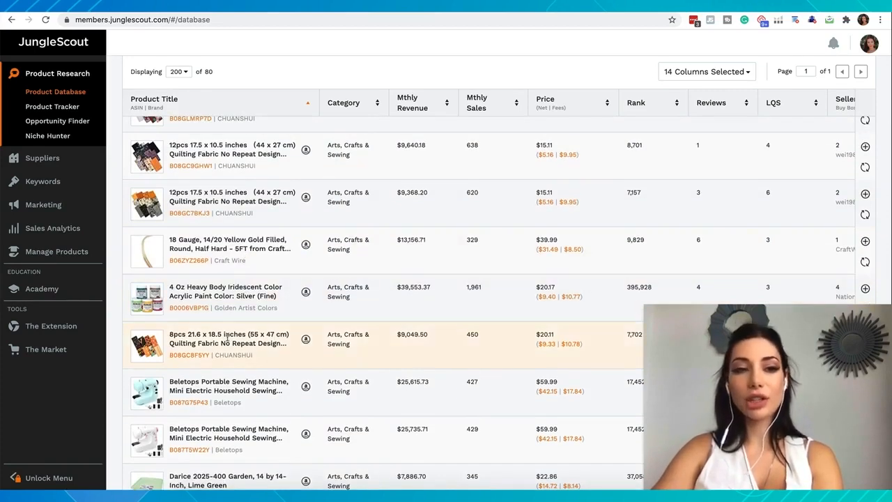
scroll(185, 348, down, 1)
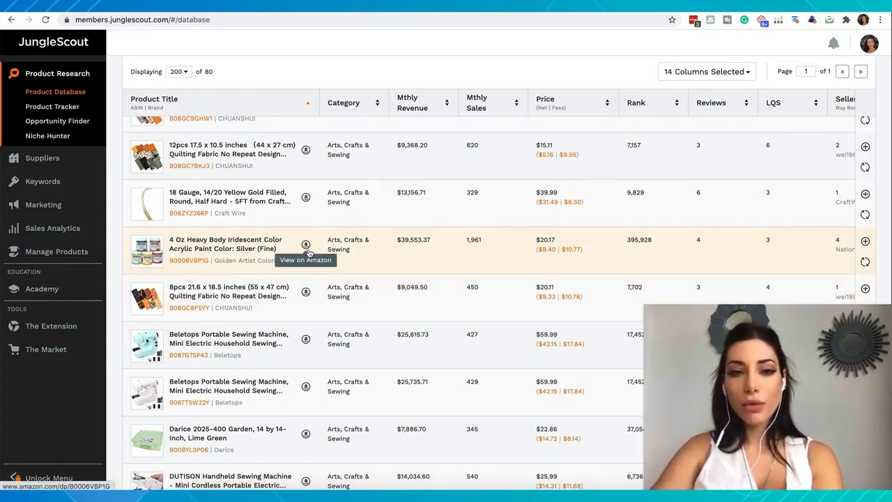
scroll(345, 248, right, 5)
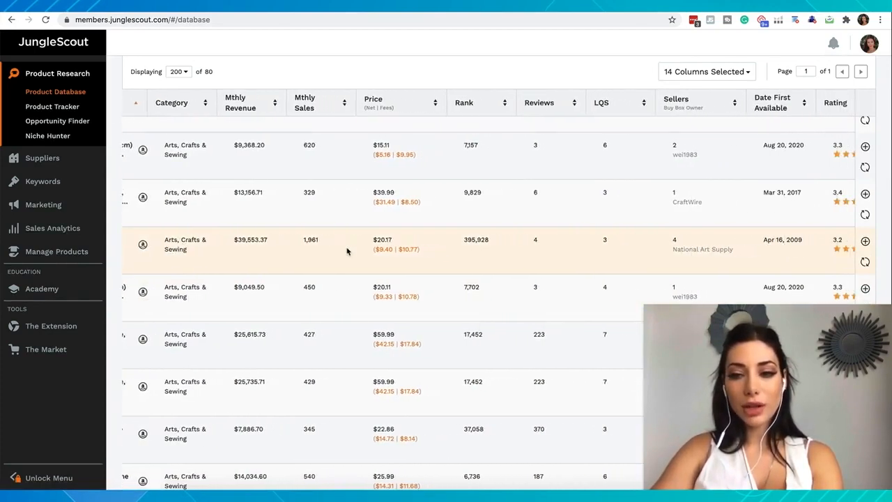
click(864, 242)
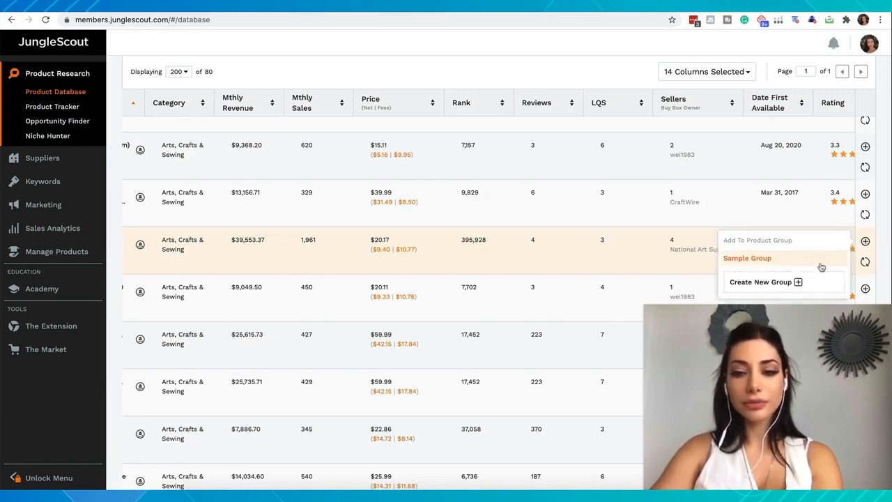
click(789, 281)
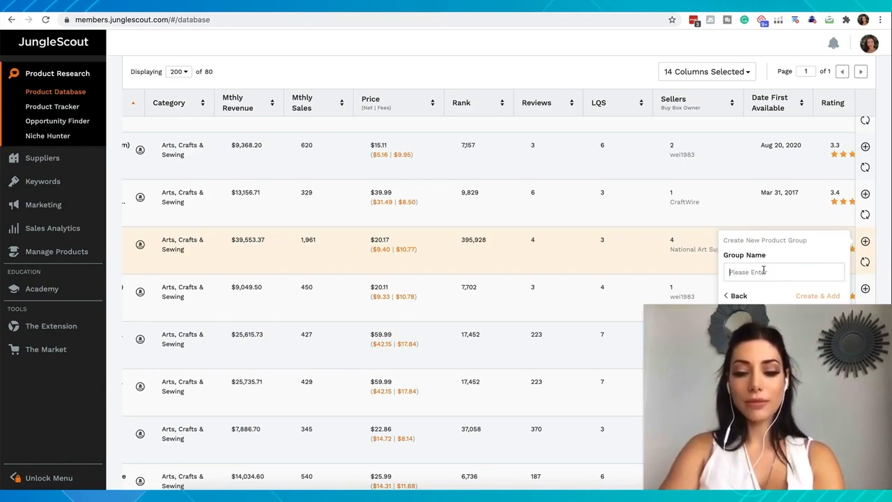
text(Arts)
click(814, 296)
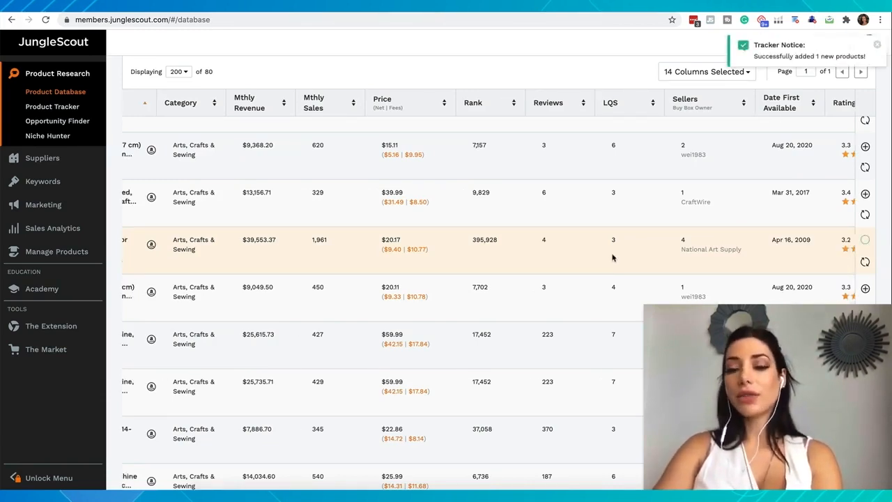
Step: Check the blue Beletops portable sewing machine's fees and net in the FBA Profit Calculator and close it
scroll(612, 257, left, 2)
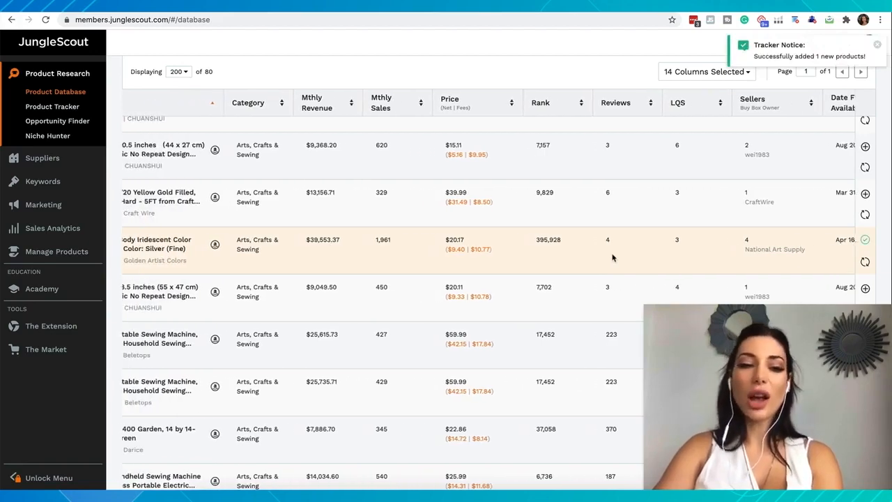
scroll(612, 258, left, 1)
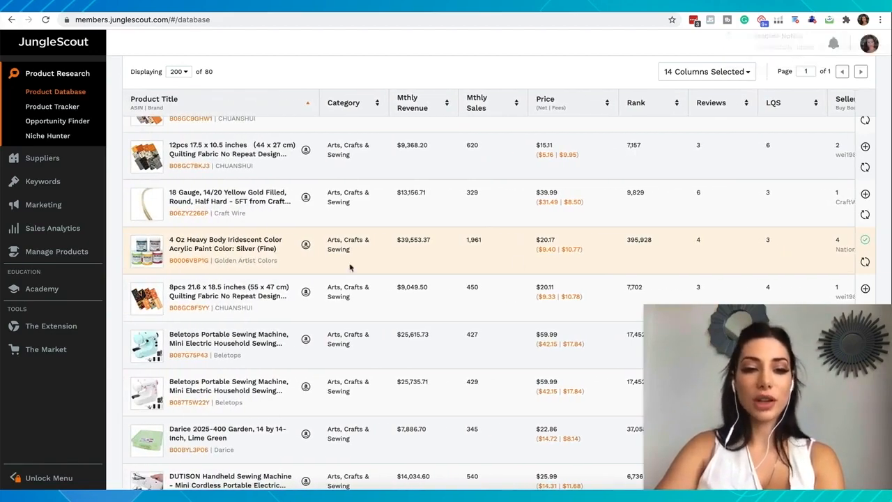
scroll(265, 248, down, 1)
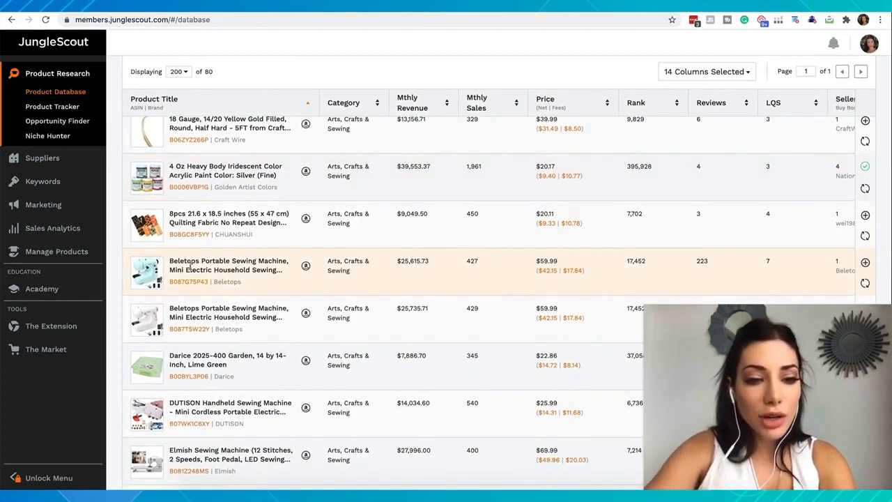
mouse_move(149, 282)
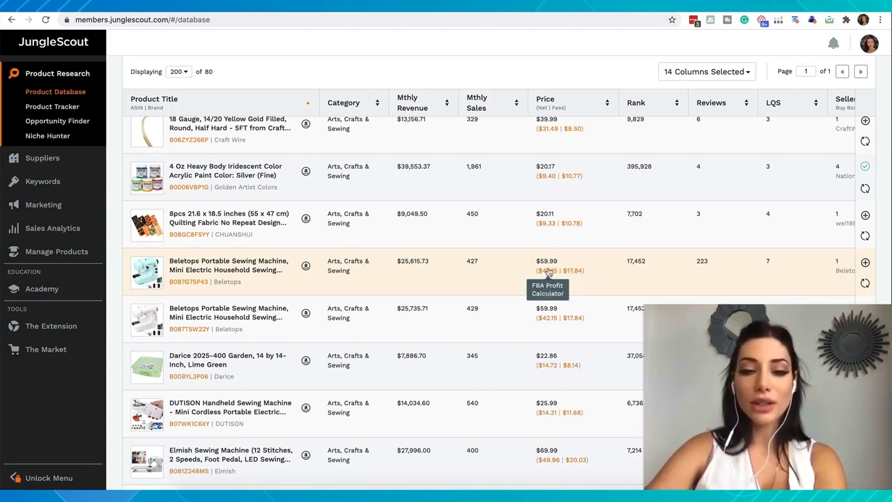
click(547, 276)
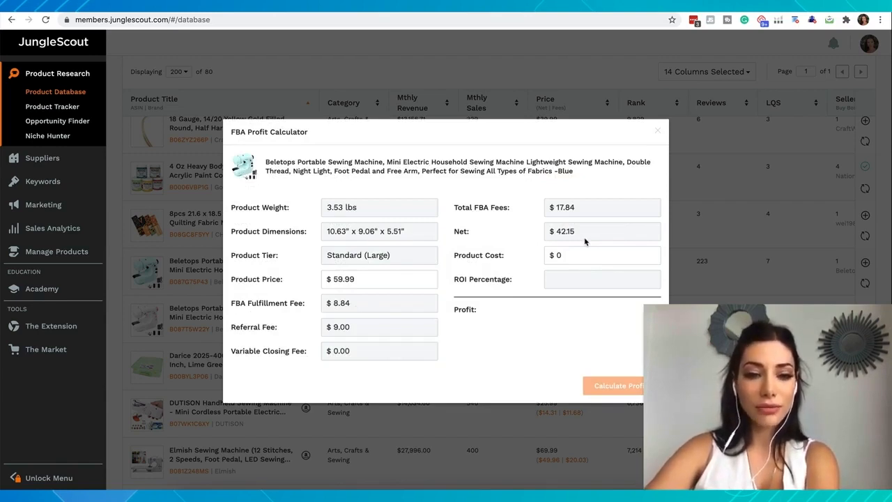
click(701, 287)
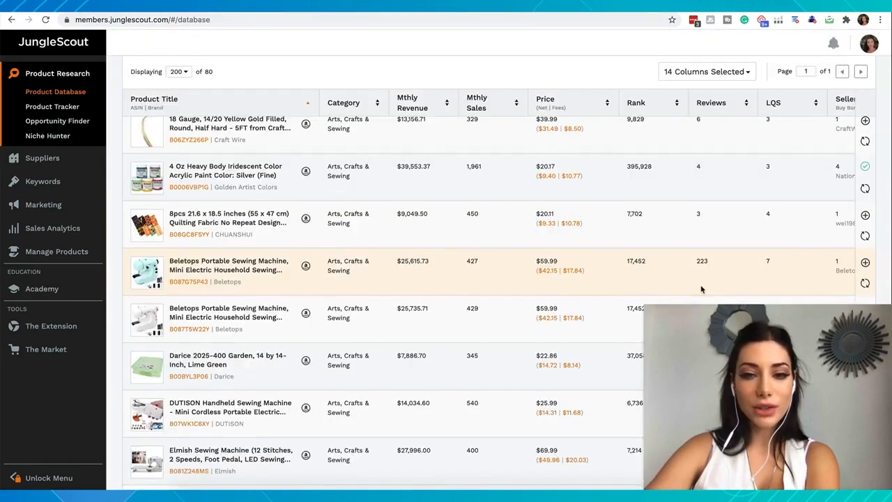
Step: Add the blue Beletops portable sewing machine to the Arts product group and look through the listings below it
click(865, 264)
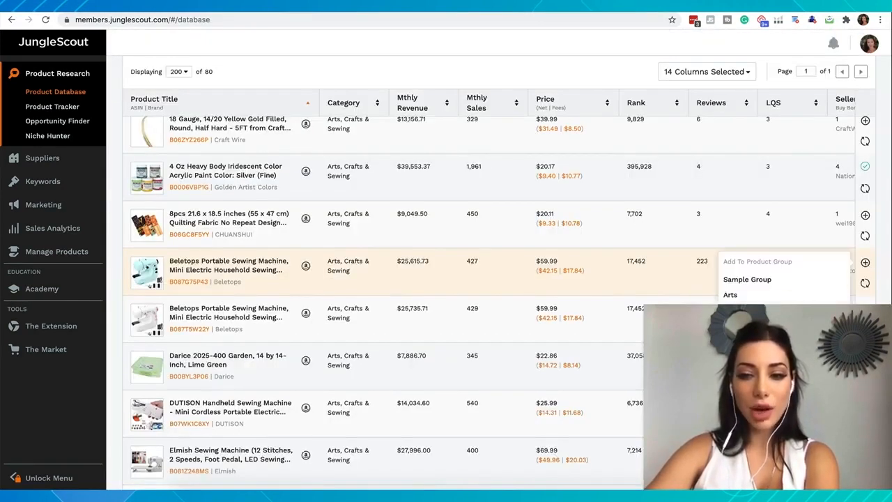
click(731, 295)
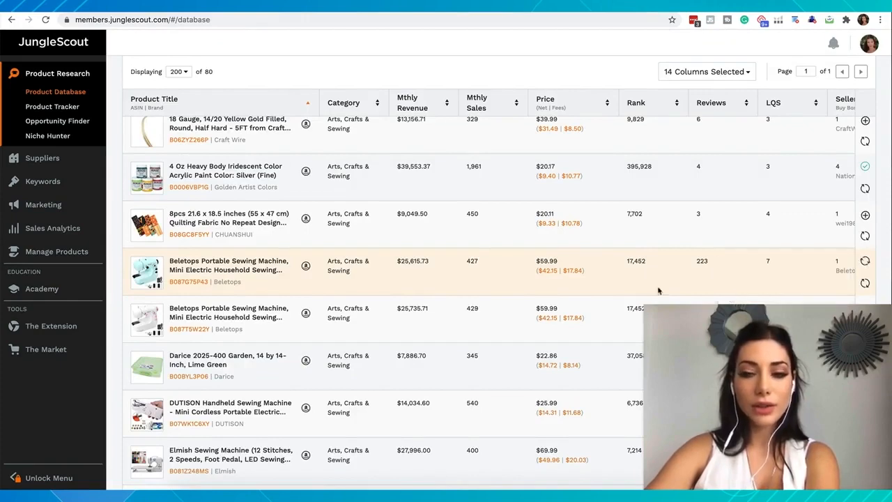
scroll(169, 317, down, 1)
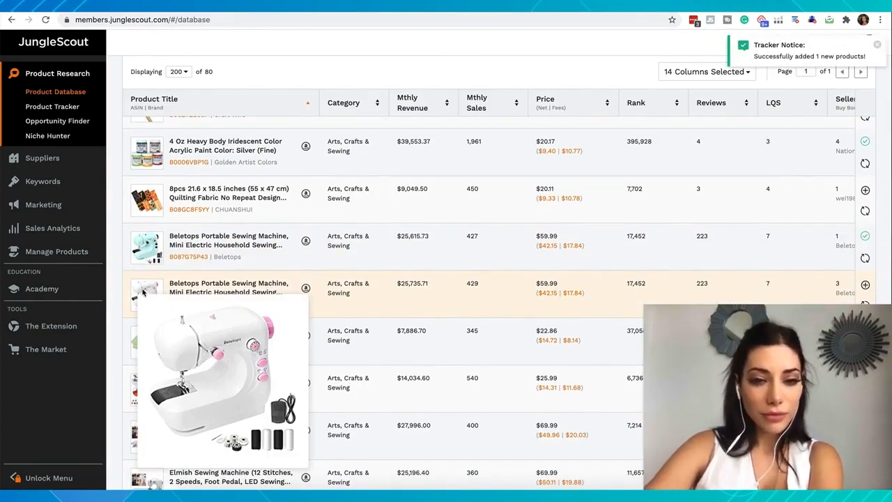
scroll(194, 265, down, 5)
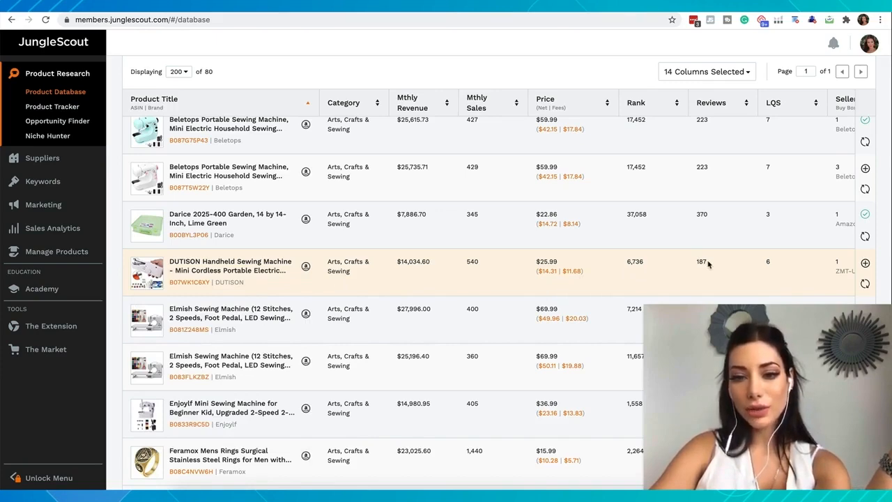
Step: Check the DUTISON Handheld Sewing Machine's fees and net in the FBA Profit Calculator and add the product to the Arts group
click(547, 271)
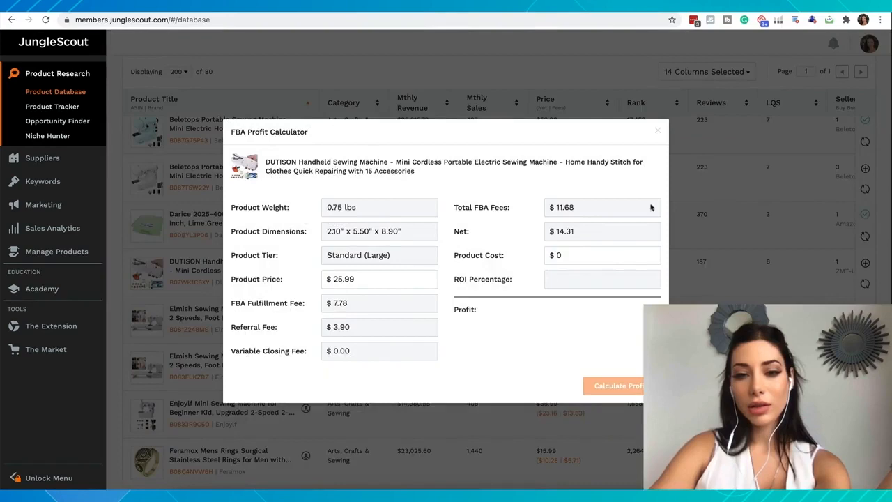
click(658, 133)
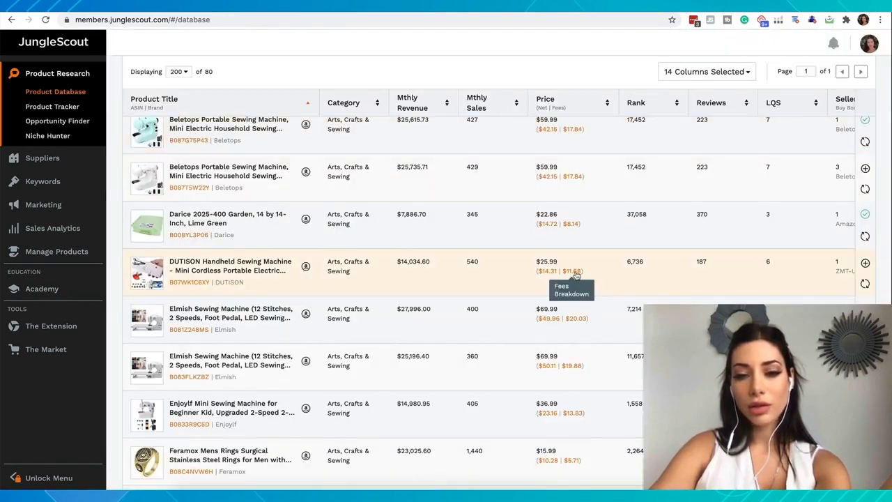
click(865, 263)
click(780, 295)
Step: Look through the following listings and product images and add the Firefly Craft Glitter Teal Heat Transfer Vinyl to the Arts product group
scroll(269, 303, down, 2)
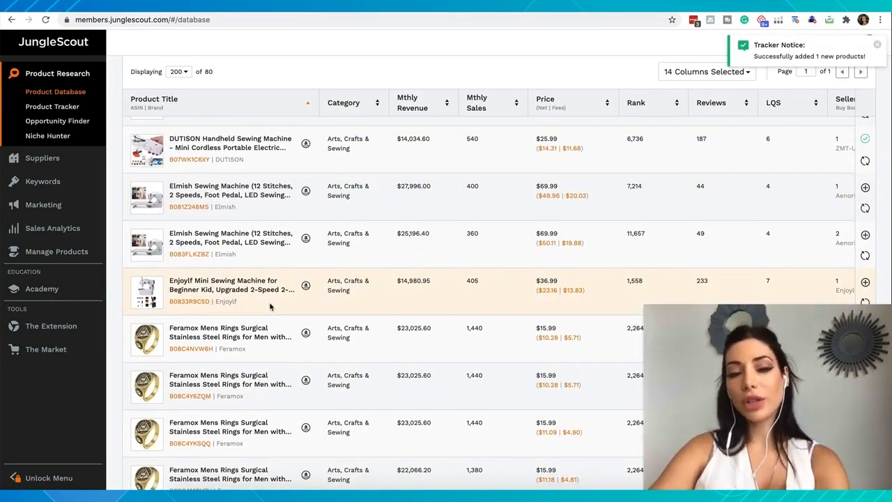
scroll(271, 306, down, 3)
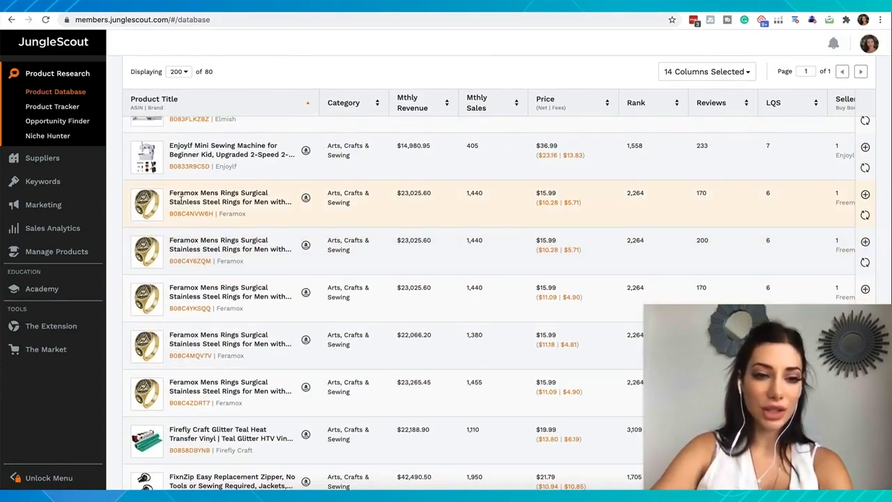
mouse_move(143, 201)
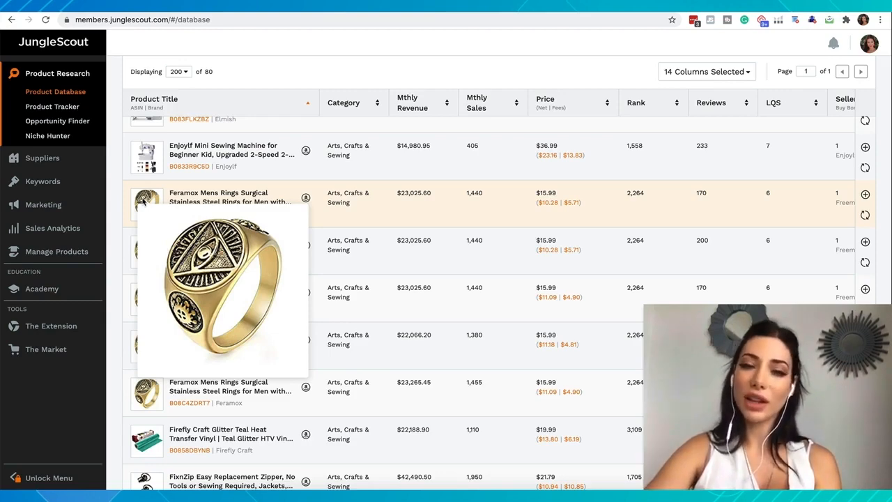
scroll(142, 200, up, 5)
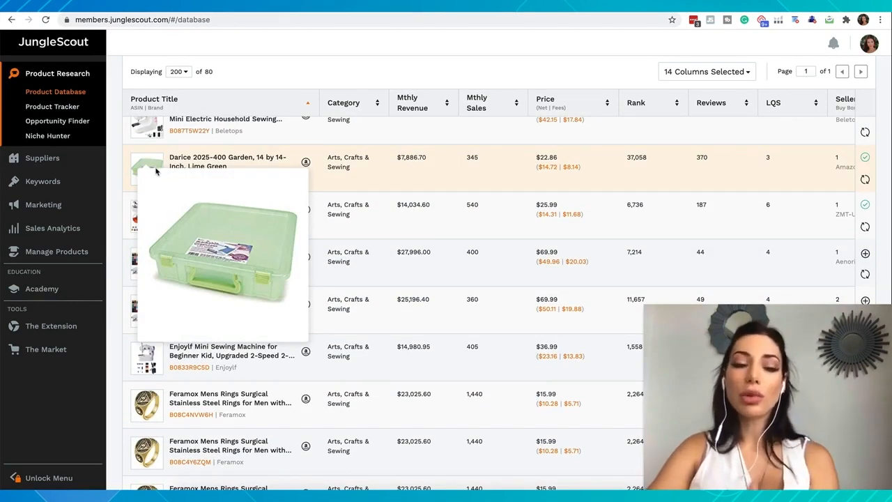
scroll(188, 300, down, 4)
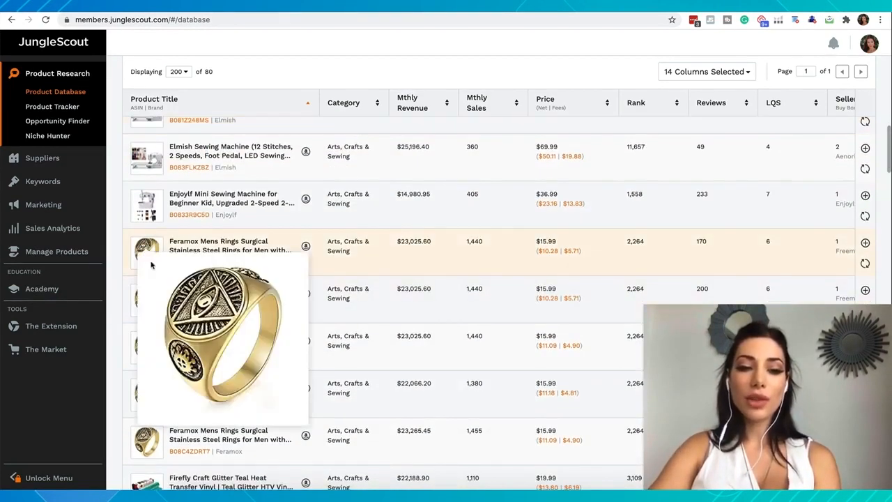
scroll(174, 258, down, 3)
scroll(180, 255, down, 1)
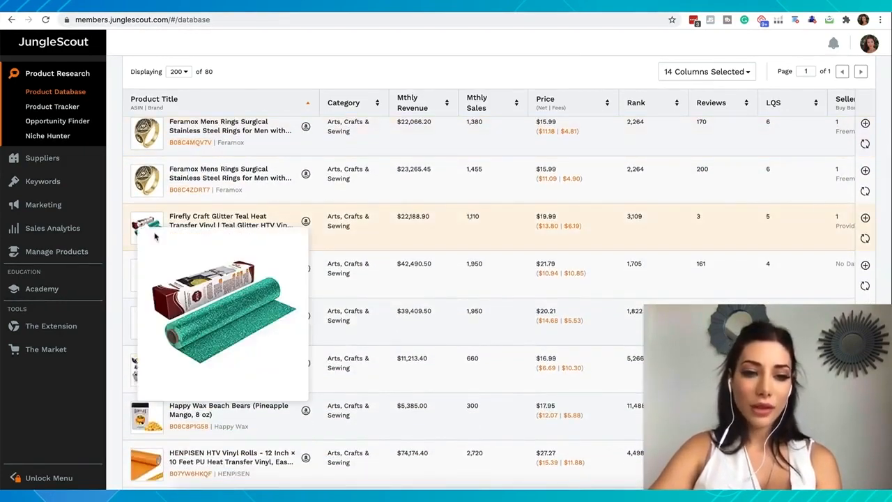
mouse_move(148, 231)
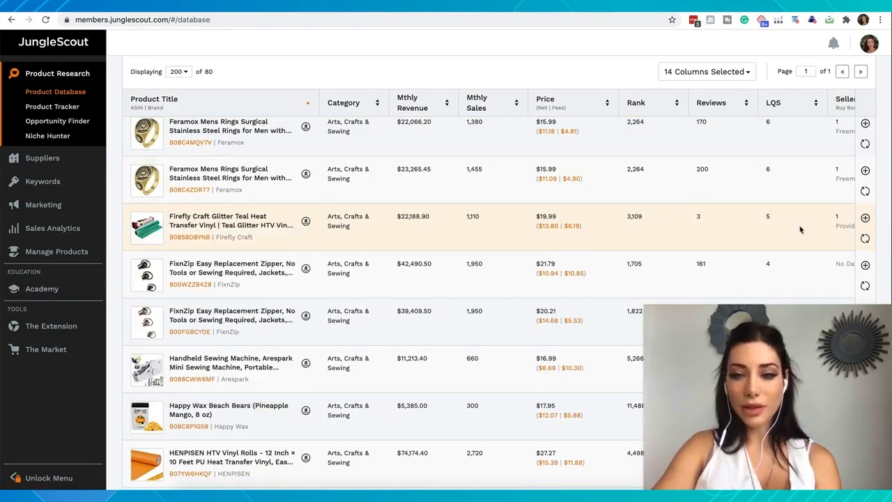
click(864, 219)
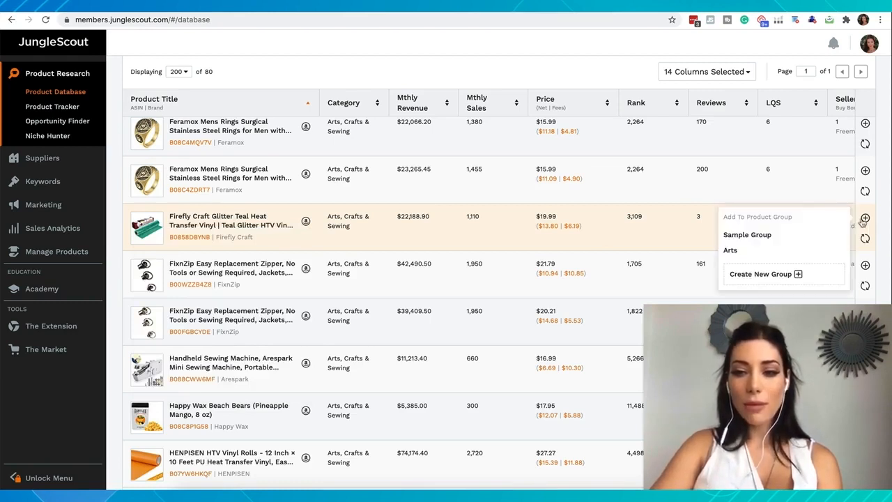
click(757, 250)
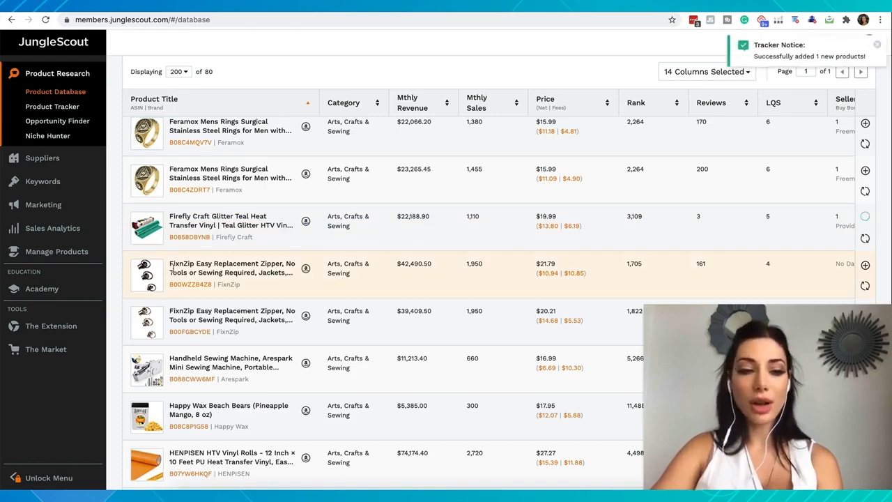
Step: Include the Baby category alongside Arts, Crafts & Sewing in the product filters and check the updated results list
scroll(172, 269, down, 1)
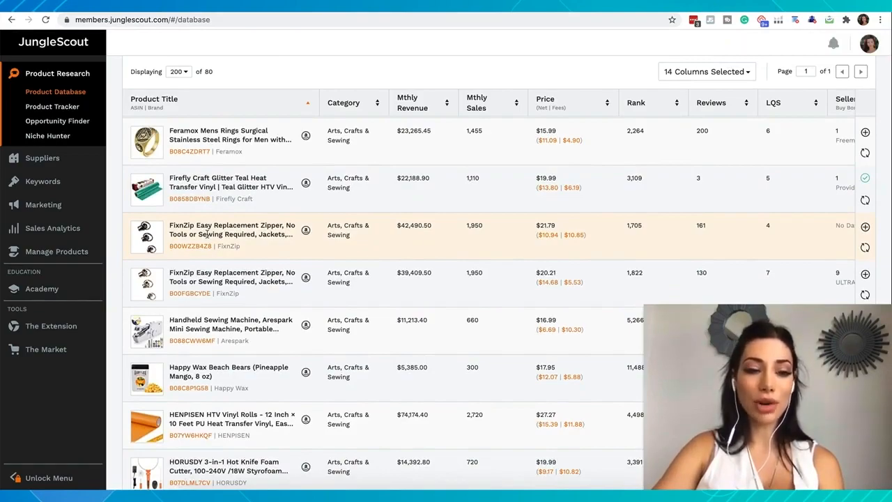
scroll(199, 279, down, 5)
scroll(193, 291, down, 15)
scroll(192, 290, up, 20)
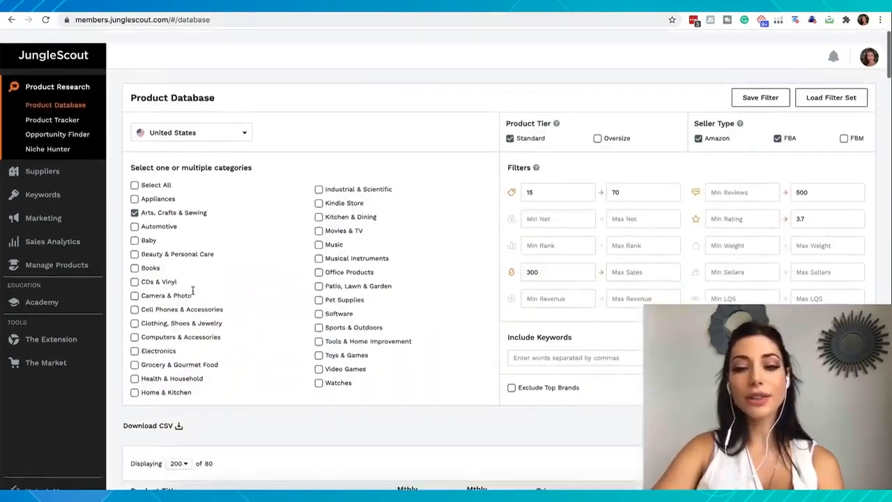
scroll(192, 290, down, 4)
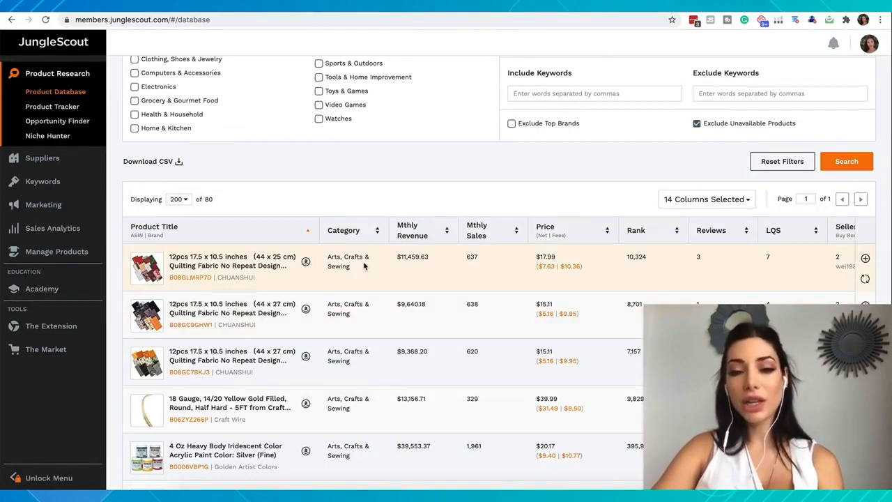
scroll(364, 265, up, 4)
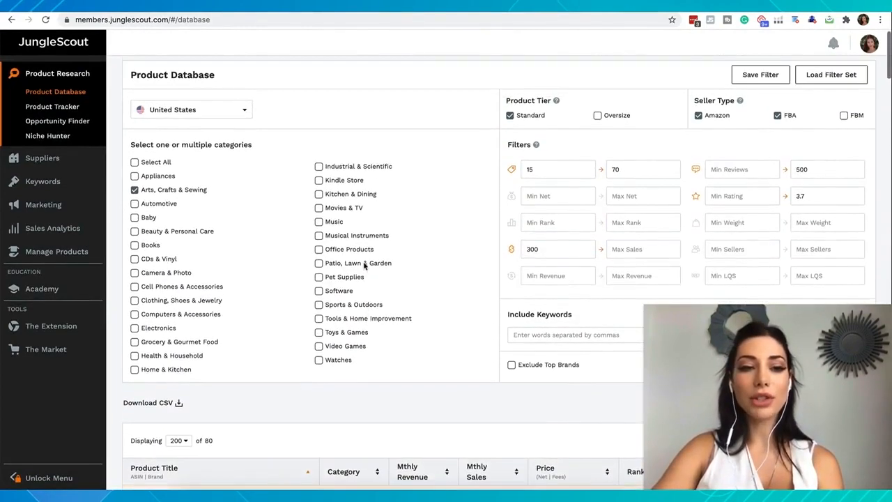
click(134, 218)
scroll(301, 426, down, 1)
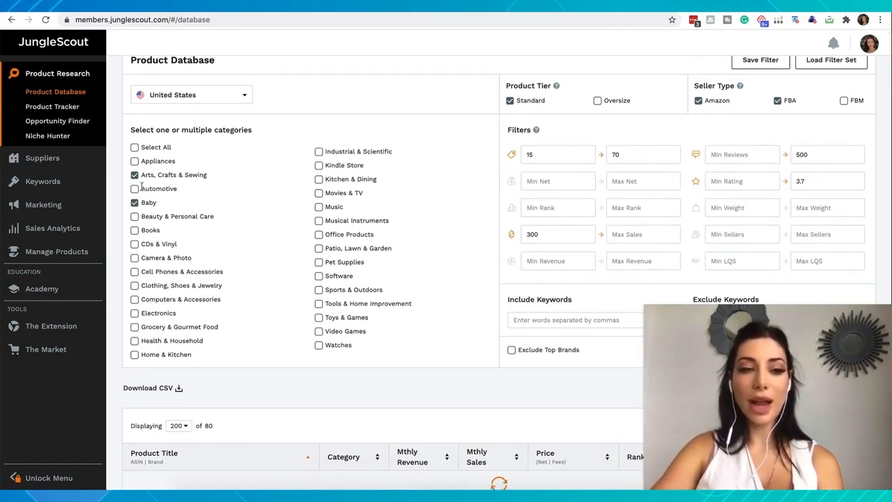
scroll(202, 390, down, 5)
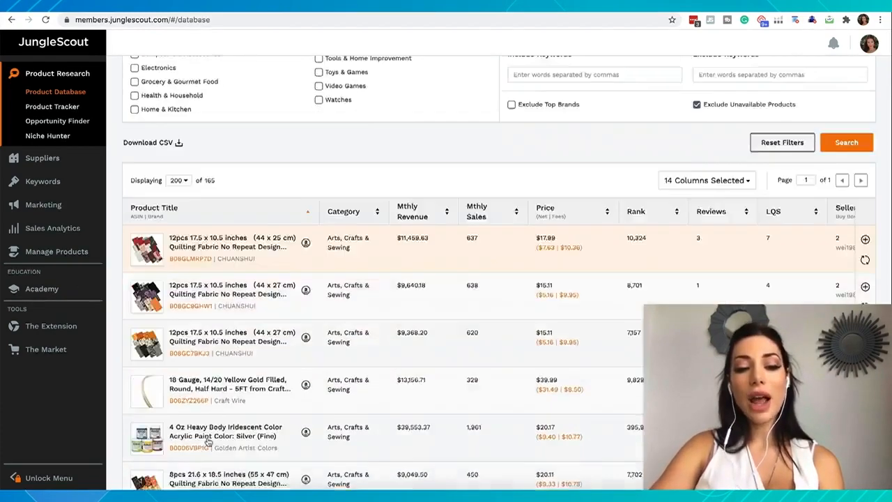
scroll(232, 178, up, 1)
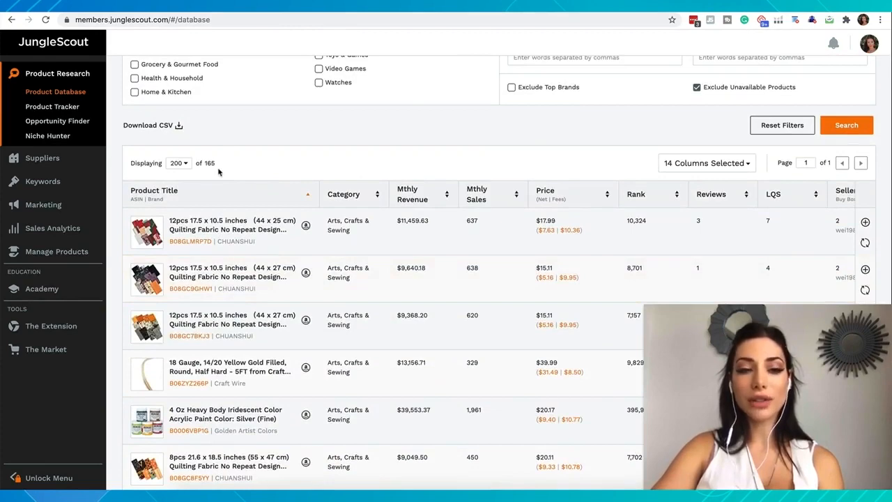
Step: Review the tracked products in the Product Tracker and open the DUTISON Handheld Sewing Machine's Amazon listing
scroll(218, 172, up, 3)
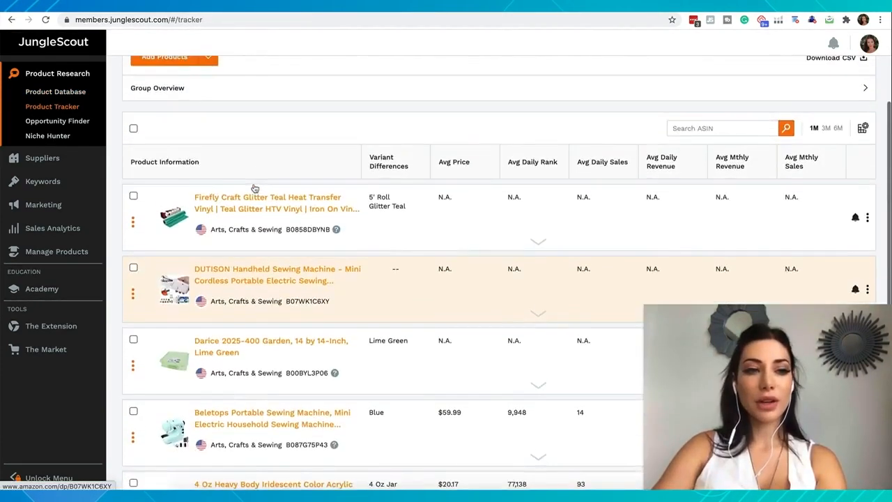
scroll(252, 191, down, 1)
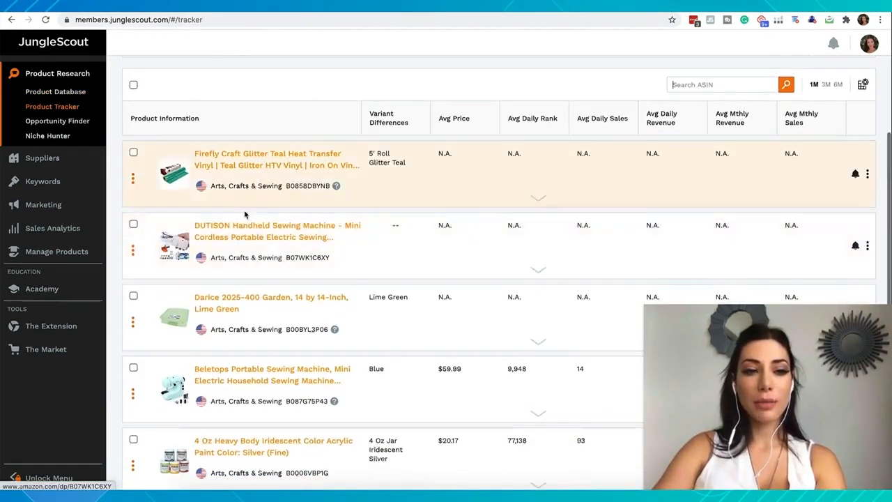
scroll(289, 199, down, 1)
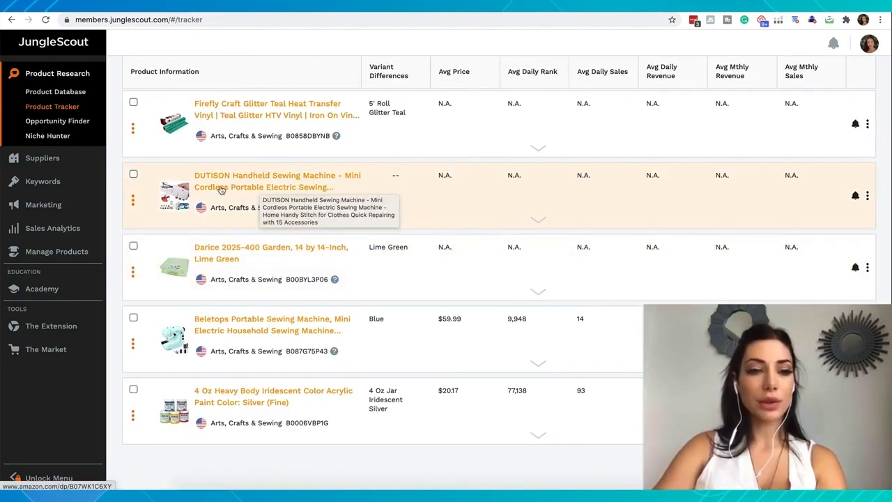
click(254, 192)
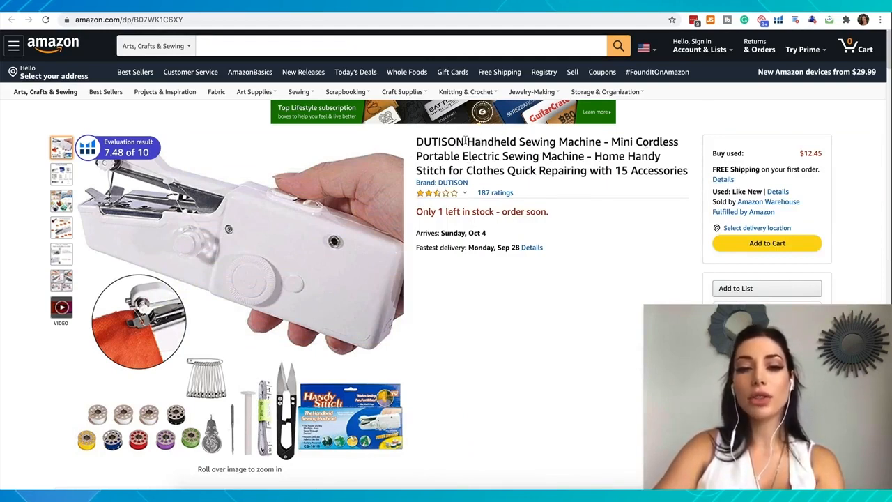
Step: Search Amazon in All Departments for "Handheld Sewing Machine", copied from the listing title without the DUTISON brand
drag(602, 141, 417, 141)
key(ctrl+c)
click(249, 47)
key(ctrl+v)
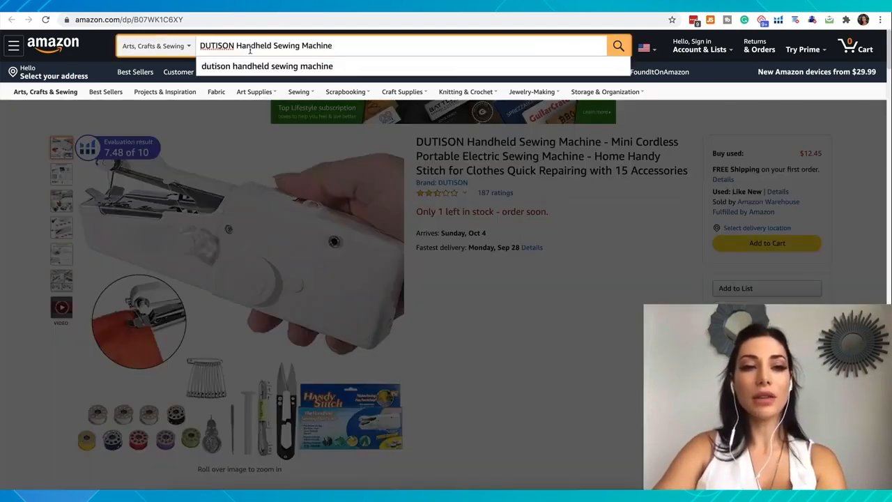
double_click(211, 46)
key(BackSpace)
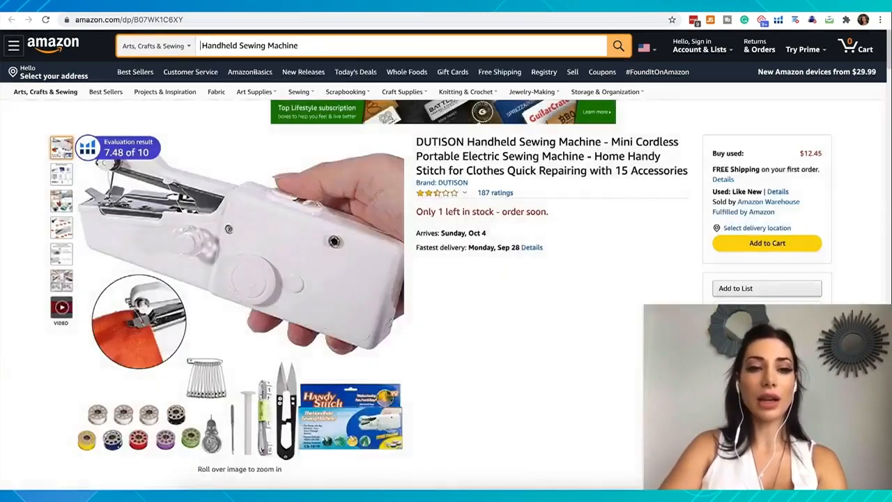
click(180, 46)
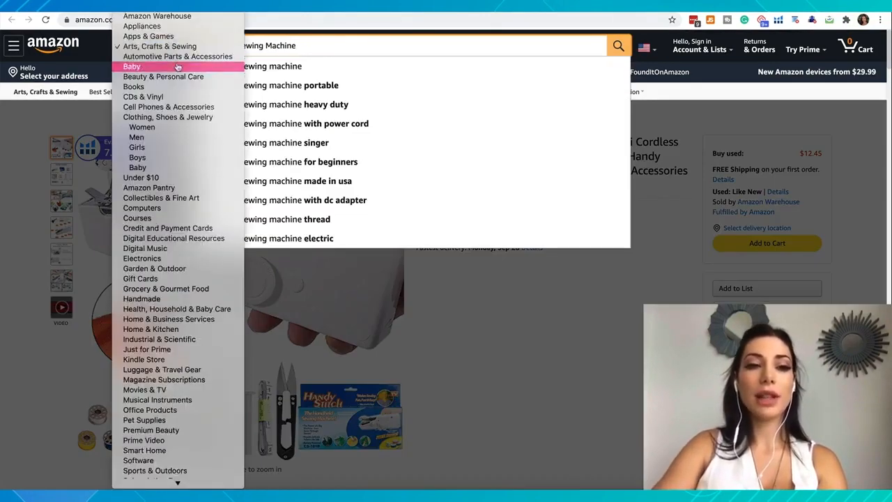
click(178, 44)
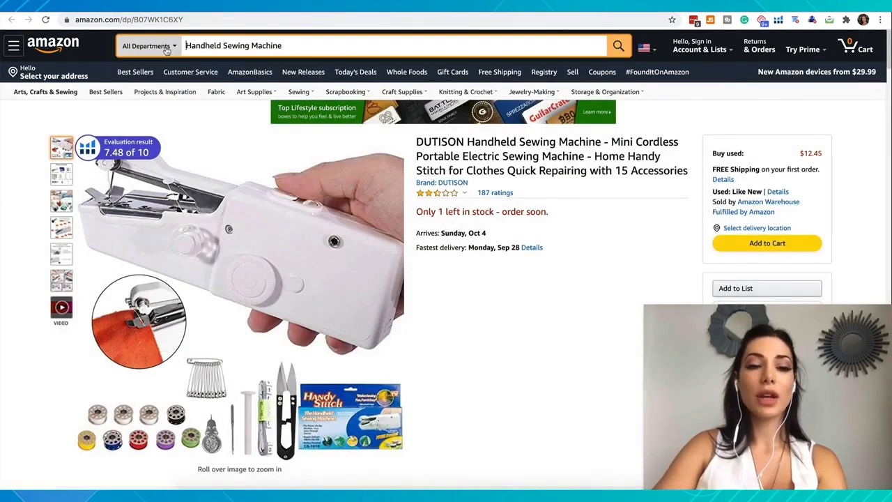
click(618, 45)
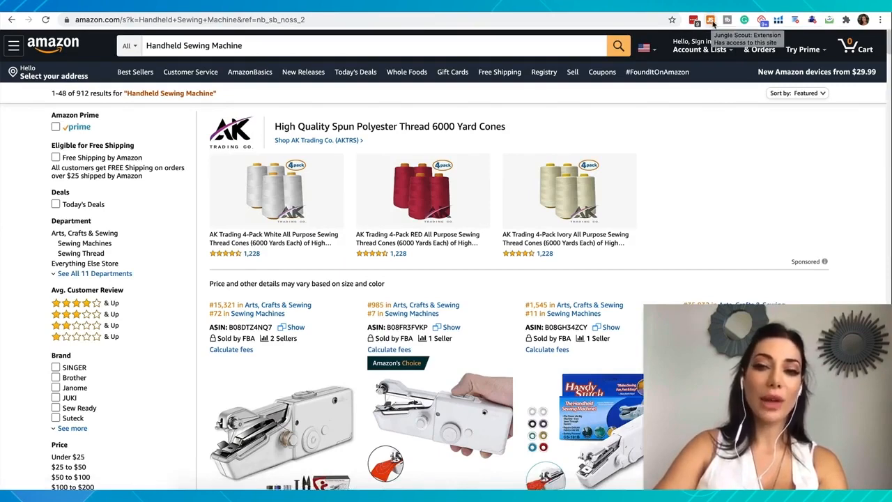
Step: Run the Jungle Scout extension on the handheld sewing machine results and examine the averages, opportunity score and individual product sales
click(710, 21)
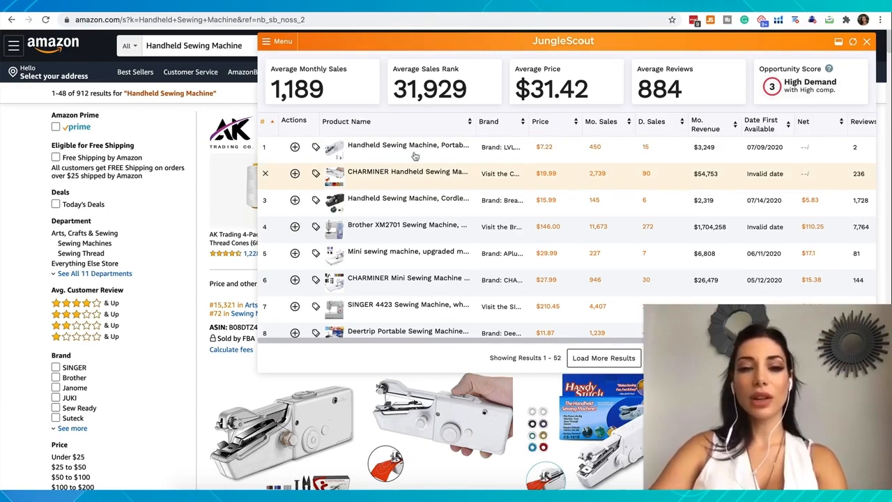
mouse_move(411, 152)
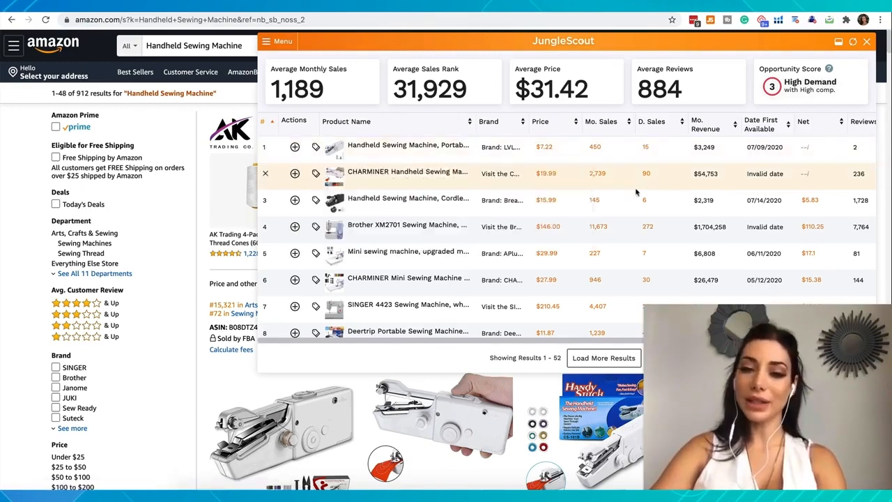
scroll(606, 278, down, 1)
scroll(606, 279, up, 1)
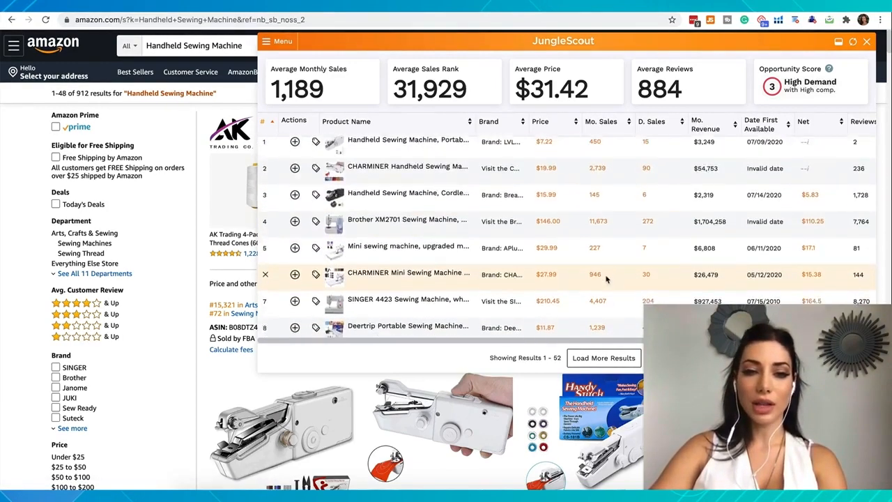
mouse_move(362, 178)
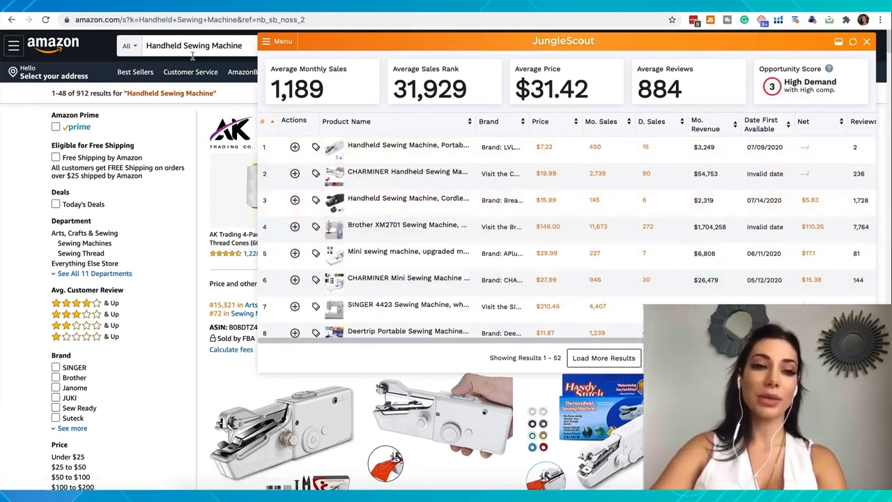
Step: Remove the Brother XM2701, the upgraded mini sewing machine and the CHARMINER Mini Sewing Machine from the extension's product table
mouse_move(341, 232)
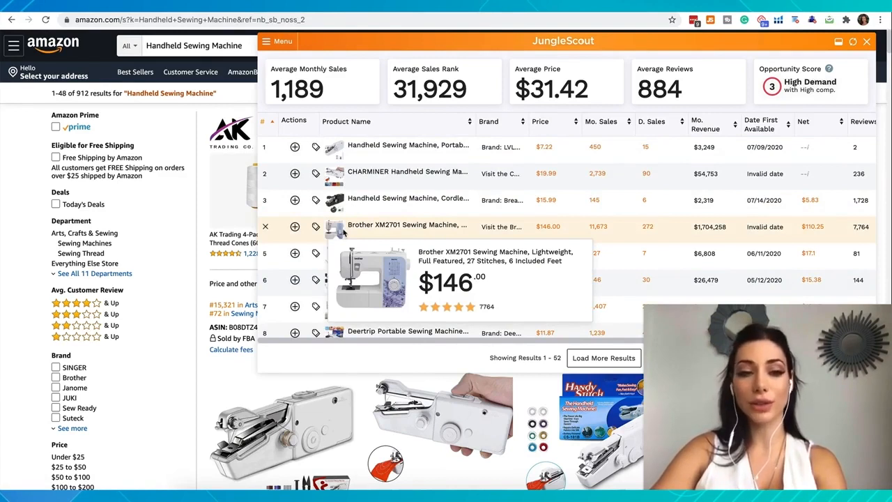
click(265, 228)
mouse_move(341, 231)
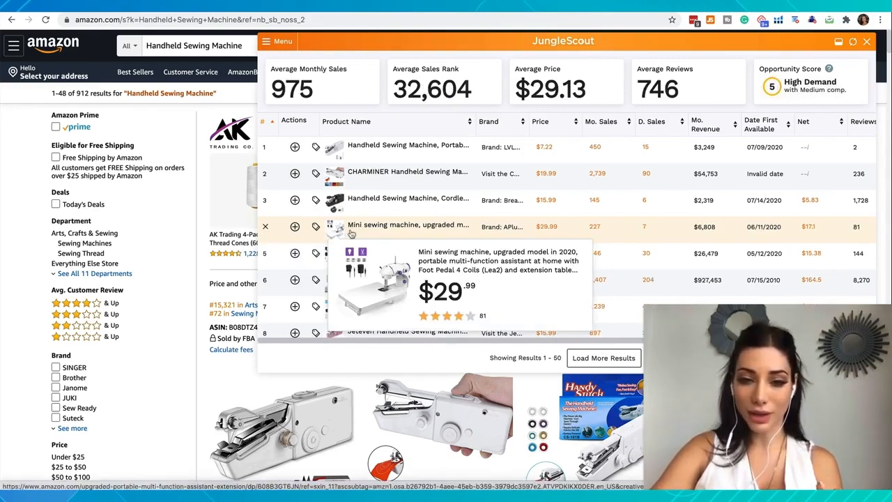
click(265, 229)
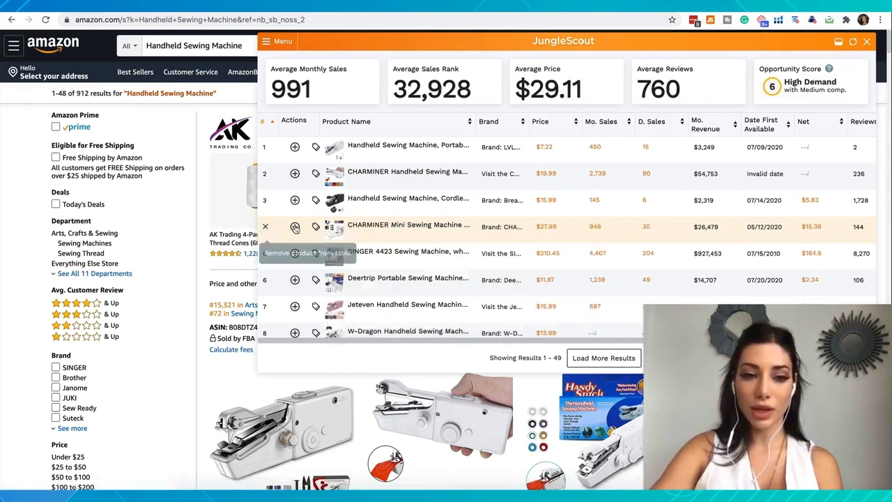
click(265, 228)
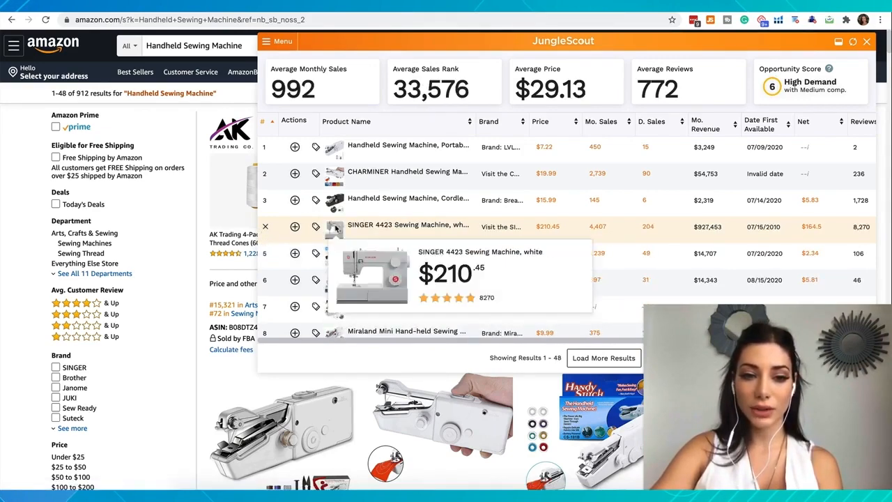
Step: Remove the SINGER 4423 and the KPCB Mini Sewing Machine from the extension's product table
click(264, 228)
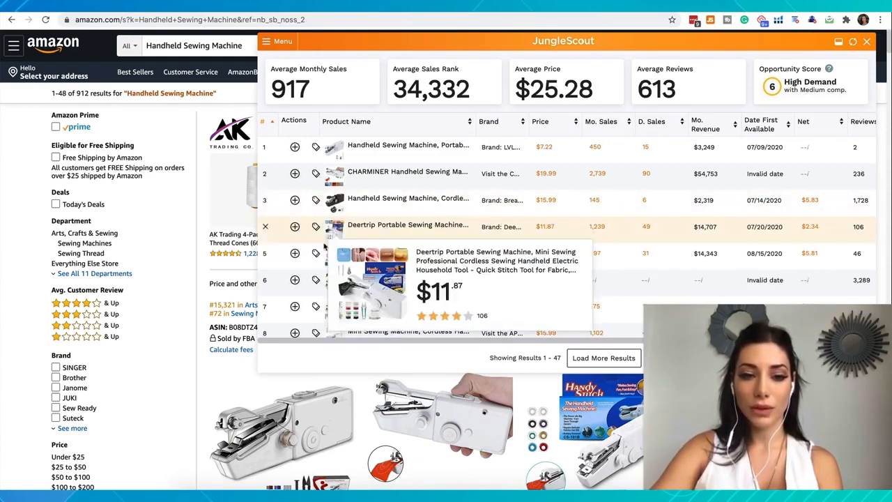
scroll(327, 255, down, 1)
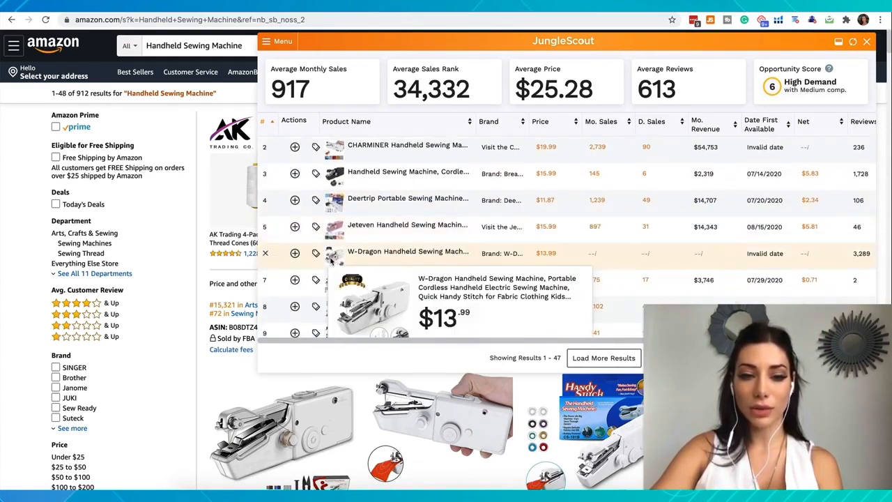
scroll(317, 287, down, 3)
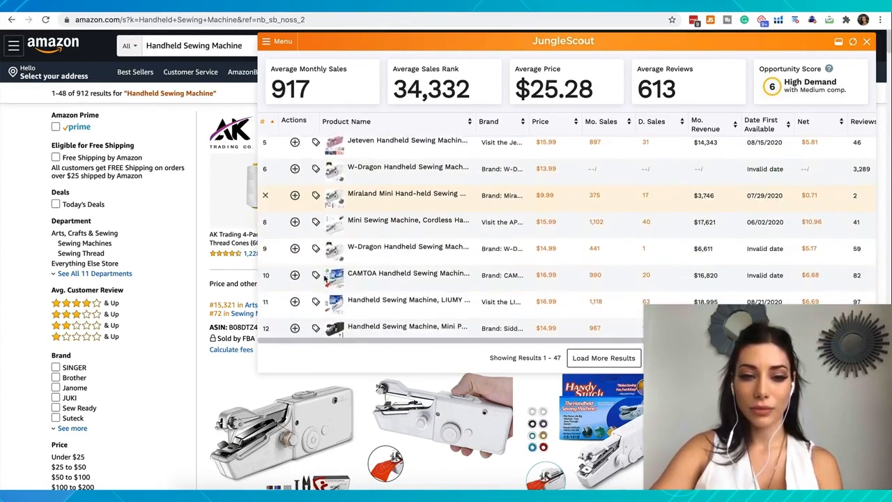
mouse_move(334, 261)
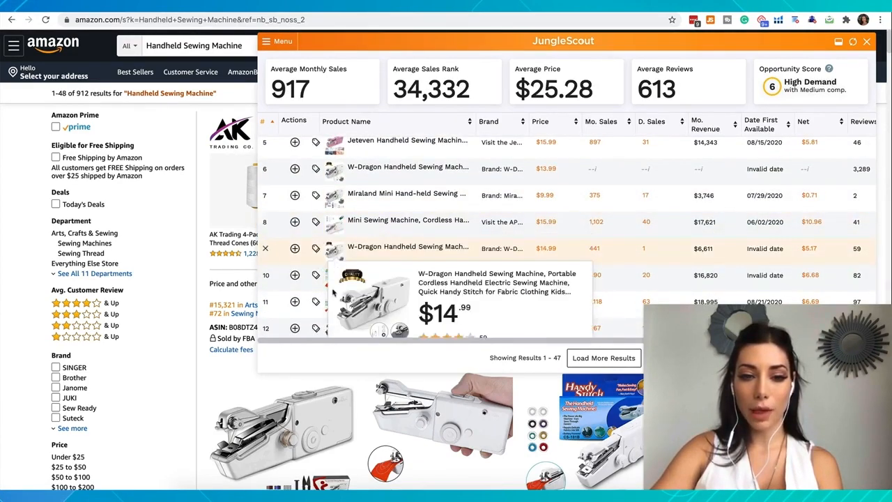
scroll(327, 230, down, 3)
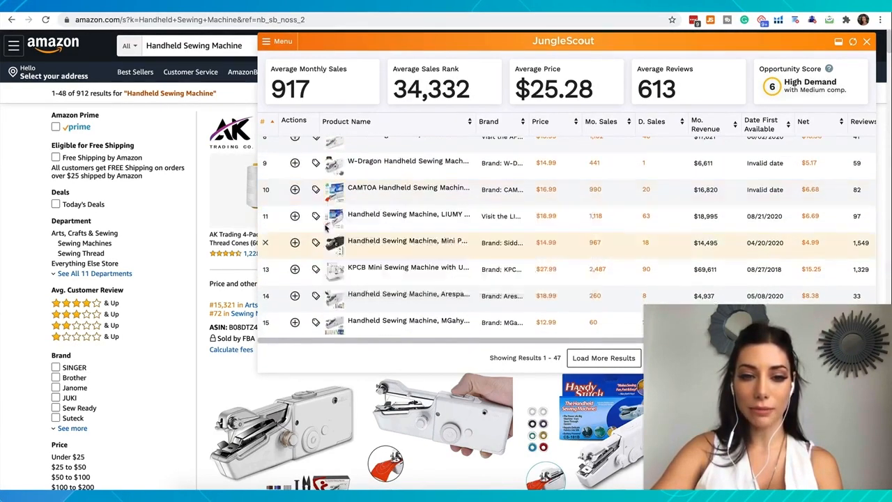
mouse_move(334, 278)
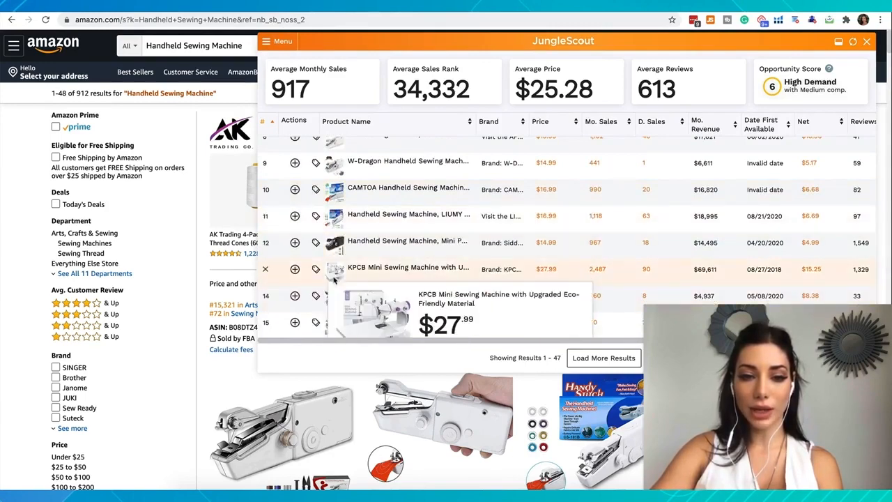
scroll(334, 278, down, 4)
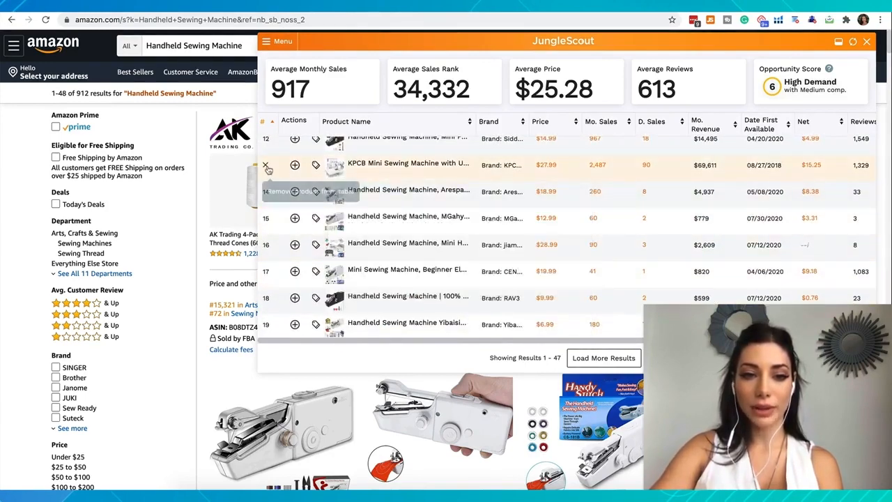
click(266, 166)
Step: Remove the Varmax Mini Sewing Machine from the product table
mouse_move(334, 167)
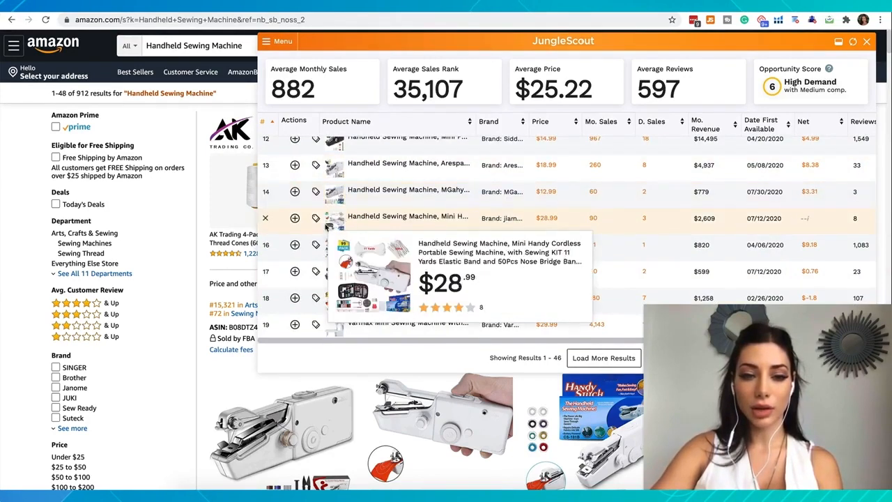
mouse_move(328, 276)
scroll(328, 277, down, 1)
scroll(328, 276, down, 1)
scroll(328, 256, down, 2)
click(265, 213)
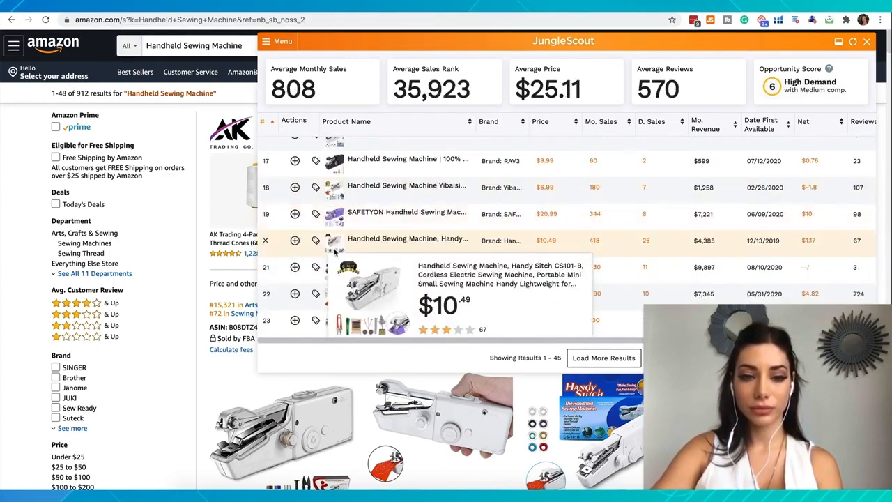
Step: Remove three more non-handheld machines from the product table, including the Varmax Sewing Machine and the SINGER Start 1304
scroll(331, 244, down, 5)
click(265, 171)
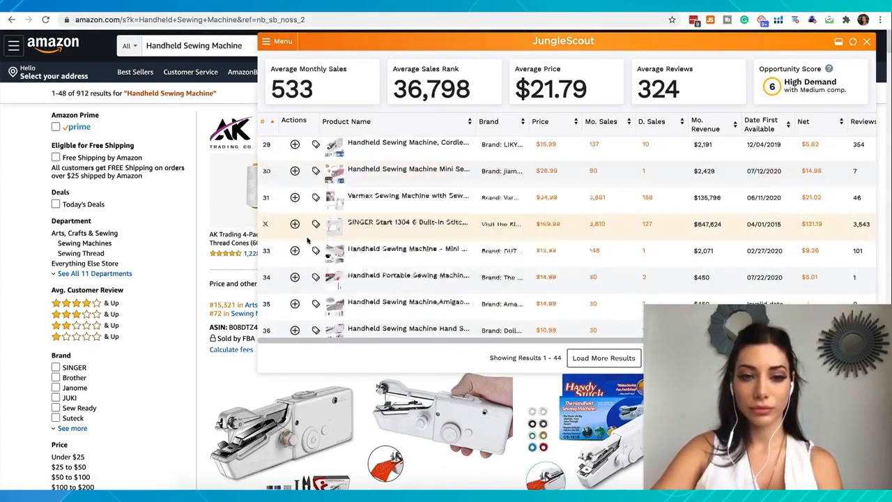
click(266, 198)
click(266, 198)
Step: Check the remaining product thumbnails to the end of the table and remove the $45.99 Mini Portable Sewing Machine Kit
scroll(298, 241, down, 1)
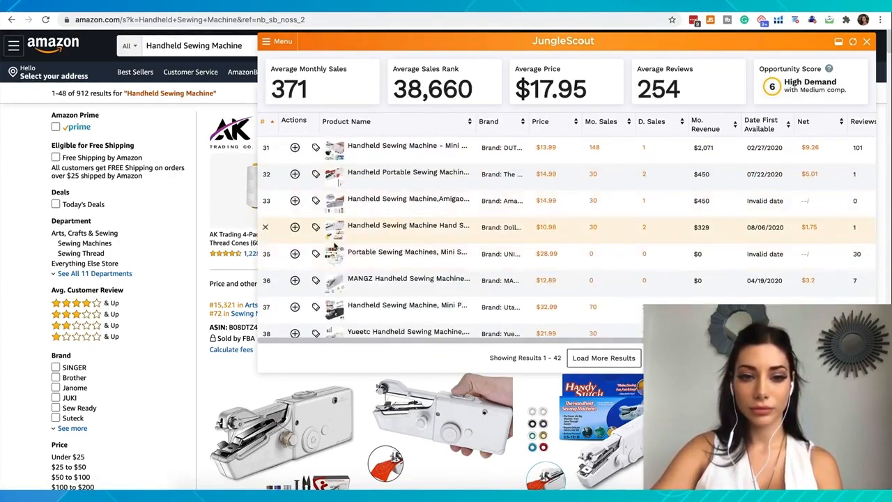
scroll(334, 245, down, 1)
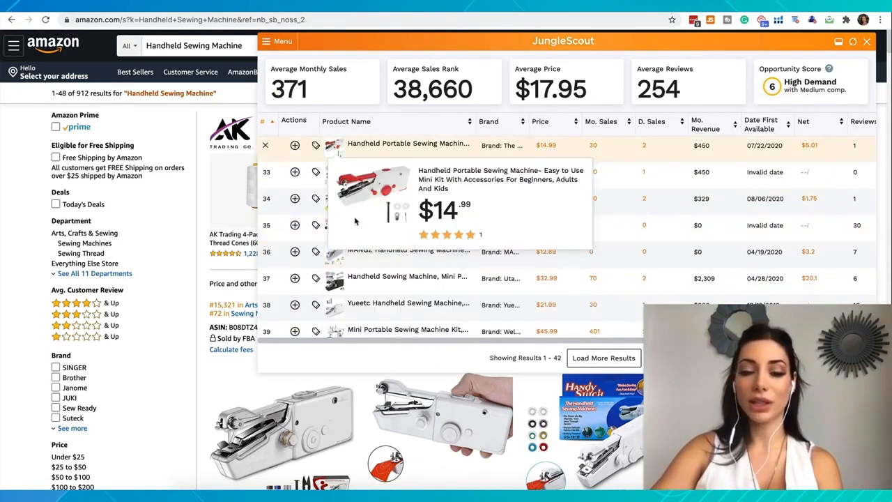
mouse_move(331, 227)
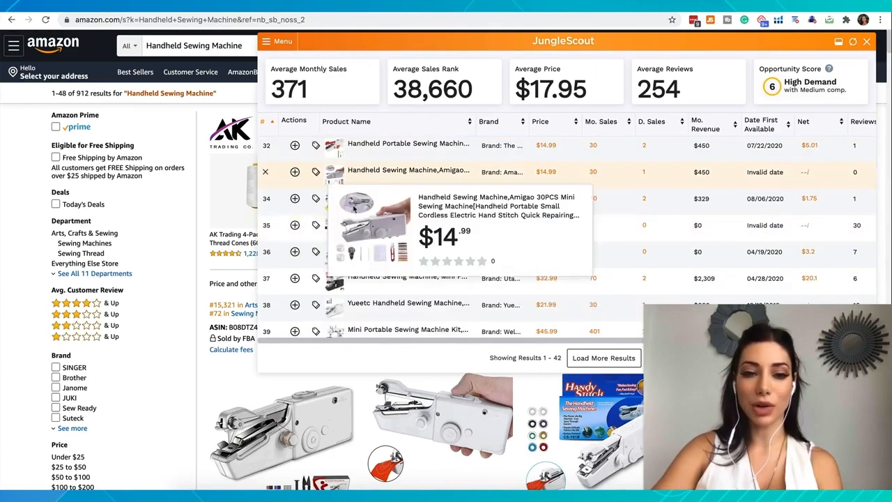
mouse_move(330, 205)
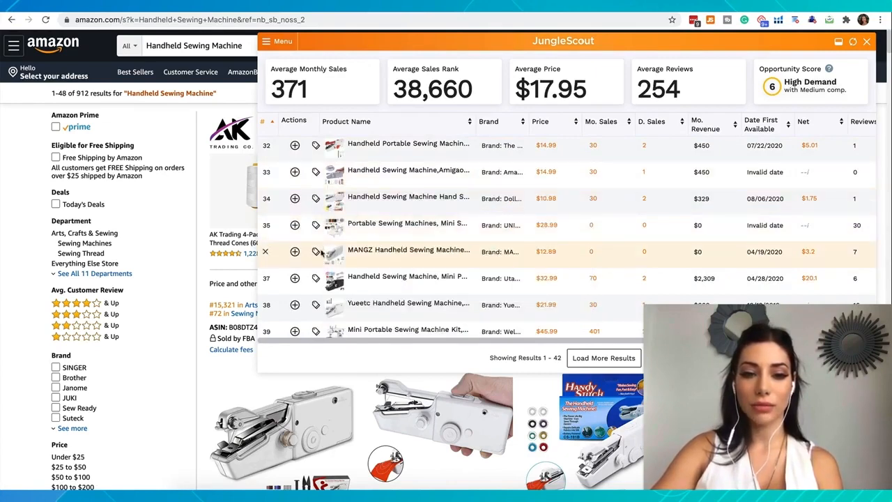
scroll(324, 240, down, 2)
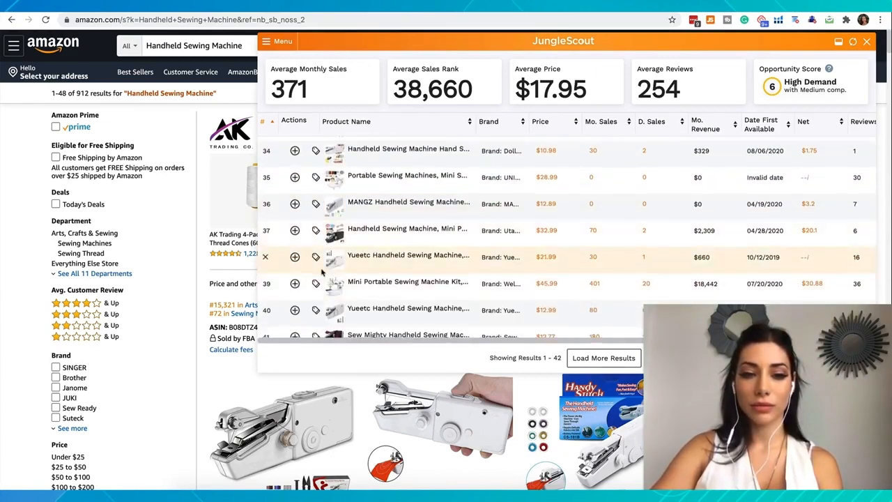
scroll(323, 278, down, 3)
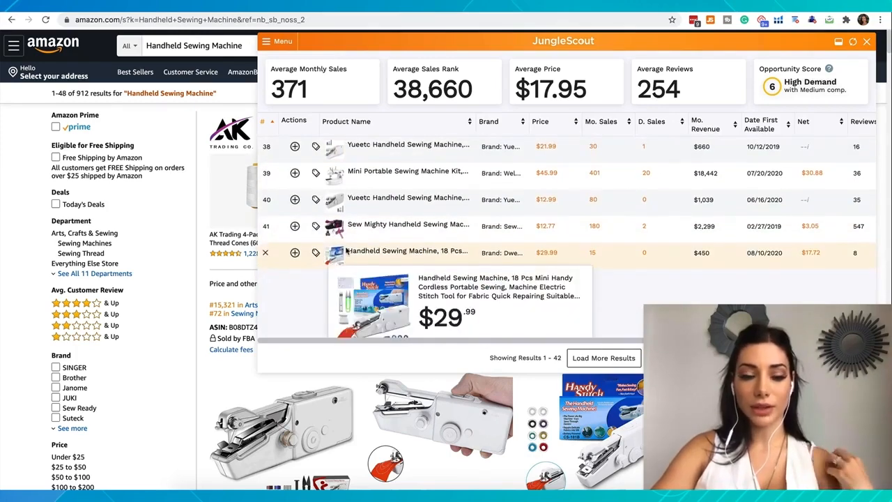
click(265, 172)
Step: Examine the sales, monthly revenue, net, reviews, rating and fees of the handheld sewing machines left in the table
scroll(401, 179, up, 2)
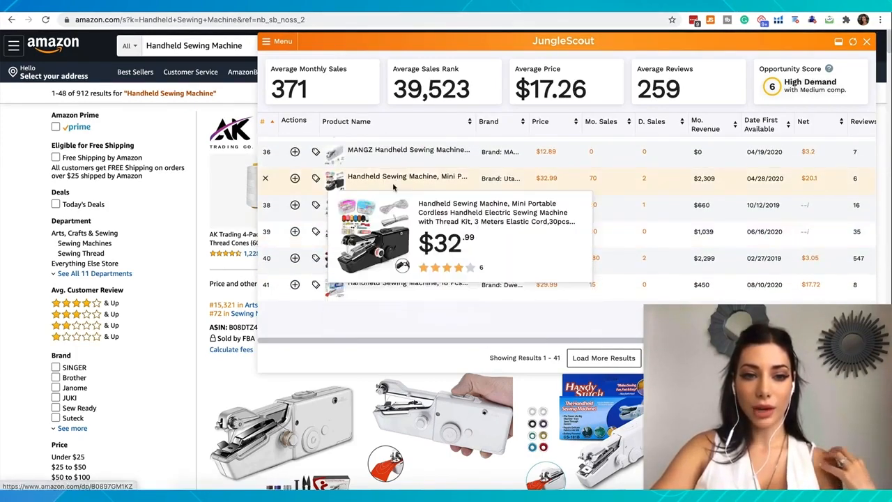
scroll(393, 175, up, 4)
scroll(387, 168, up, 2)
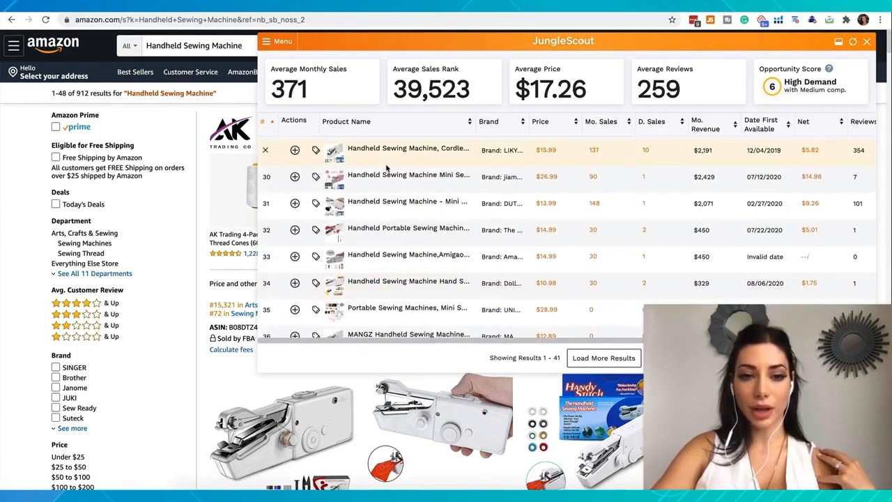
scroll(387, 167, up, 15)
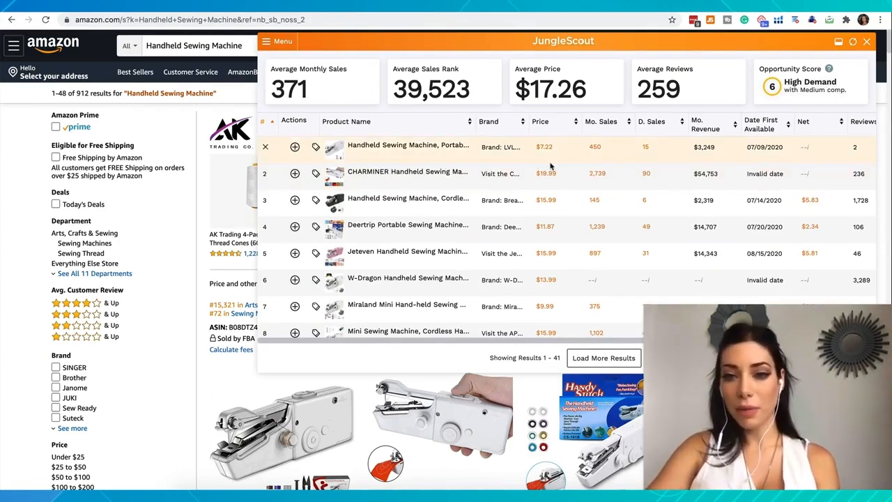
scroll(551, 166, right, 3)
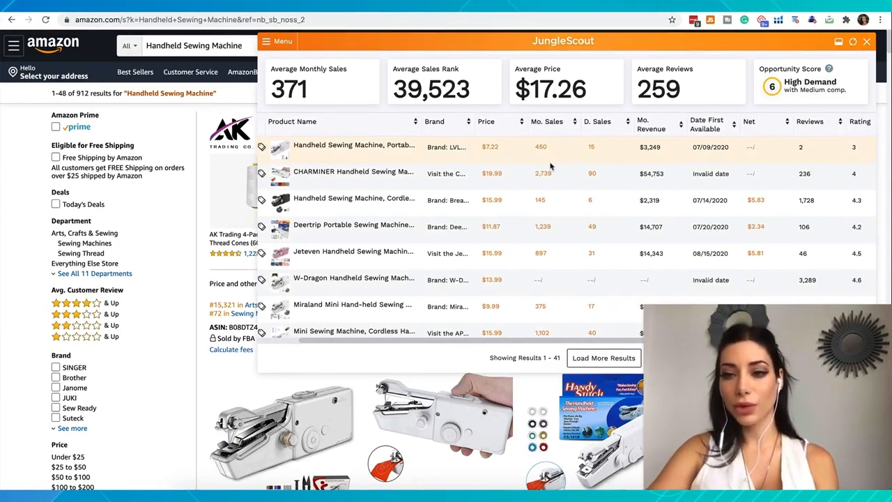
scroll(551, 165, right, 3)
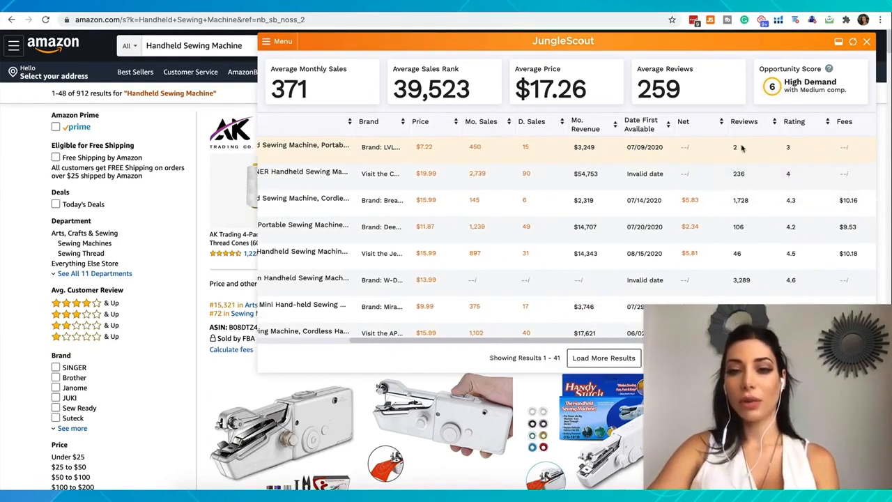
scroll(742, 147, left, 1)
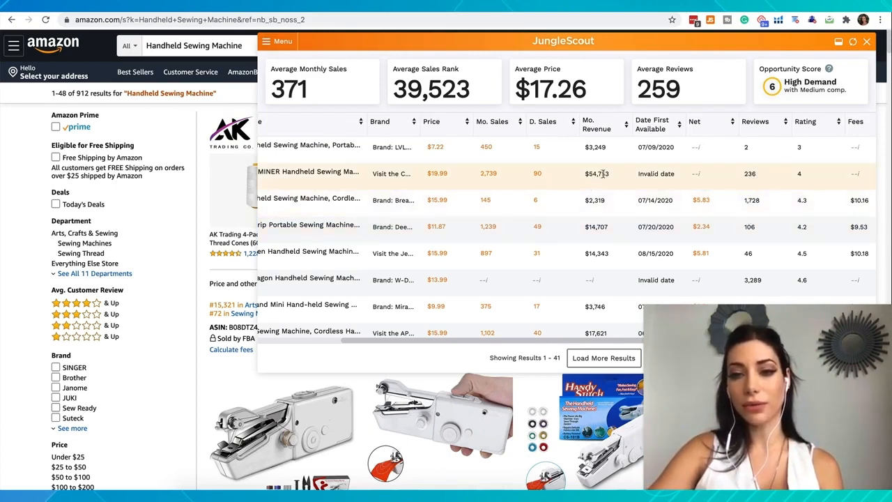
scroll(694, 178, down, 1)
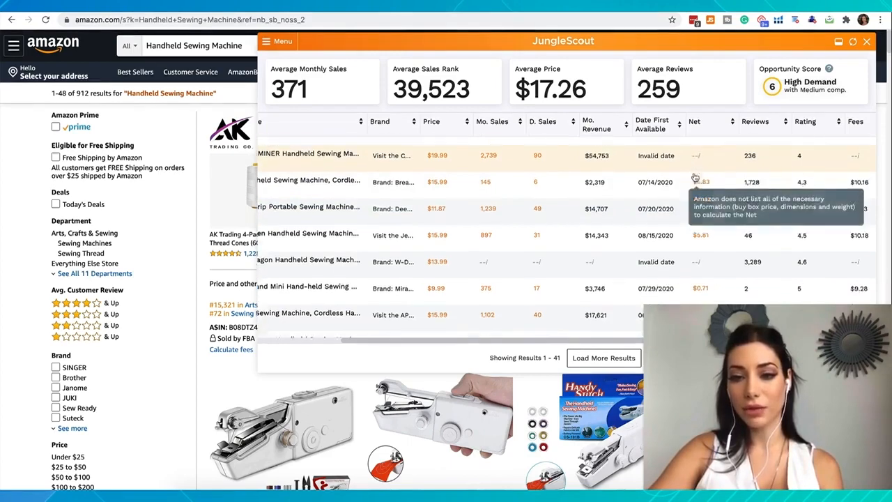
scroll(695, 178, down, 1)
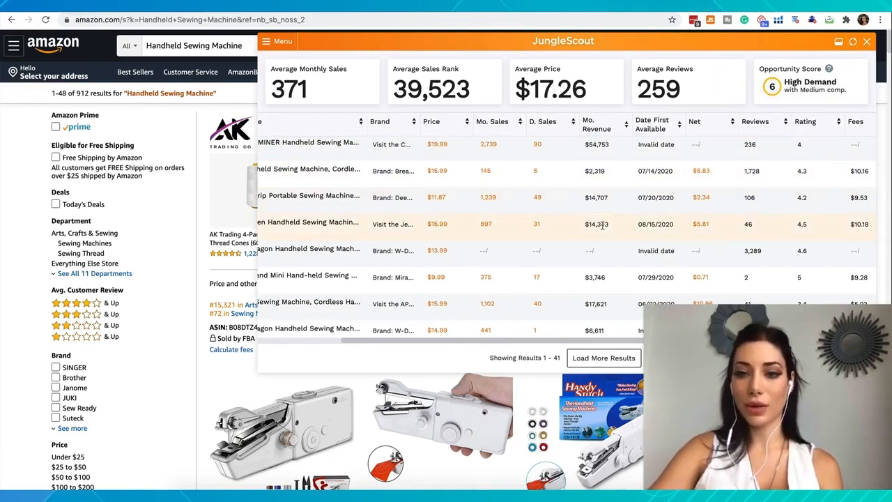
scroll(756, 237, down, 1)
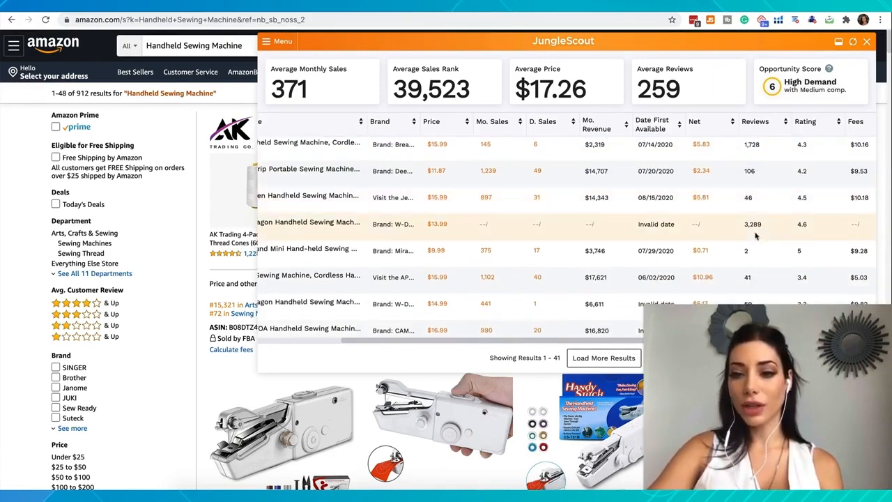
Step: Highlight and compare the review counts of individual handheld machines, including the $13.99 W-Dragon and the LIUMY
scroll(755, 237, up, 1)
drag(743, 230, 769, 234)
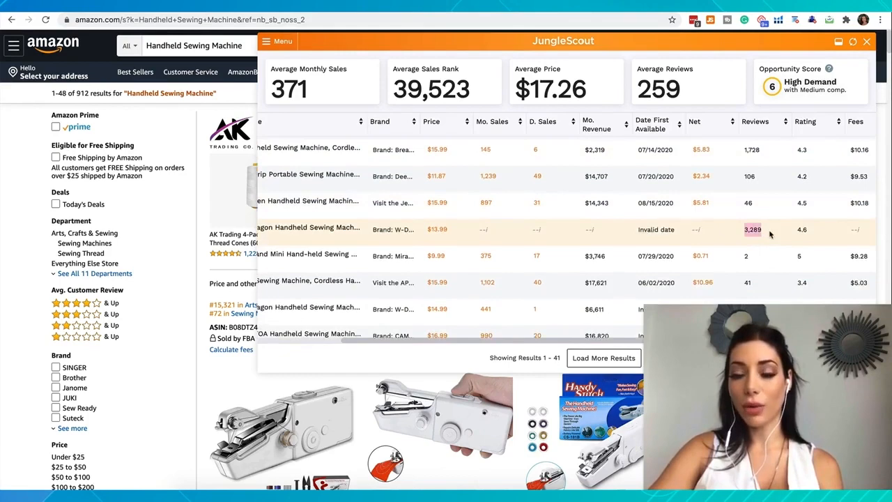
scroll(770, 234, up, 1)
drag(742, 187, 762, 187)
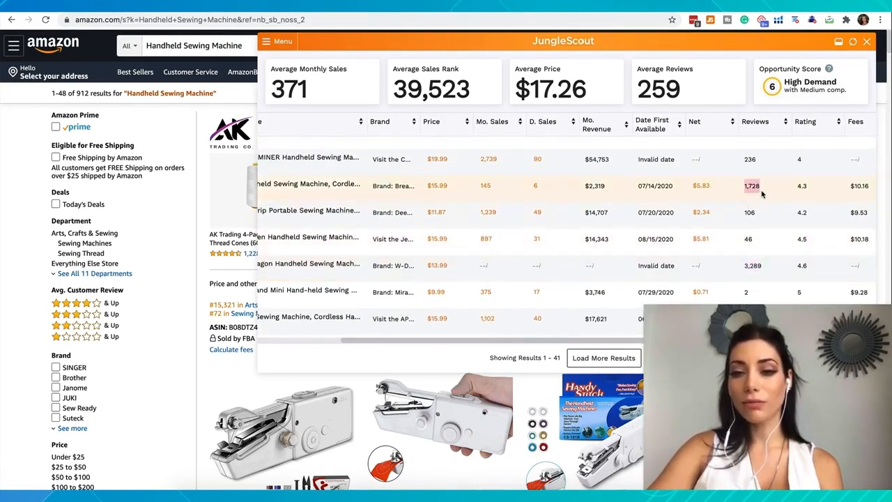
mouse_move(760, 239)
mouse_down()
mouse_move(743, 239)
mouse_move(757, 216)
mouse_move(744, 217)
mouse_up()
scroll(742, 217, down, 5)
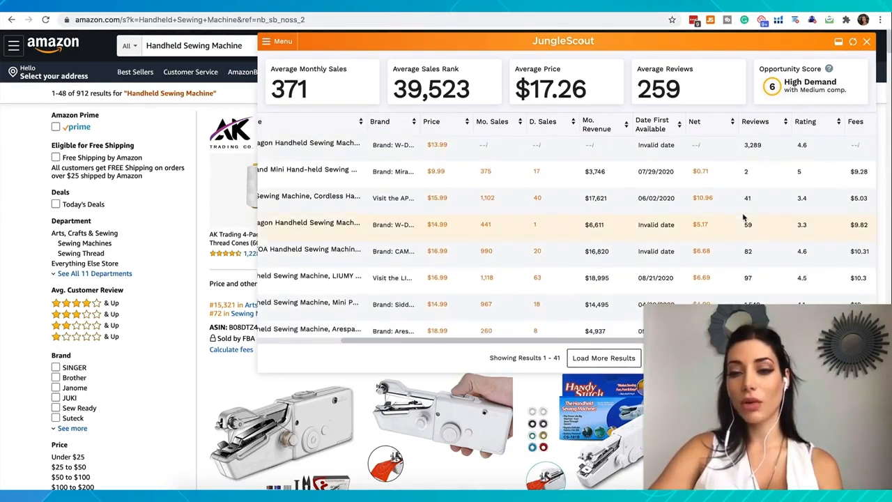
drag(755, 245, 743, 246)
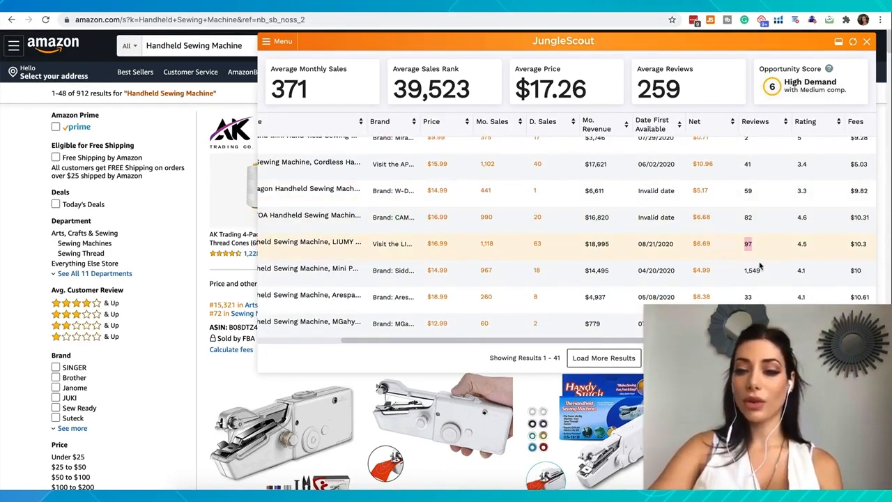
drag(762, 271, 742, 272)
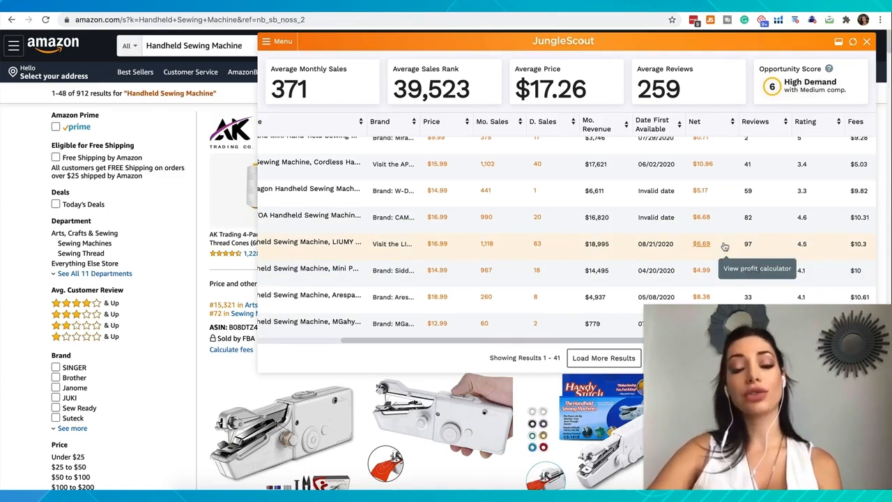
Step: Compare the review counts of the handheld sewing machines throughout the product table, looking for listings with few reviews
scroll(724, 245, up, 5)
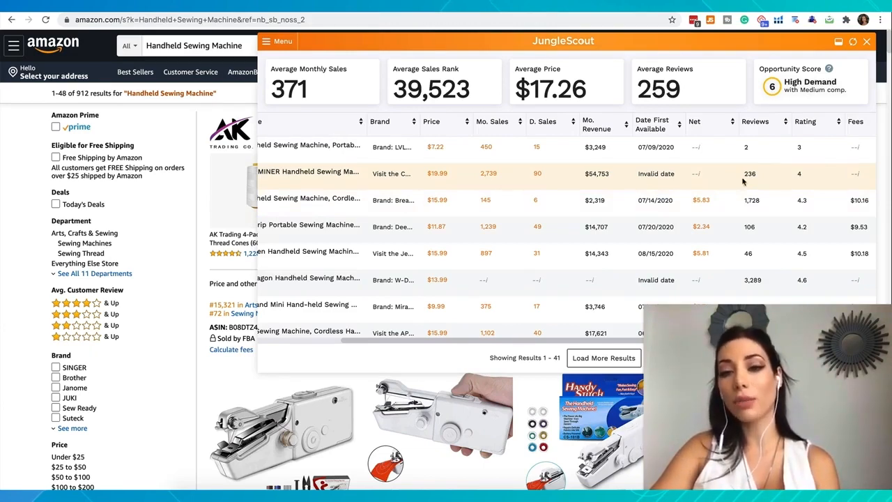
scroll(742, 181, down, 8)
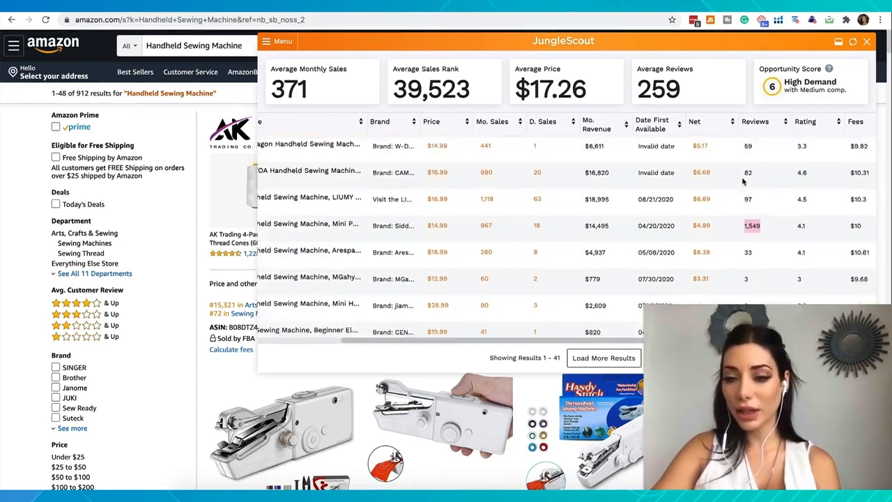
scroll(749, 222, down, 2)
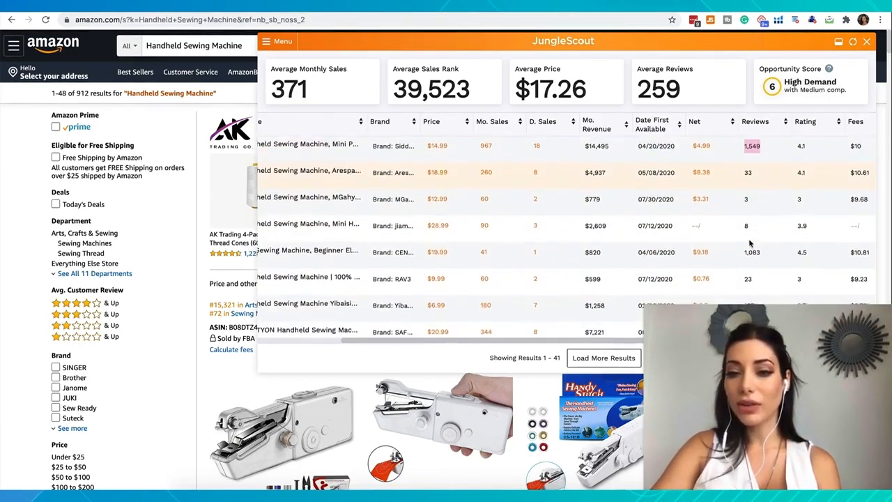
scroll(752, 225, down, 5)
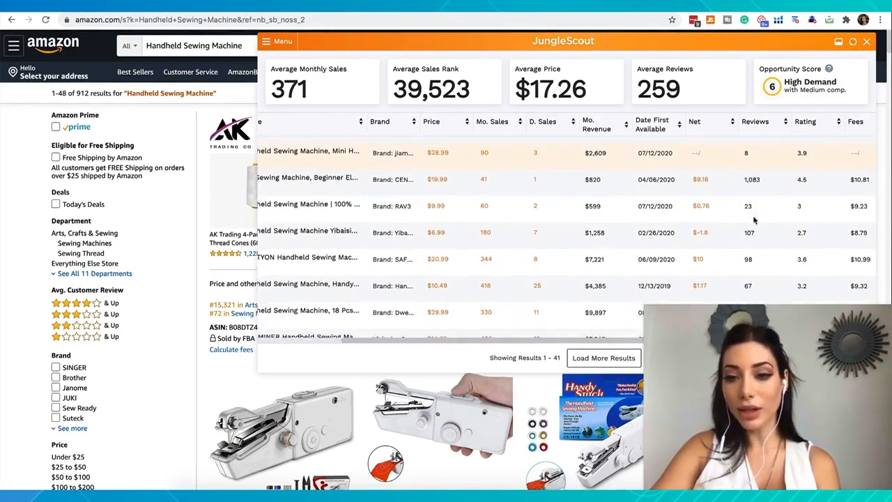
scroll(752, 220, down, 2)
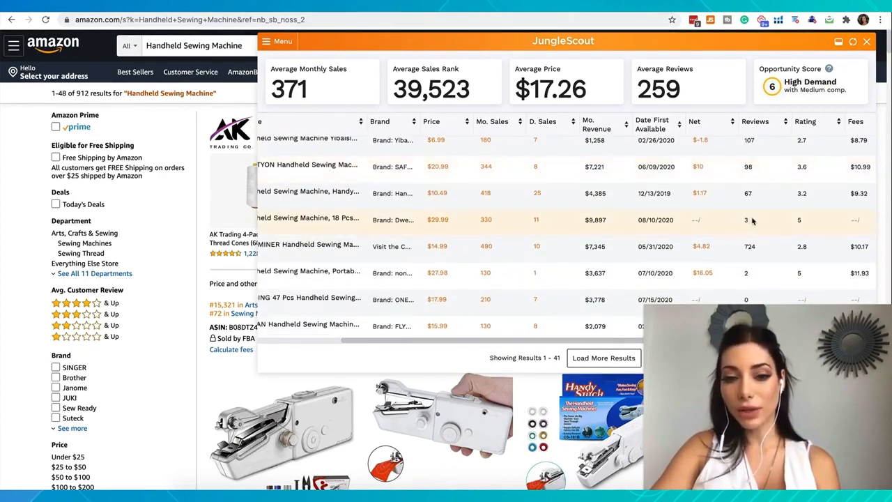
scroll(753, 220, down, 2)
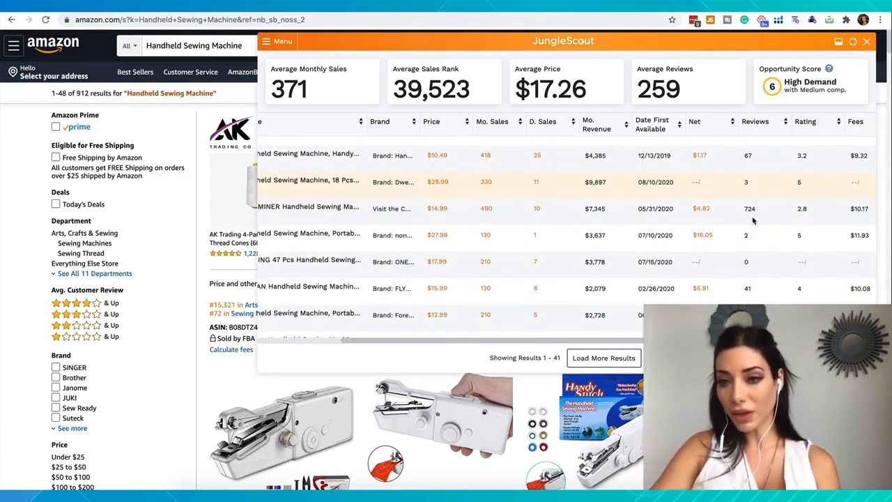
scroll(753, 220, down, 4)
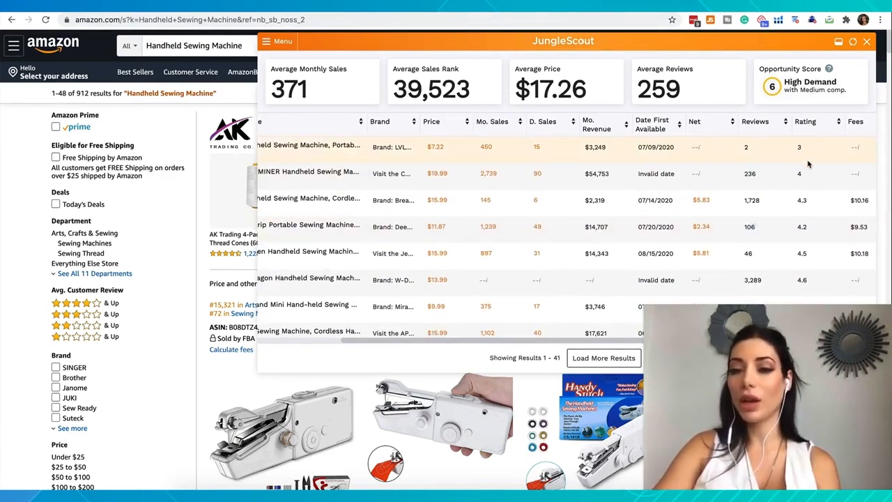
Step: Check the ratings of the handheld sewing machines down the product table
scroll(806, 185, down, 2)
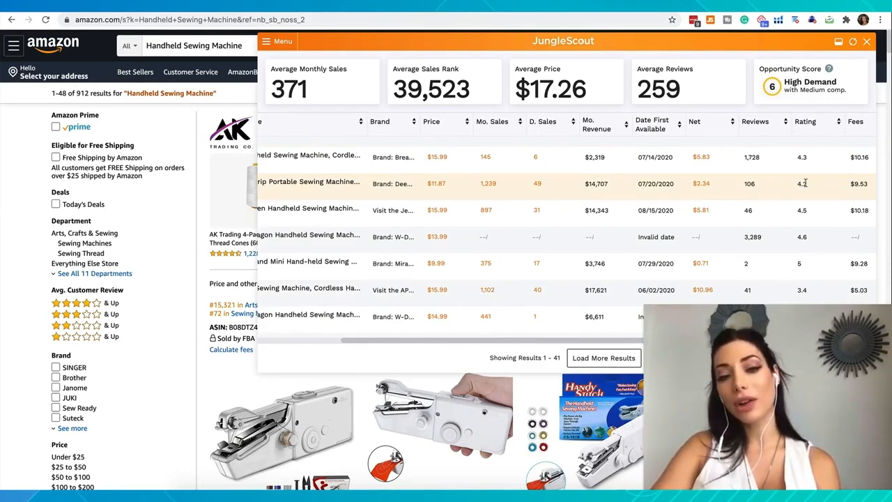
scroll(805, 183, down, 2)
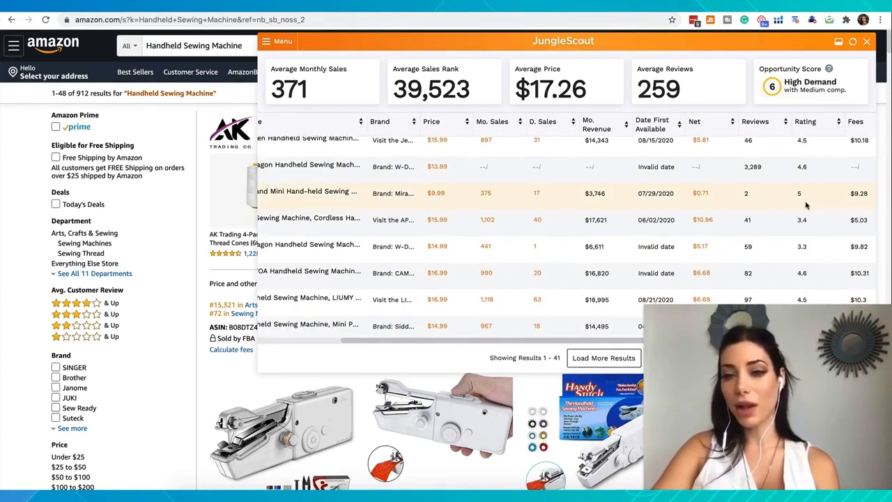
scroll(805, 209, down, 2)
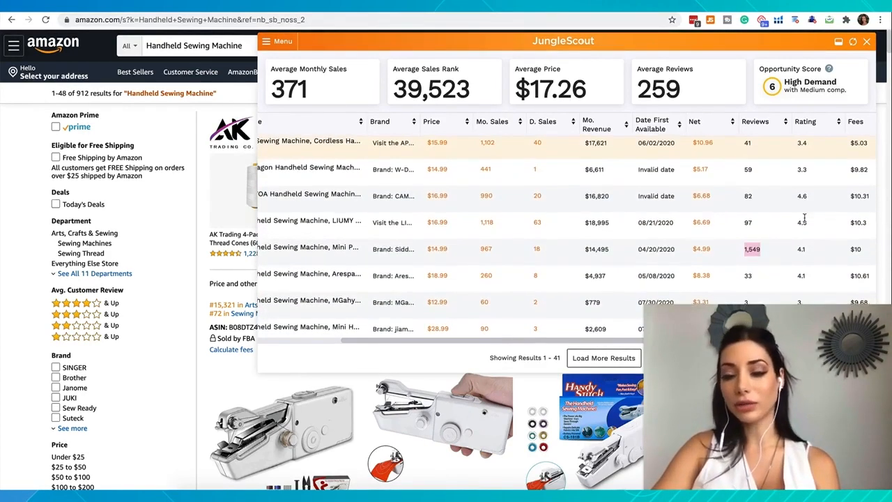
scroll(804, 218, down, 5)
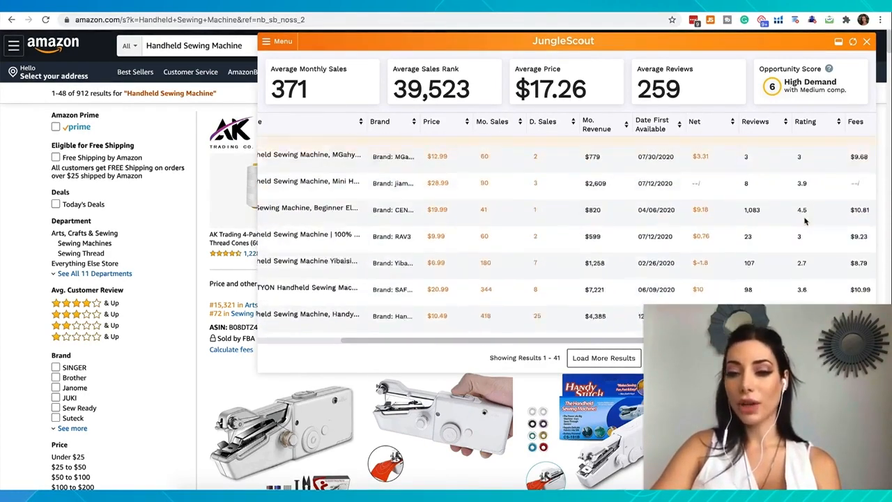
Step: Bring the product names back into view and preview the $15.99 cordless, Deertrip, Jeteven and $13.99 W-Dragon machines
scroll(619, 201, left, 5)
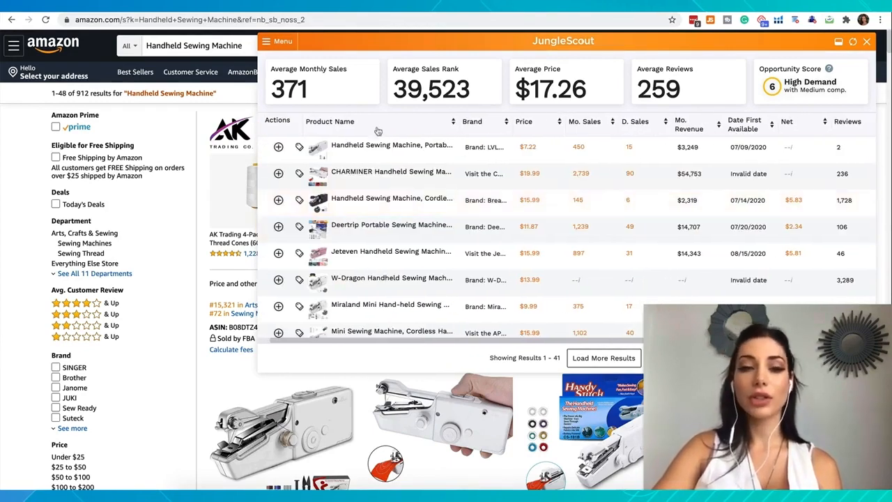
mouse_move(361, 162)
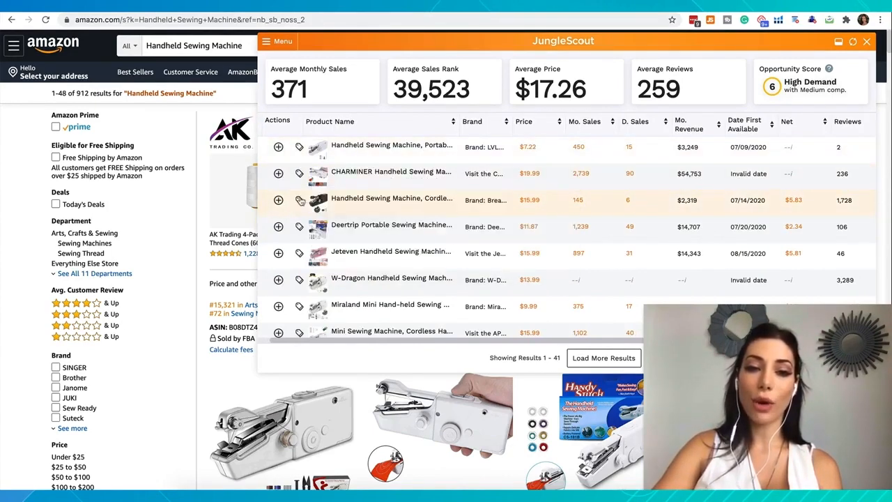
mouse_move(333, 203)
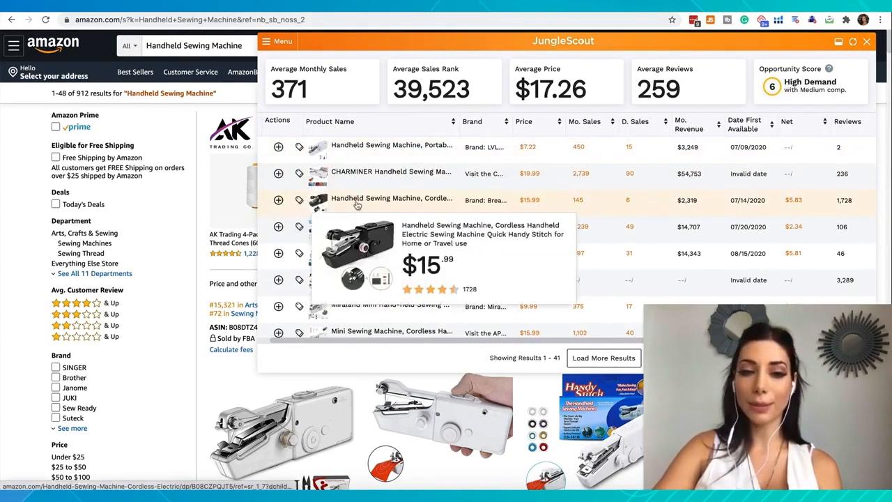
mouse_move(339, 237)
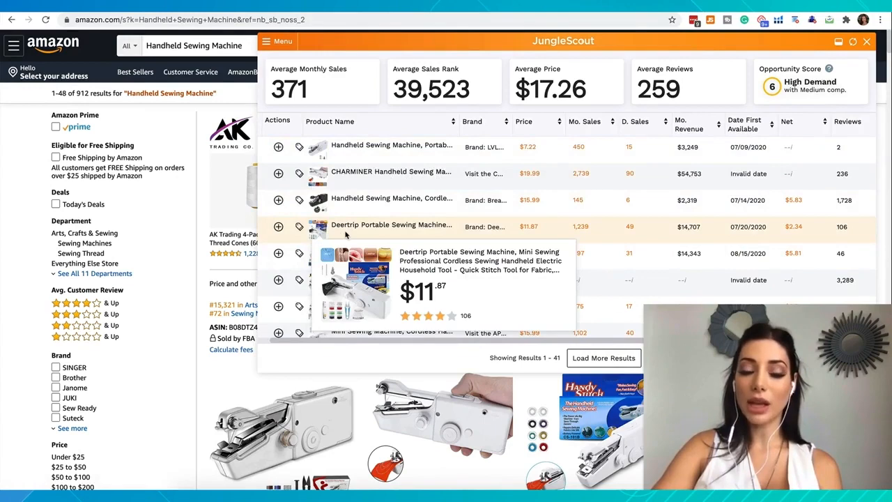
mouse_move(342, 262)
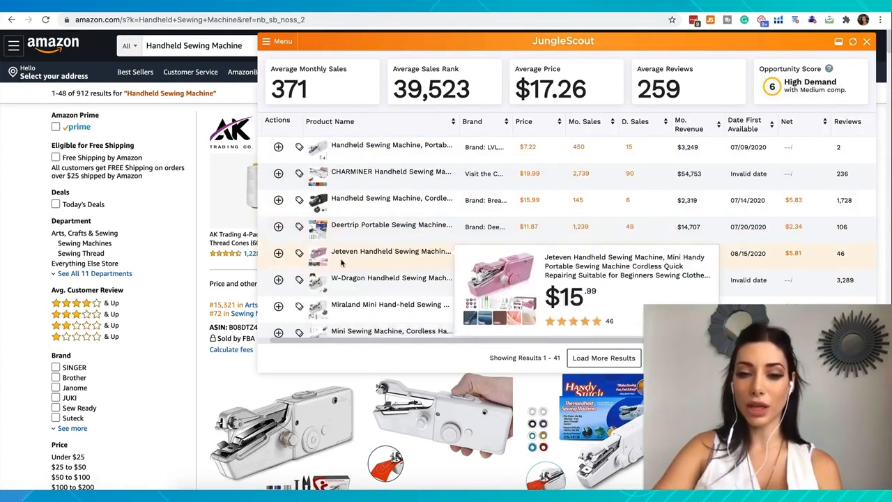
mouse_move(348, 286)
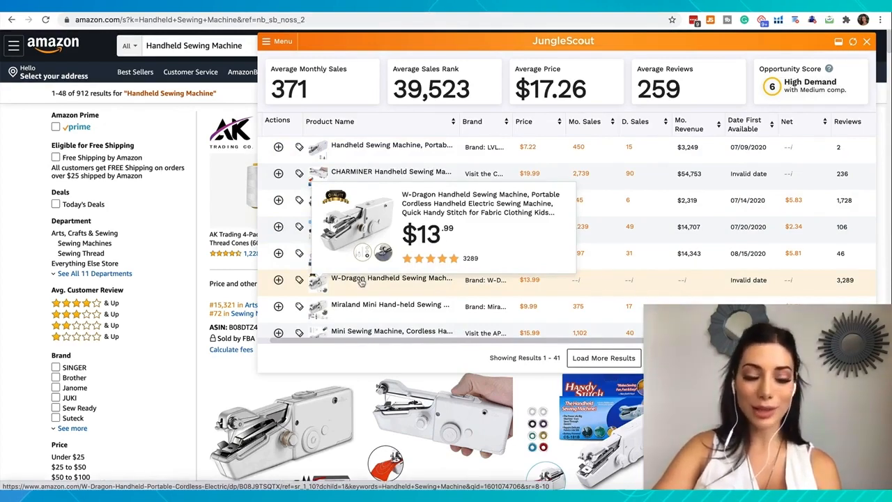
Step: Open the product page of the $13.99 W-Dragon machine and copy the brand name W-Dragon from its title
click(361, 279)
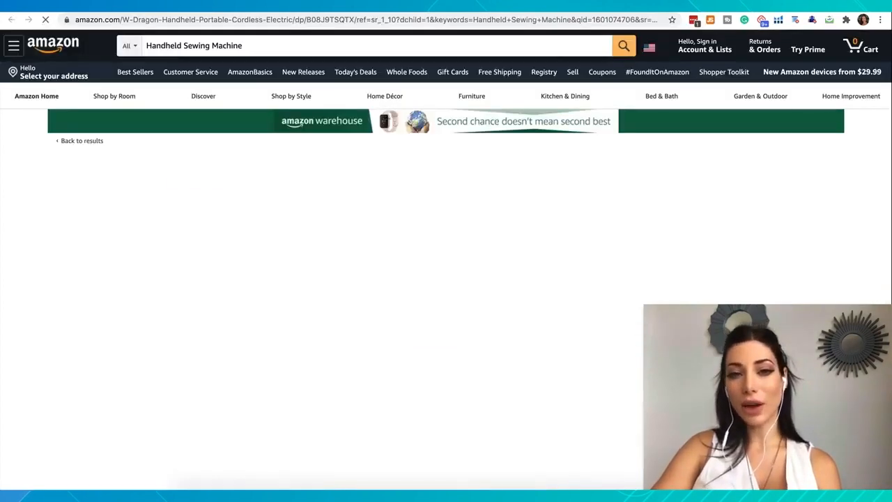
drag(456, 164, 506, 164)
key(super+c)
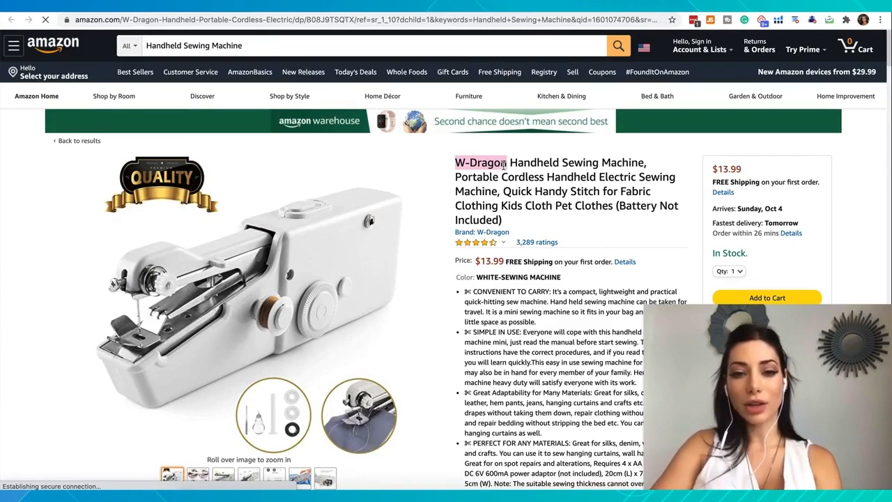
Step: Open Amazon's results for the W-Dragon brand and look through the products listed under it
click(475, 236)
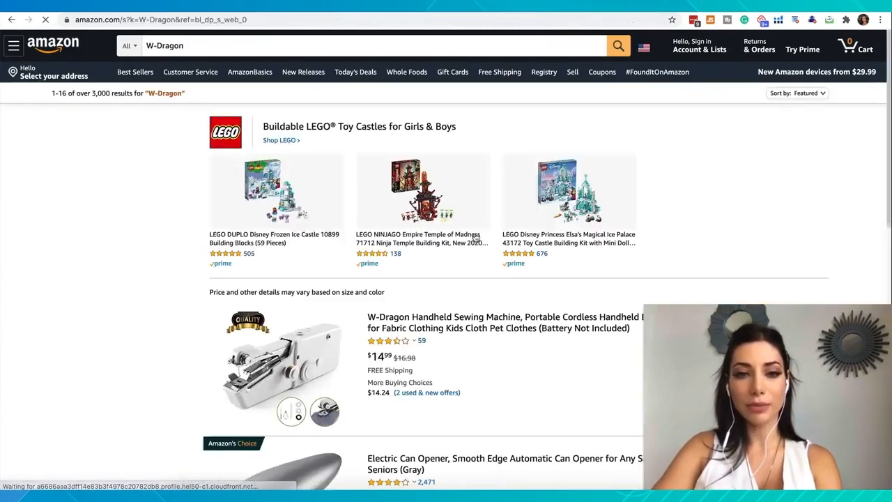
scroll(338, 370, down, 5)
scroll(337, 370, down, 10)
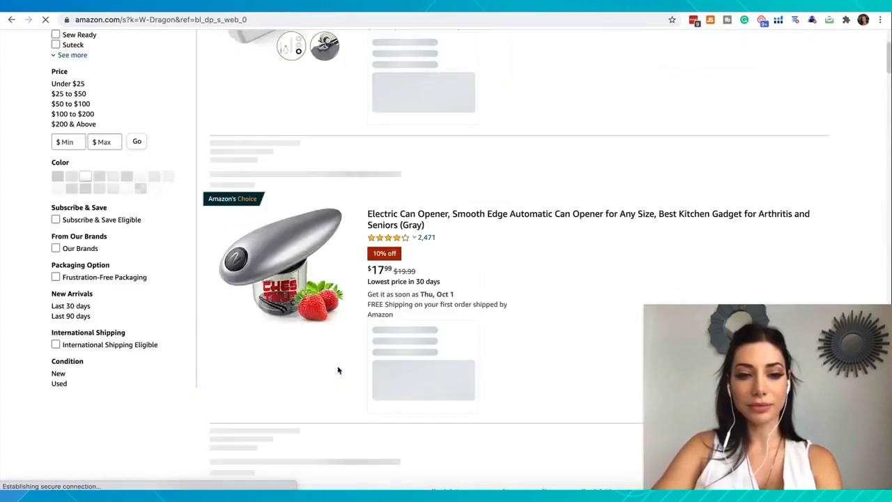
scroll(338, 370, down, 10)
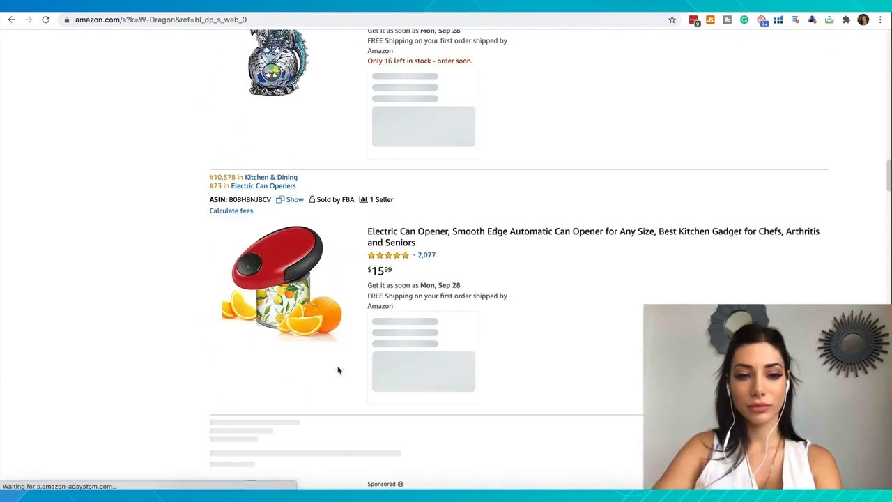
scroll(338, 370, up, 20)
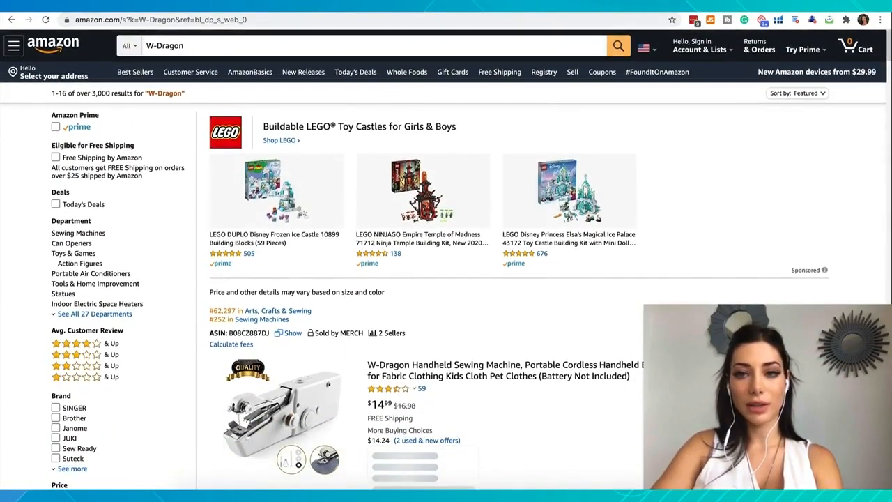
Step: Search Google for W-Dragon in a new tab and look over the results for the brand
key(super+t)
key(super+v)
key(Return)
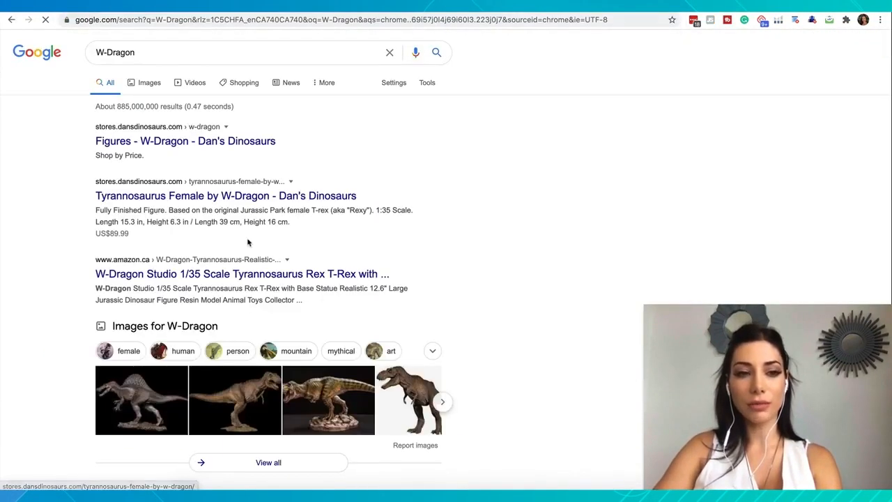
scroll(247, 242, down, 10)
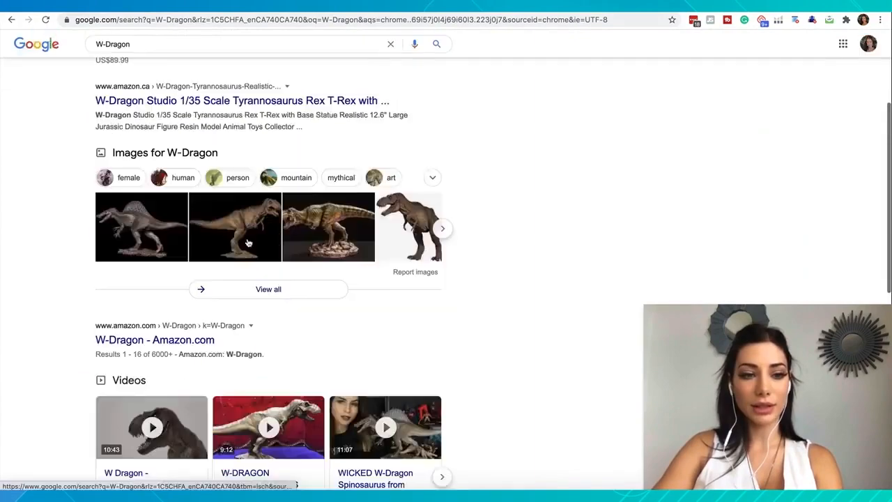
scroll(247, 241, up, 10)
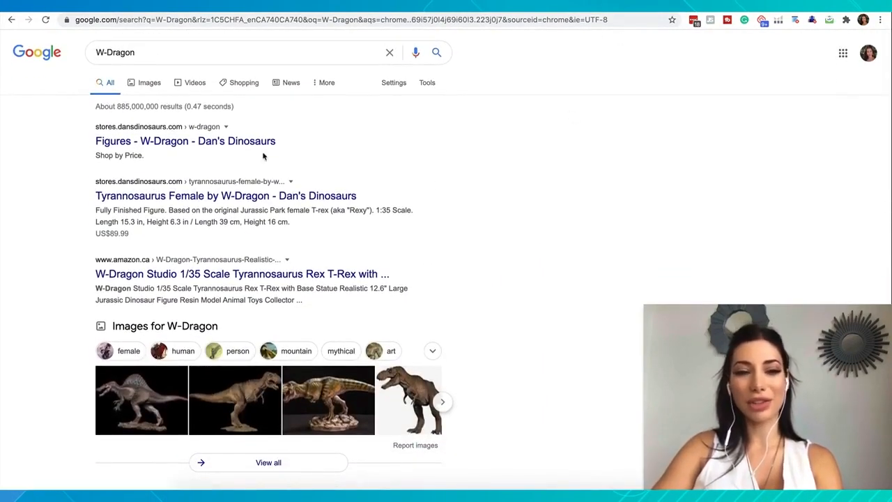
Step: Return to the Jungle Scout table for Handheld Sewing Machine and look further through the product list
click(449, 5)
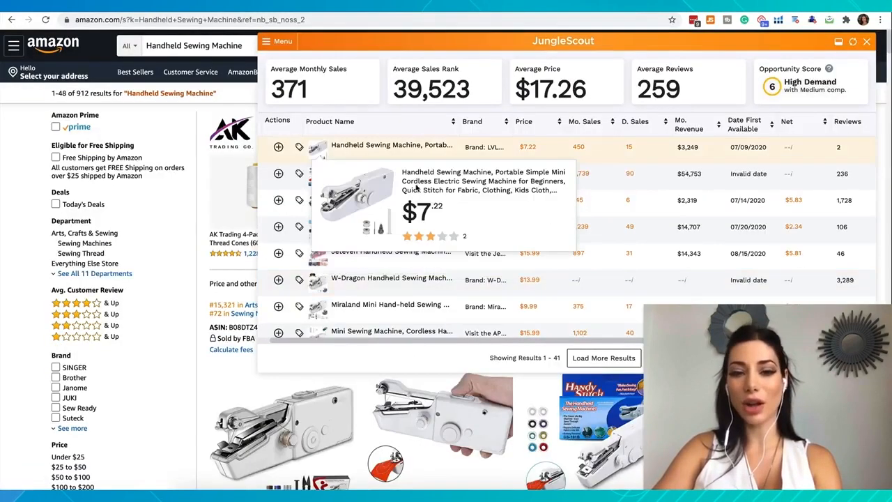
scroll(386, 271, down, 4)
scroll(385, 271, down, 3)
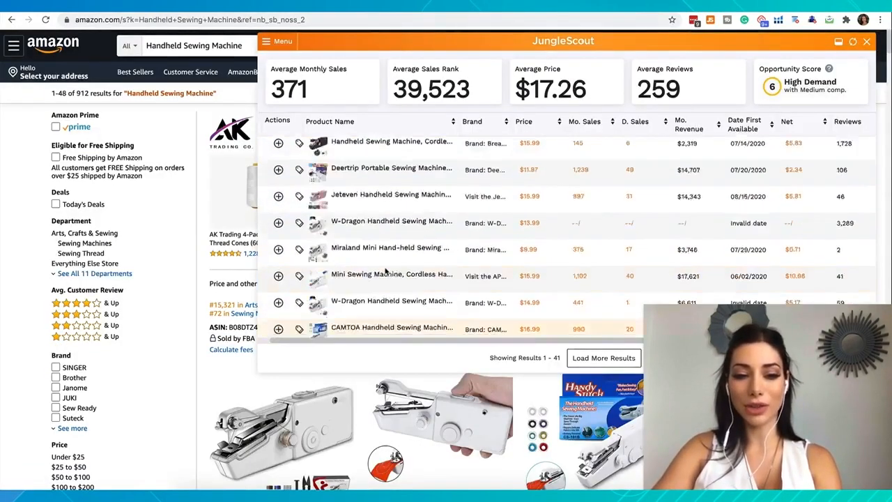
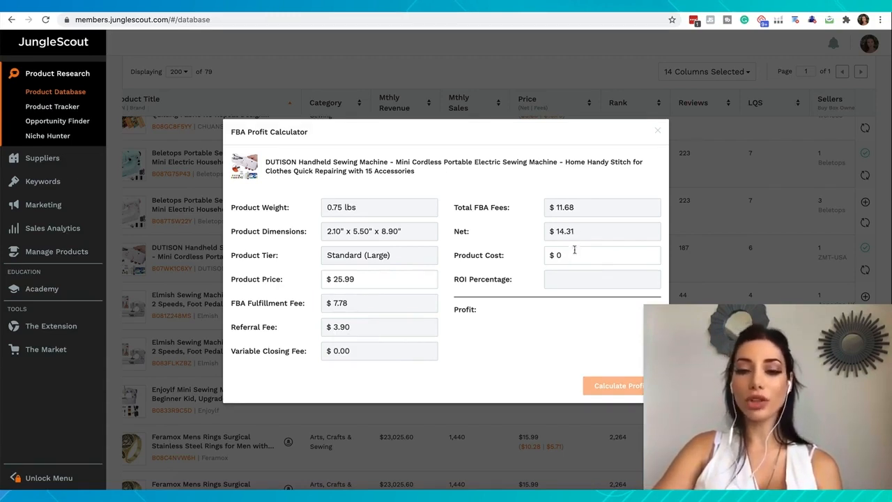
Step: Select the product cost in the DUTISON machine's FBA Profit Calculator and copy "Handheld Sewing Machine" from the product title
click(567, 255)
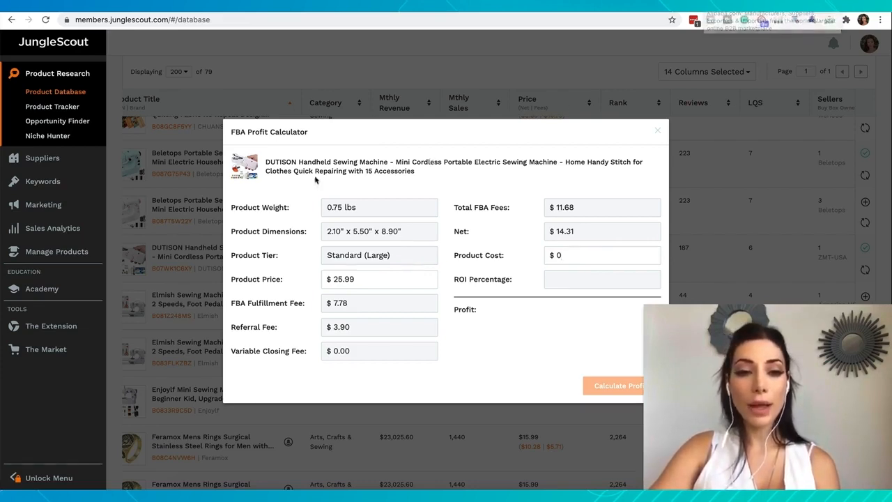
drag(298, 161, 388, 162)
key(ctrl+c)
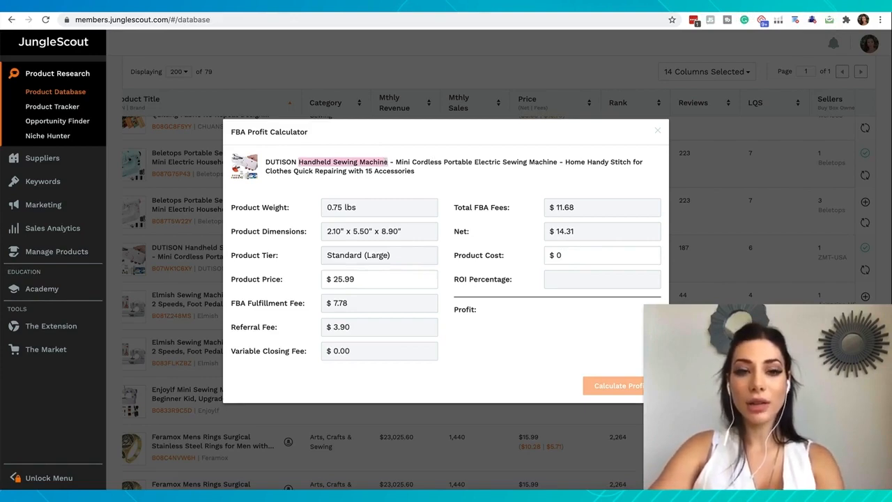
Step: Search Alibaba for "Handheld Sewing Machine" and look through the supplier listings for a model like the DUTISON machine
key(ctrl+Tab)
click(354, 85)
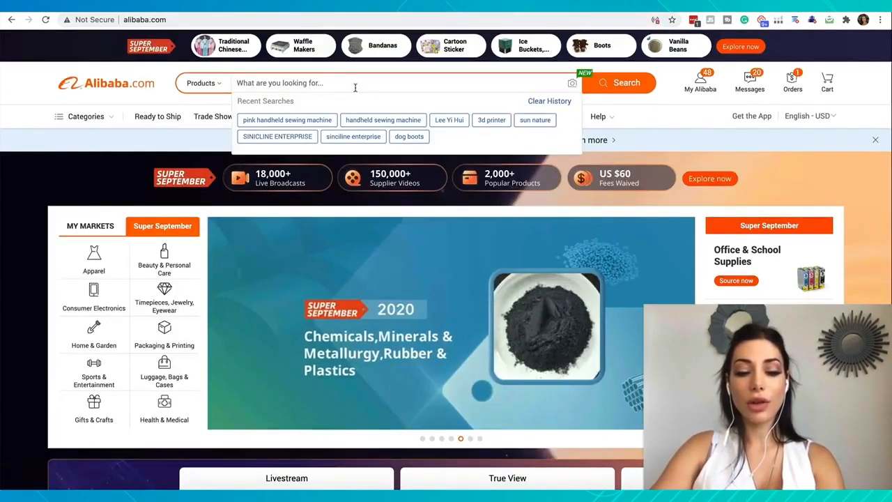
key(ctrl+v)
key(Return)
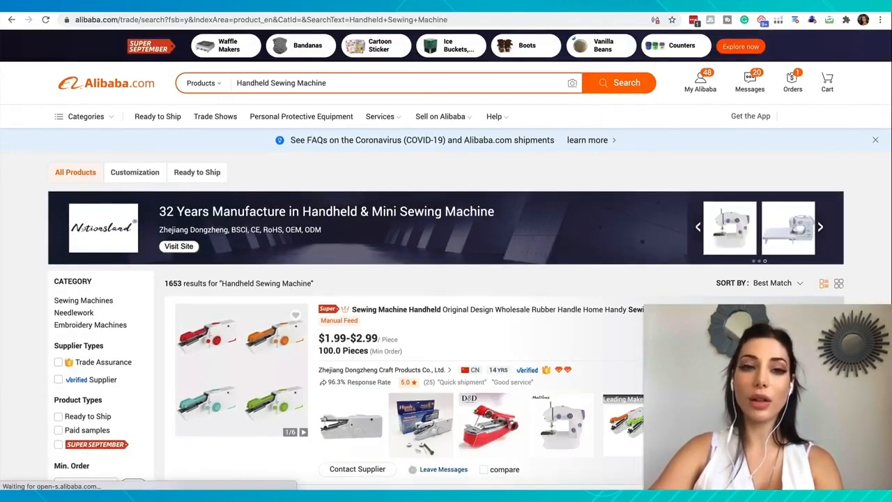
scroll(312, 255, down, 5)
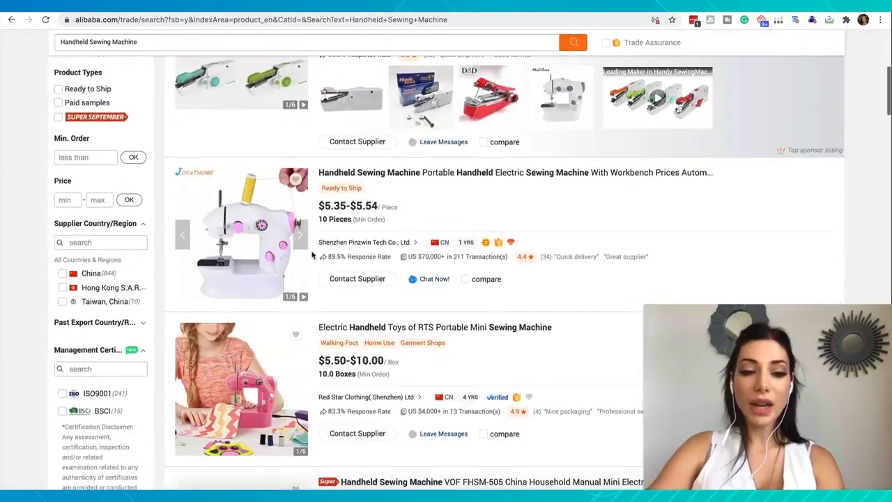
scroll(312, 255, down, 8)
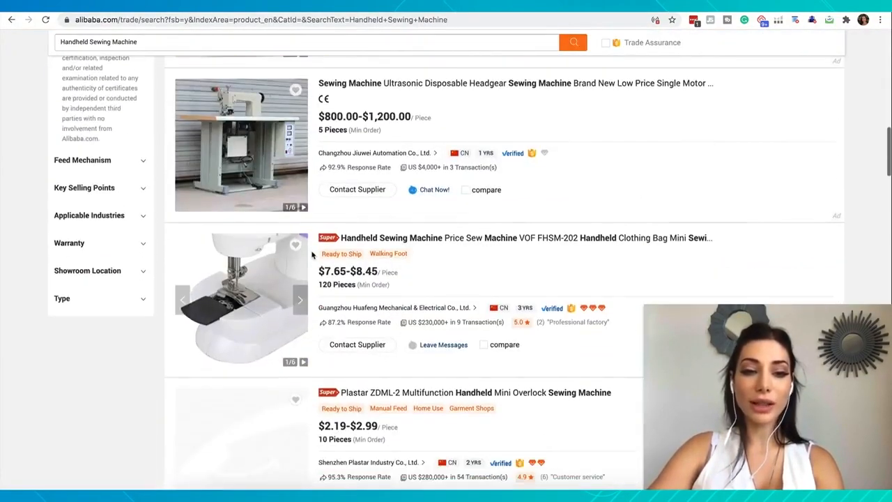
scroll(312, 255, down, 4)
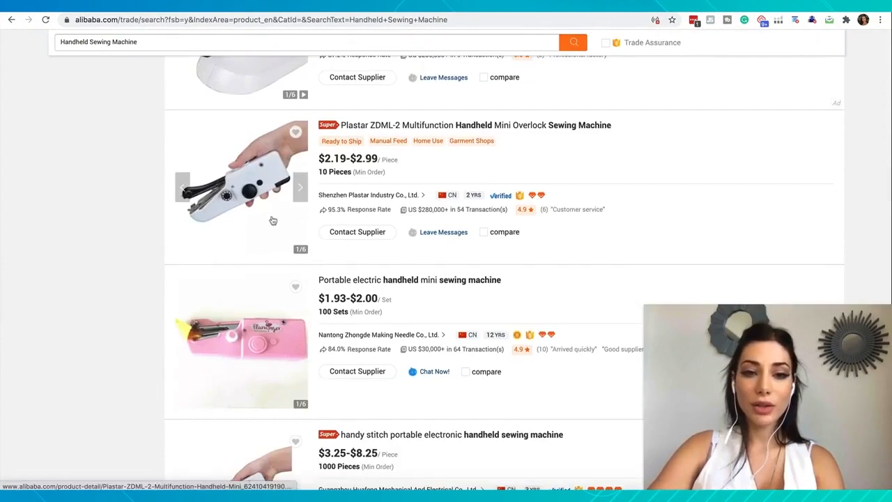
scroll(255, 183, down, 2)
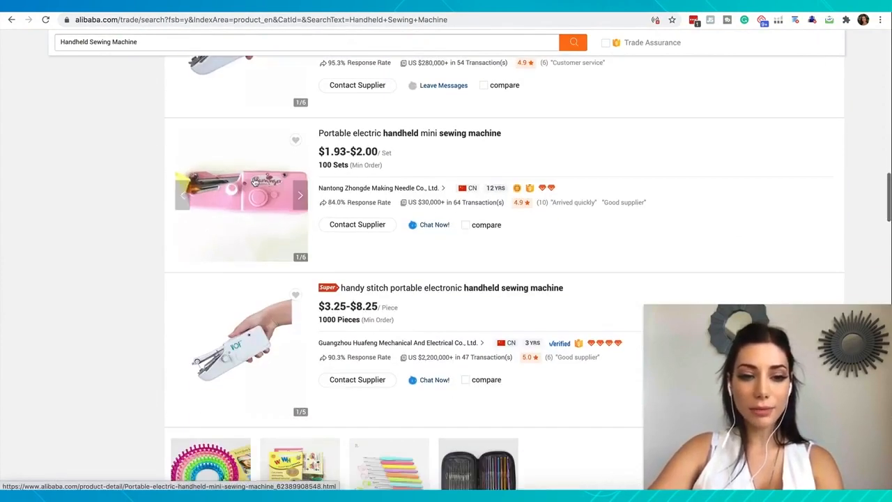
scroll(255, 182, down, 4)
scroll(255, 119, down, 6)
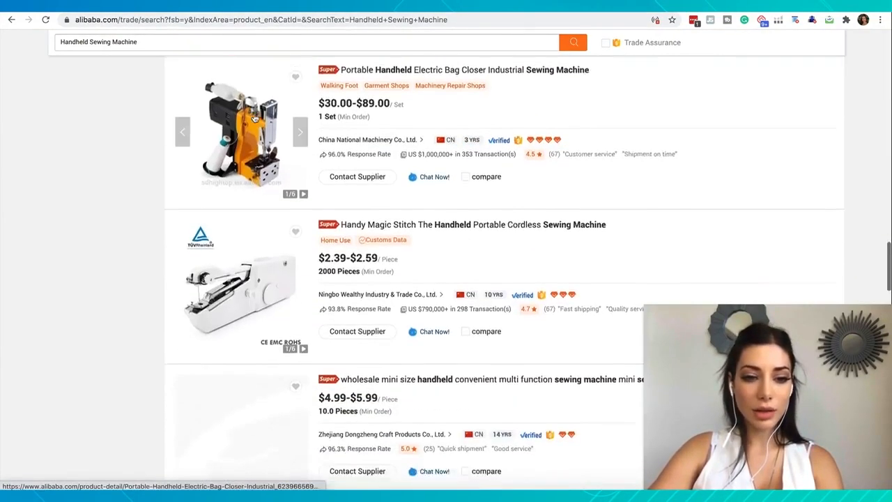
scroll(255, 118, down, 1)
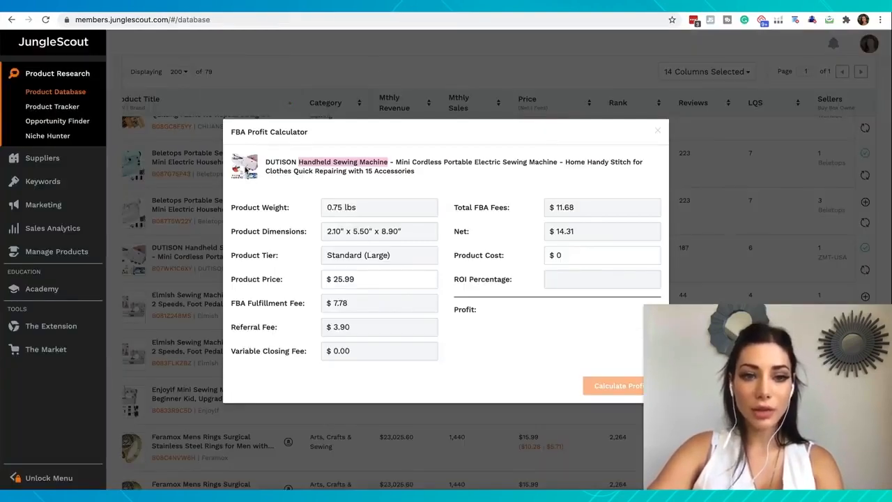
Step: Close the FBA Profit Calculator, open the DUTISON machine's Amazon listing from the Jungle Scout table and view its product images
click(426, 114)
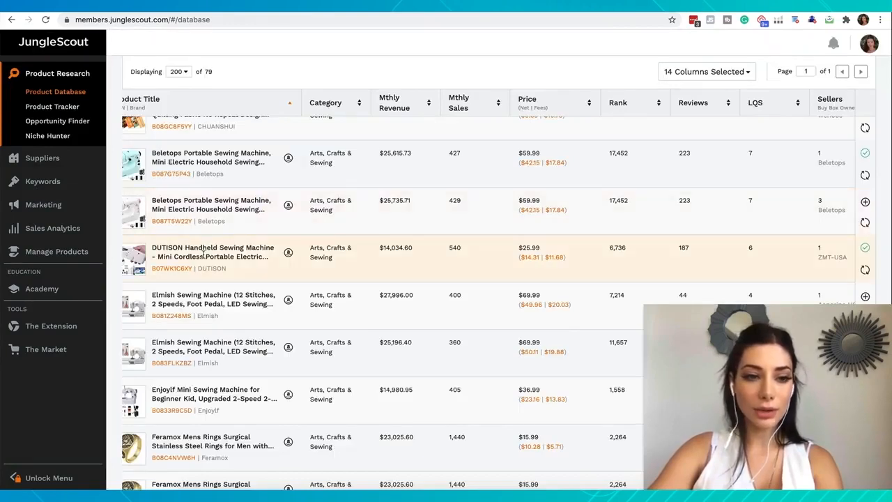
click(288, 252)
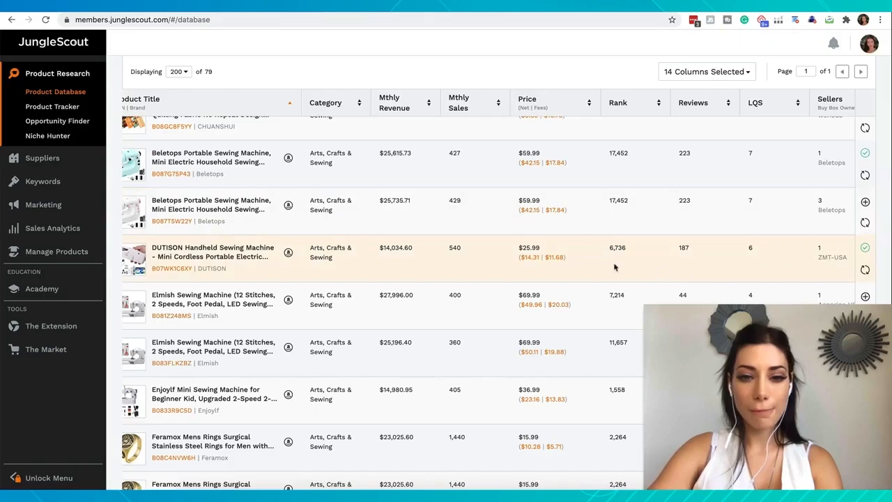
click(530, 257)
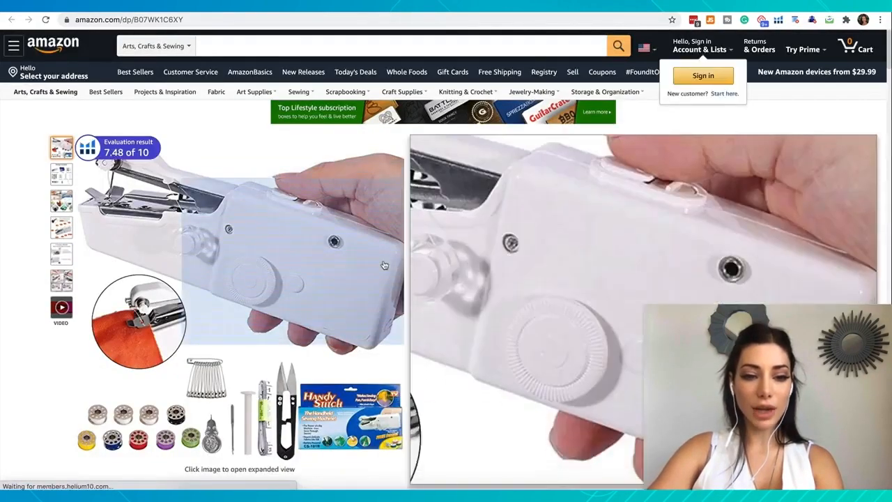
mouse_move(66, 176)
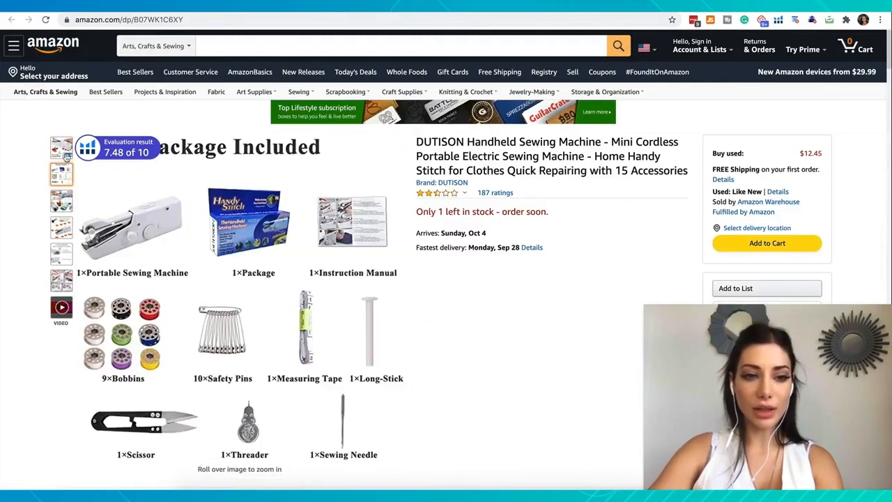
mouse_move(65, 153)
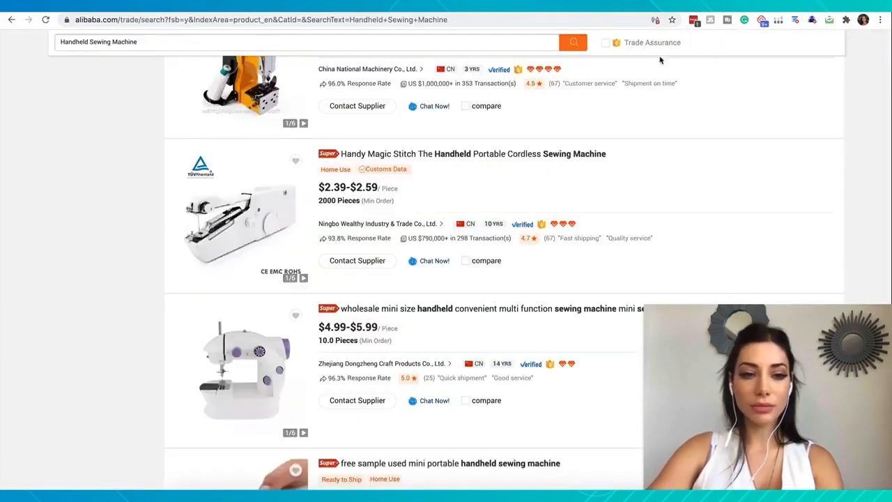
Step: Return to the Alibaba results and open the "Handy Magic Stitch The Handheld Portable Cordless Sewing Machine" listing
scroll(289, 337, up, 5)
scroll(290, 337, down, 2)
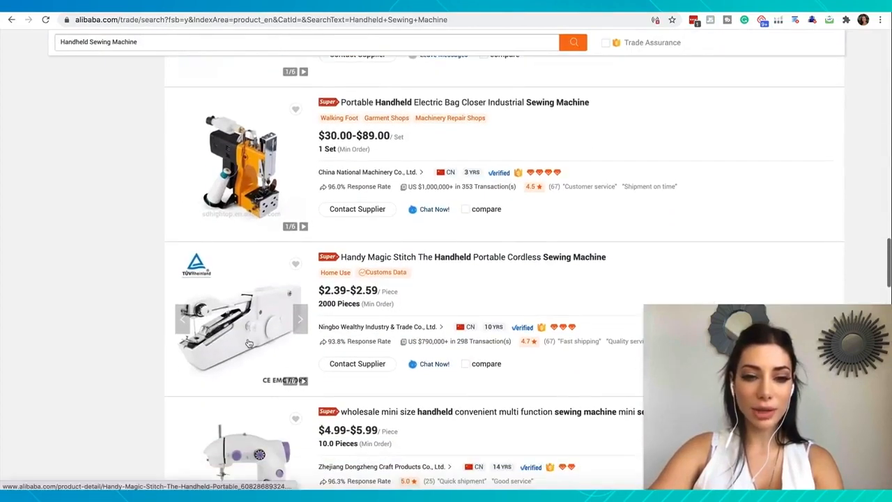
scroll(391, 282, up, 3)
scroll(395, 278, down, 2)
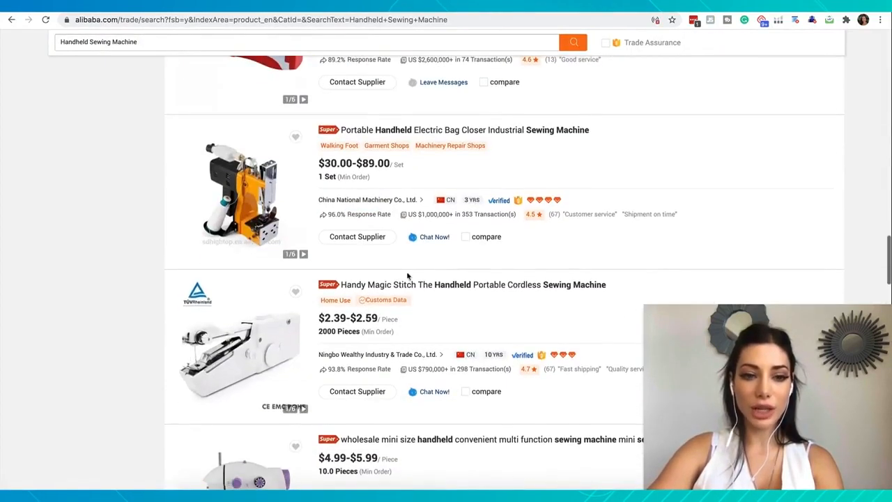
click(428, 284)
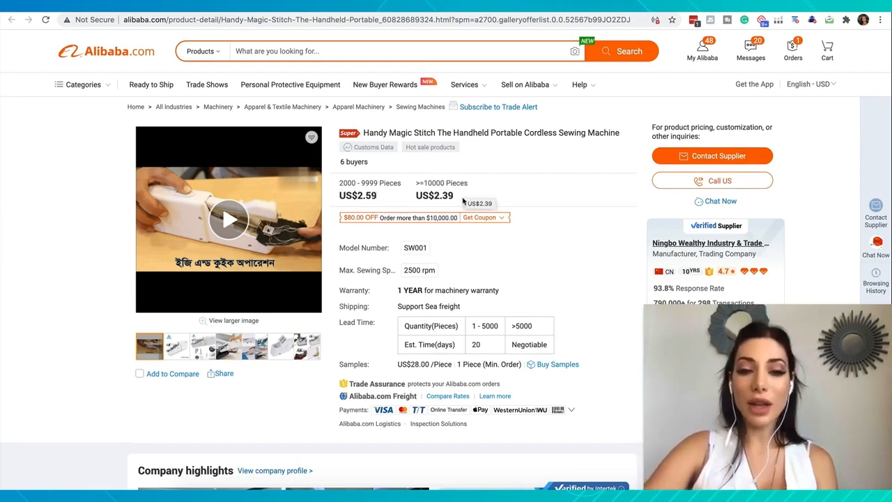
Step: Use Alibaba's unit price for 10000 or more pieces, 2.39, as the product cost in DUTISON's FBA Profit Calculator and calculate the profit
drag(455, 197, 435, 199)
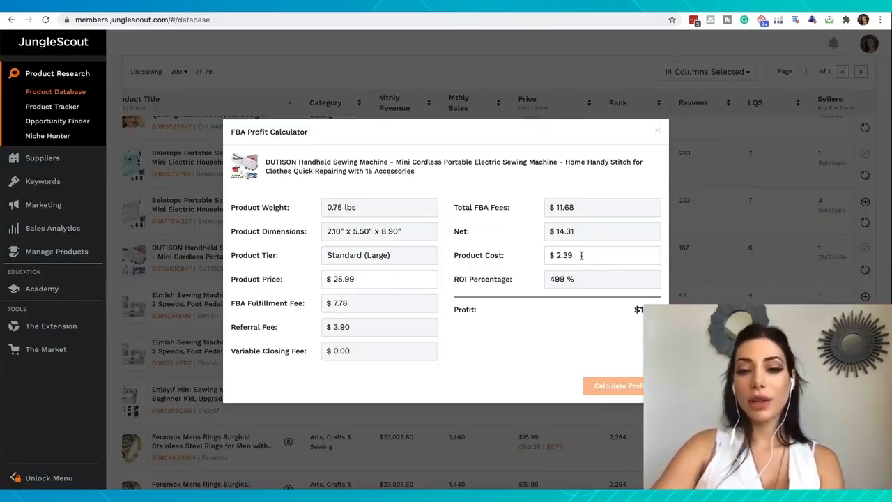
drag(590, 255, 548, 257)
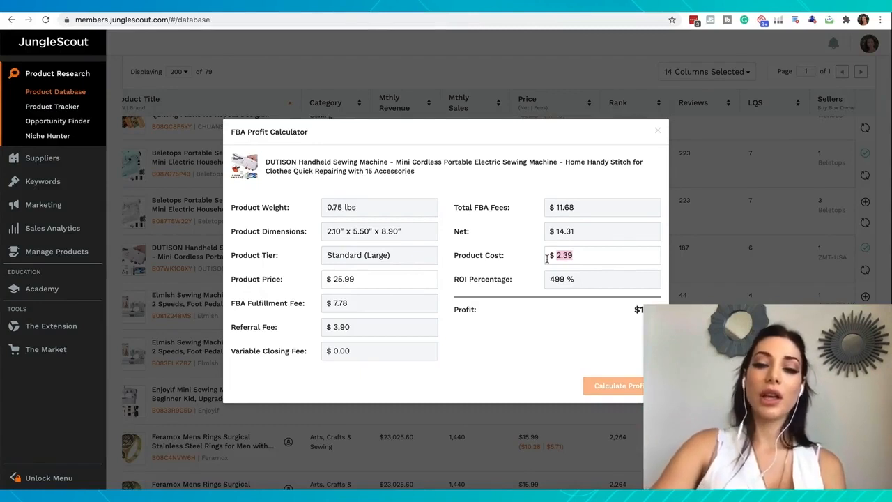
click(525, 303)
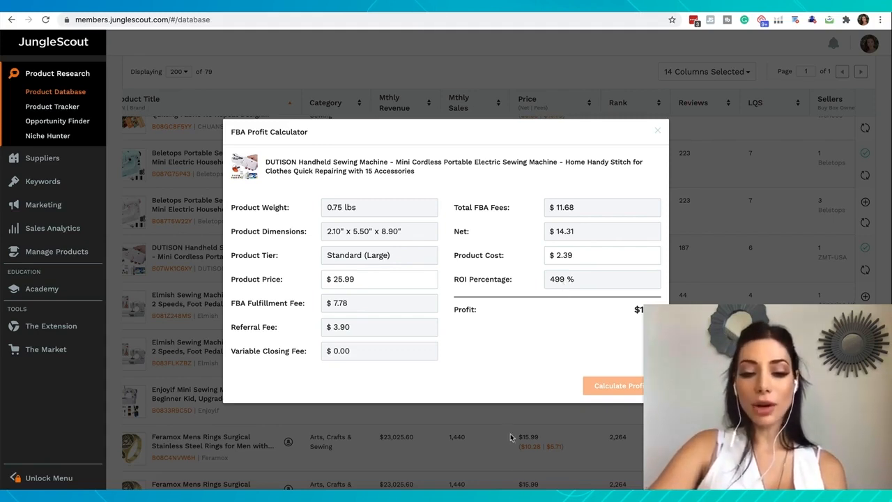
Step: Open the desktop calculator and divide the profit of 11.92 by the selling price of 25.99
click(517, 493)
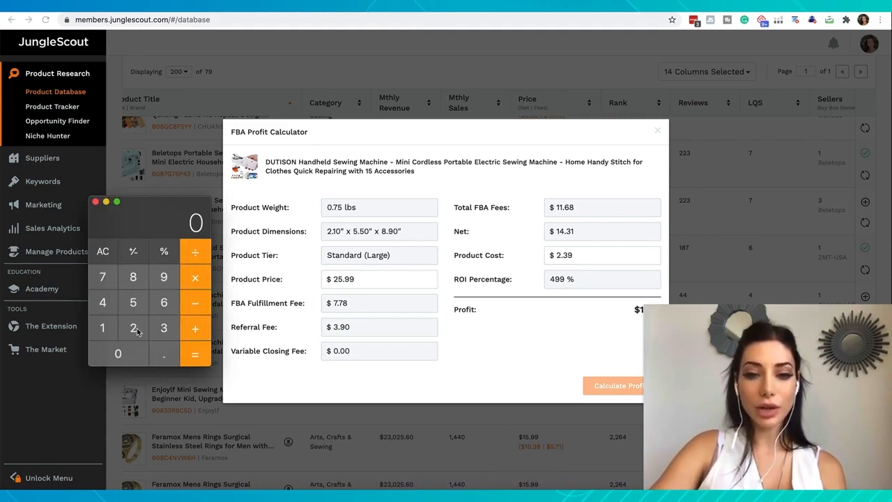
double_click(108, 330)
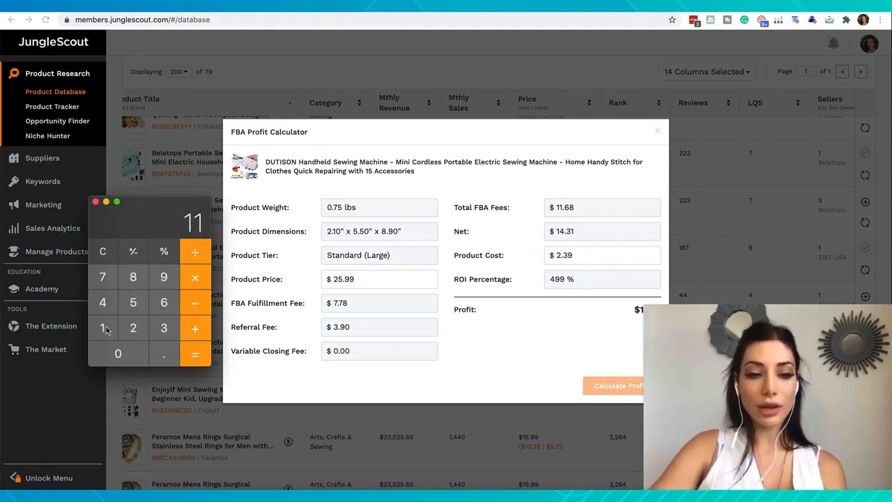
click(165, 362)
click(161, 283)
click(139, 326)
click(195, 251)
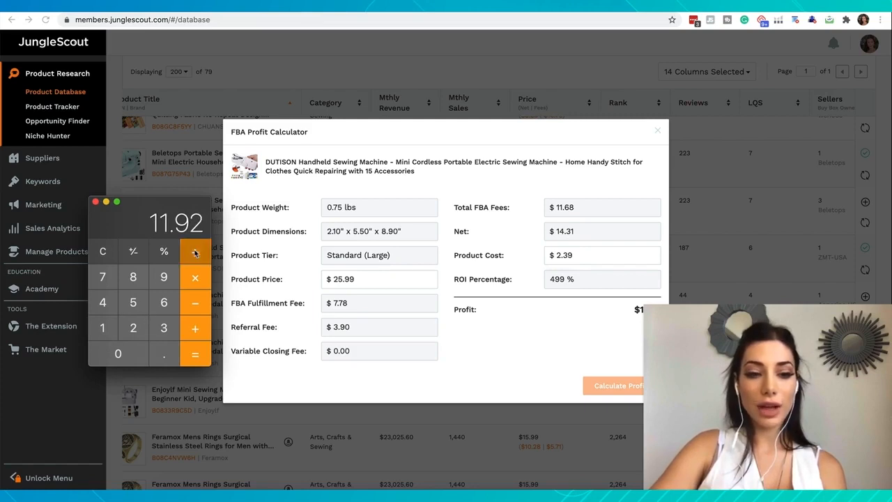
click(134, 327)
click(133, 301)
click(162, 353)
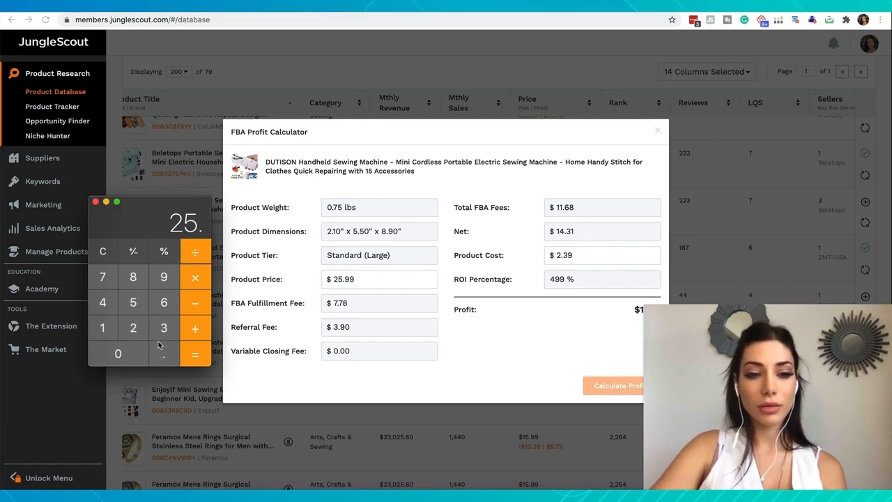
click(162, 277)
click(162, 277)
click(195, 353)
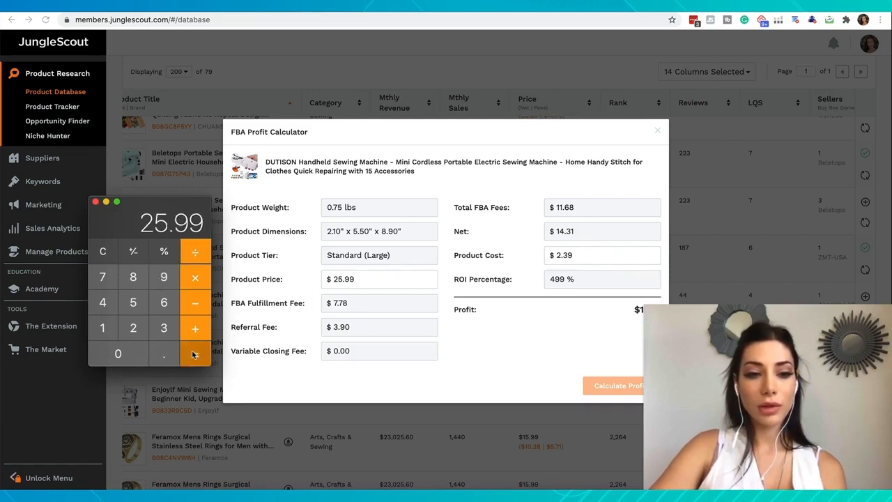
Step: Multiply the quotient by 100 to express the profit margin as a percentage, and close the calculator
click(197, 278)
click(108, 328)
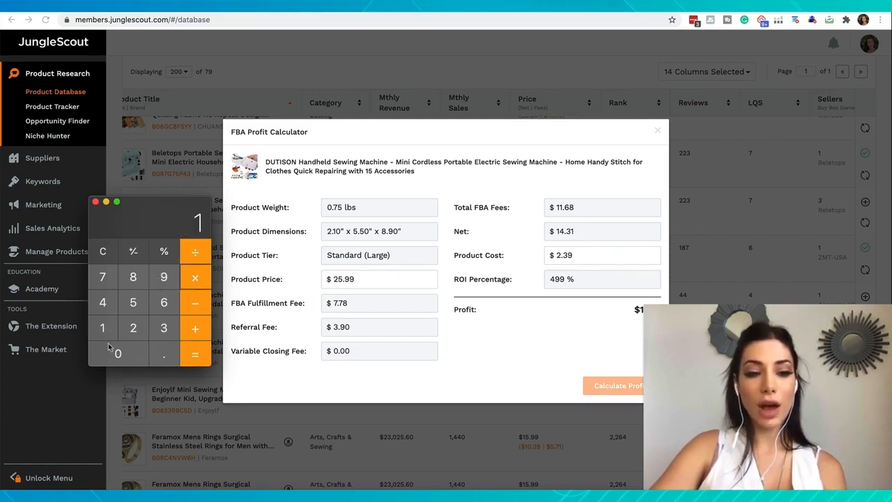
click(110, 348)
click(110, 348)
click(195, 354)
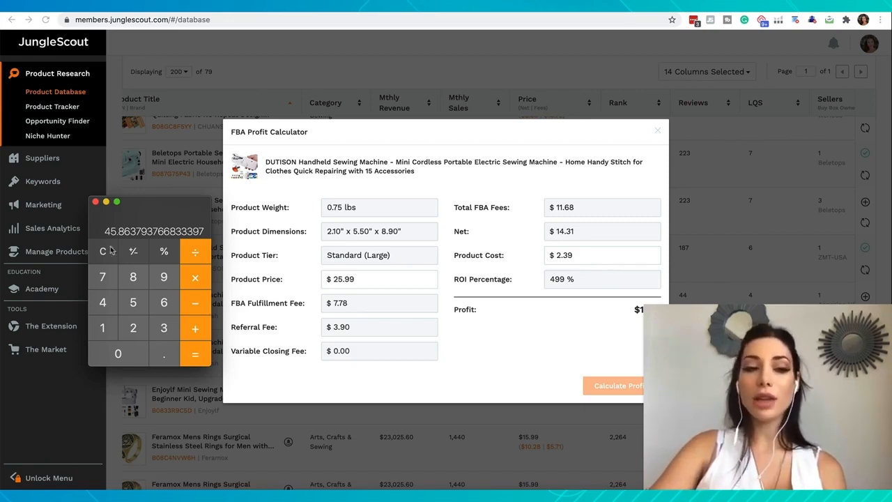
click(96, 203)
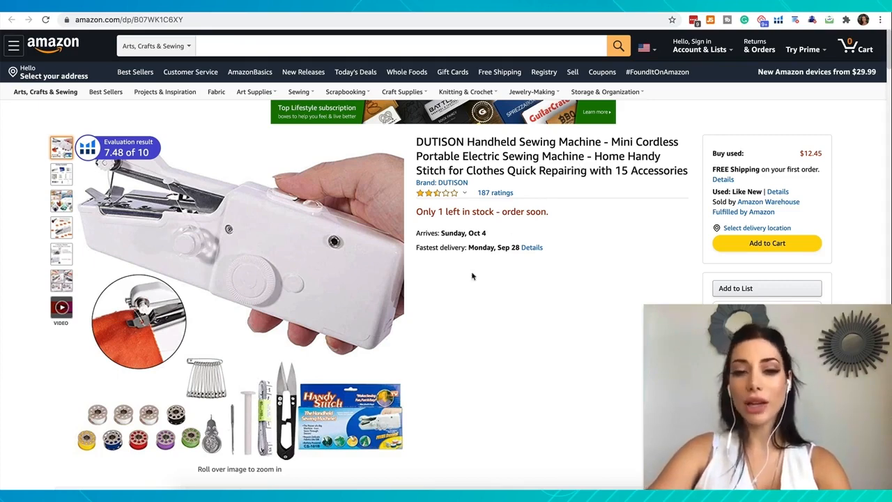
Step: Open the customer reviews on DUTISON's Amazon listing, show only the 1-star ones and read through the complaints
mouse_move(491, 199)
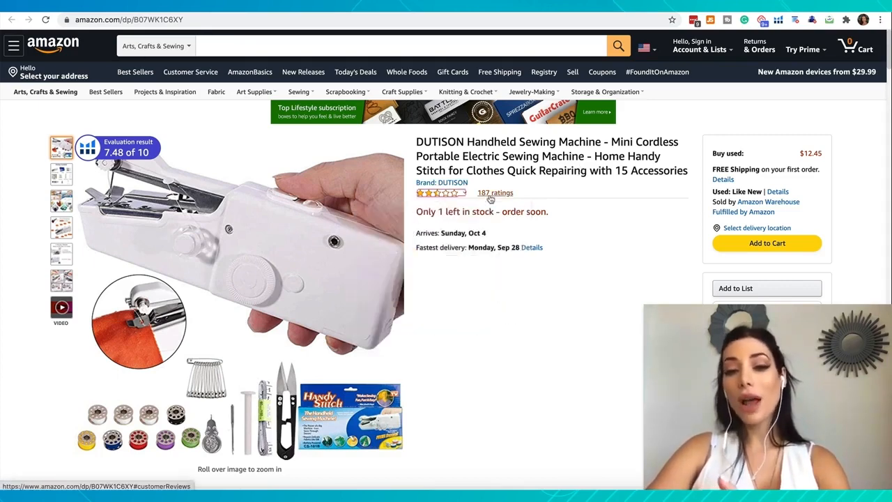
click(492, 195)
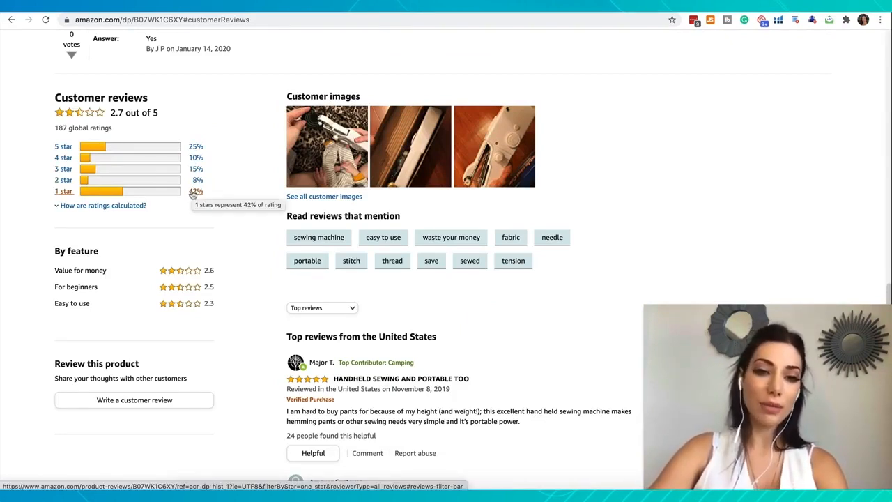
click(193, 194)
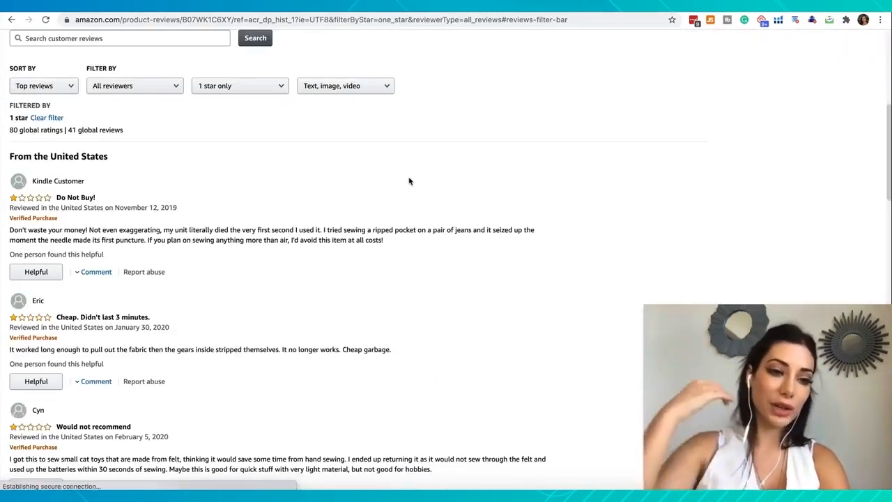
scroll(142, 189, down, 1)
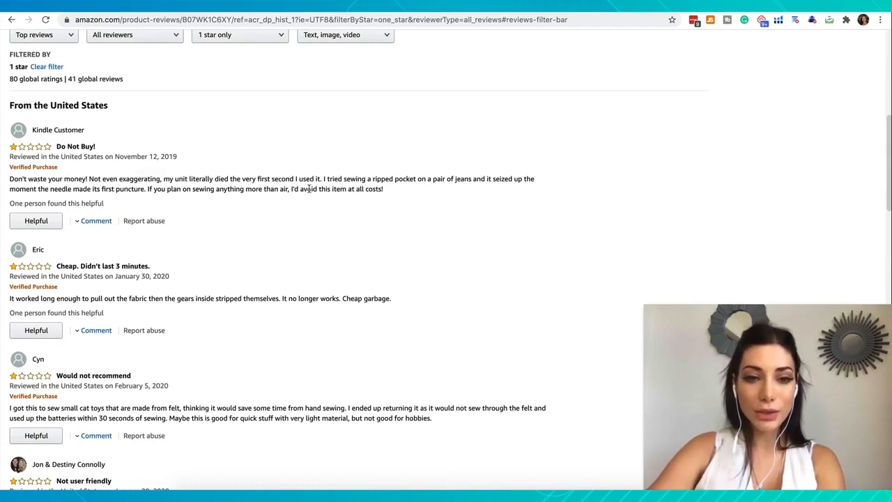
scroll(309, 188, down, 2)
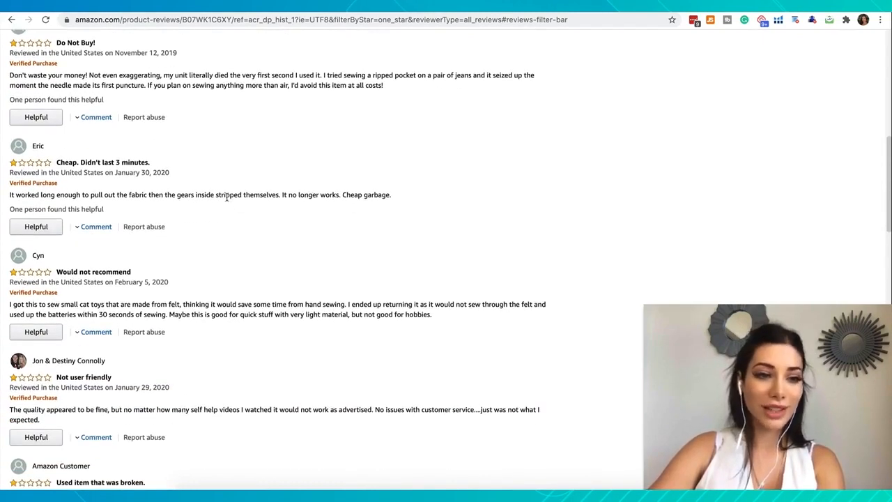
scroll(225, 197, down, 1)
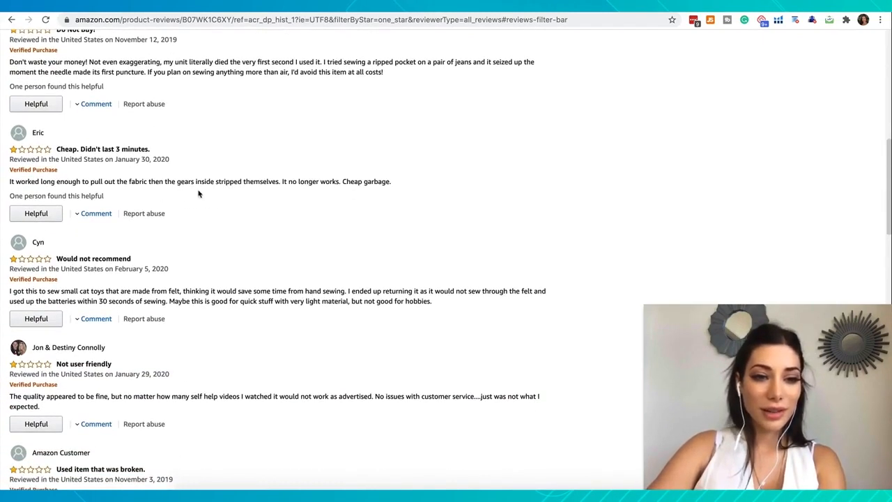
scroll(264, 183, down, 1)
scroll(265, 183, down, 1)
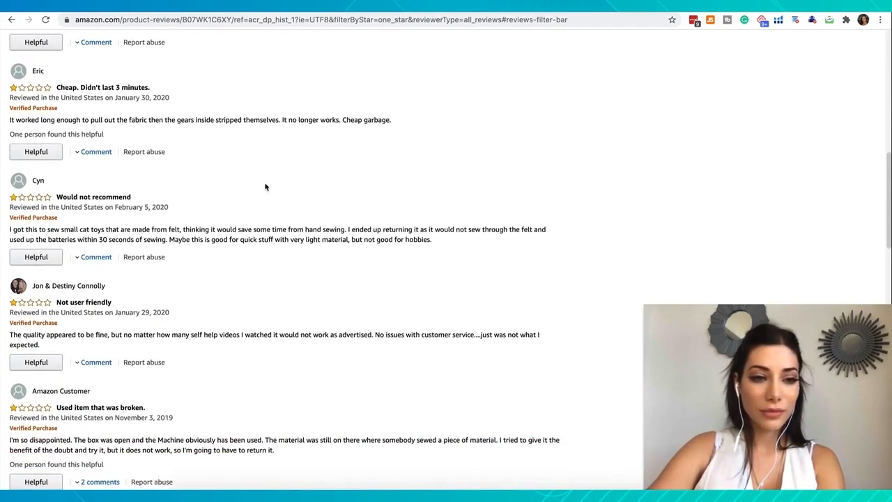
scroll(203, 239, down, 1)
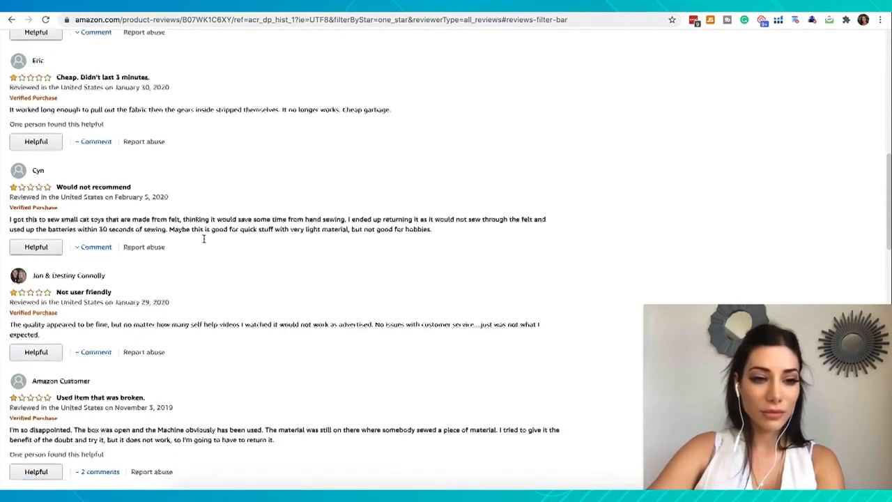
Step: Examine further 1-star reviews of the DUTISON handheld sewing machine for product flaws, and return to the rating summary
scroll(264, 227, down, 1)
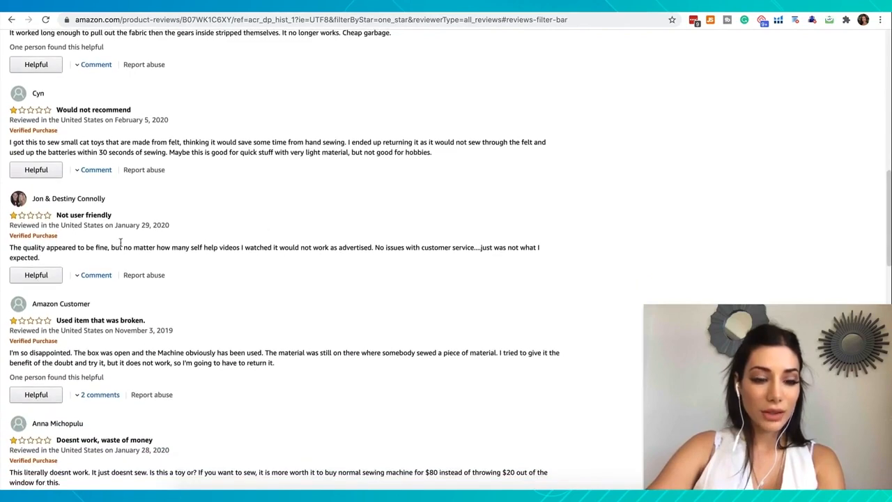
scroll(285, 259, down, 2)
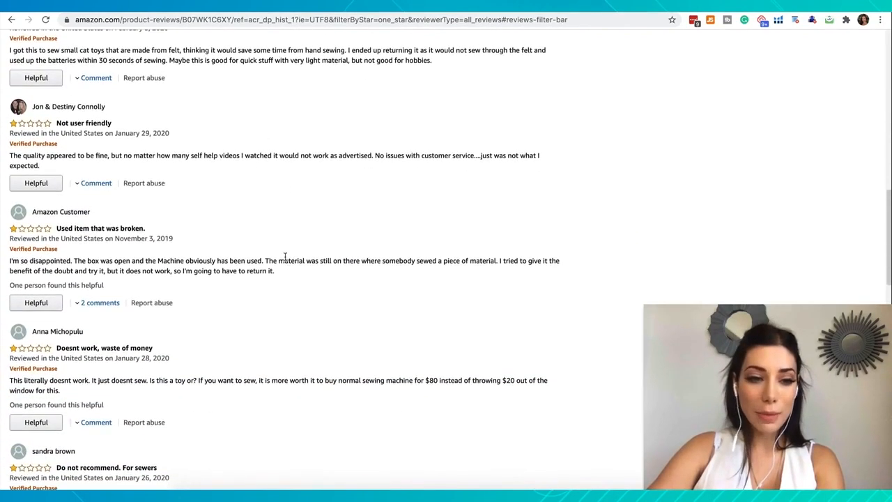
scroll(228, 273, down, 3)
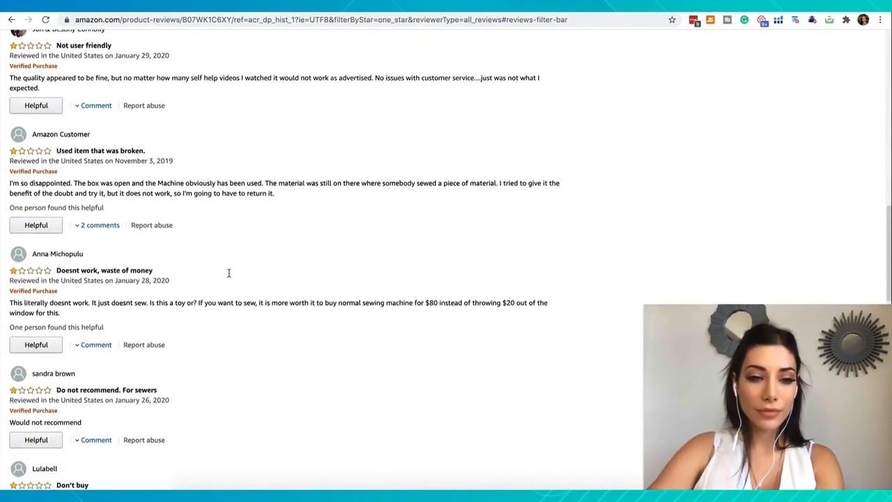
scroll(228, 276, down, 3)
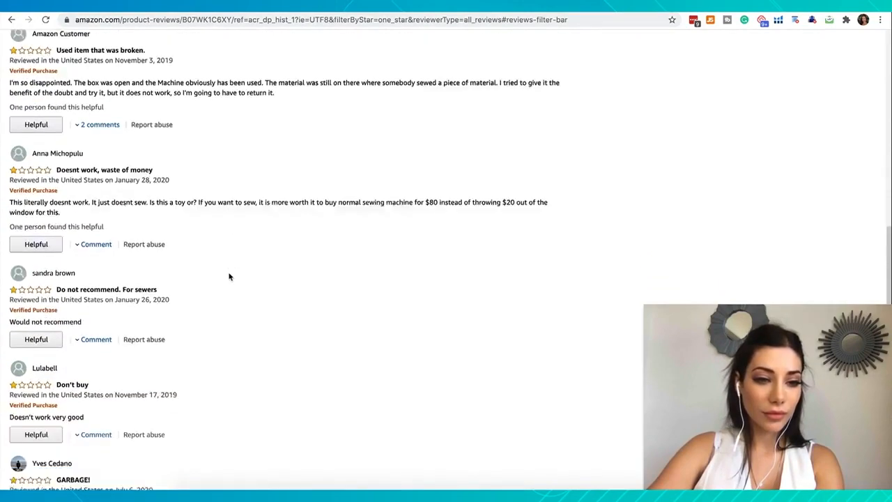
scroll(228, 276, up, 1)
scroll(229, 277, up, 14)
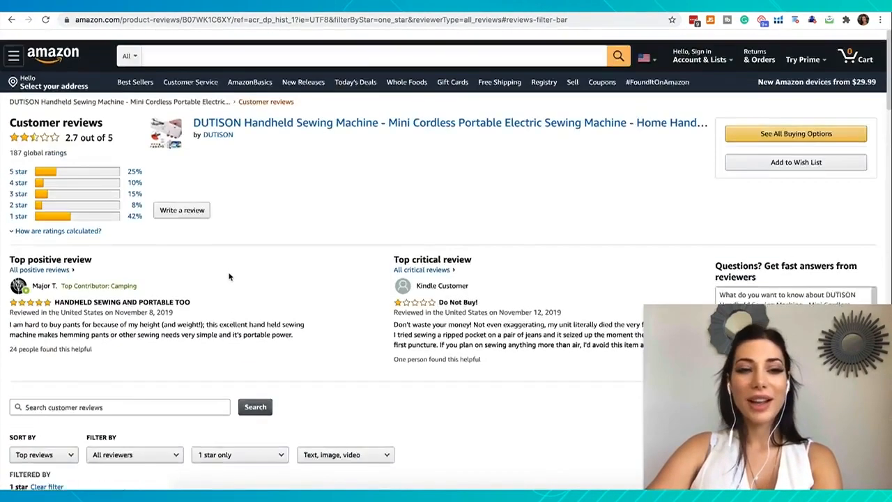
scroll(229, 276, down, 2)
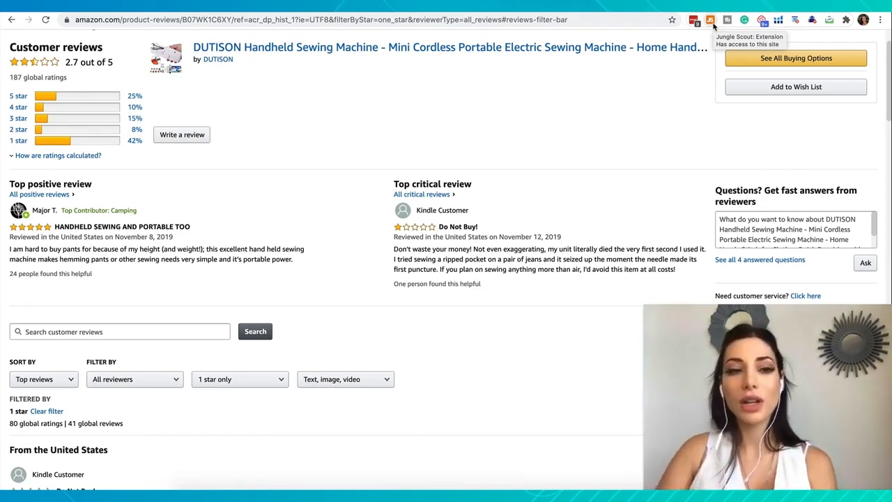
scroll(355, 161, up, 2)
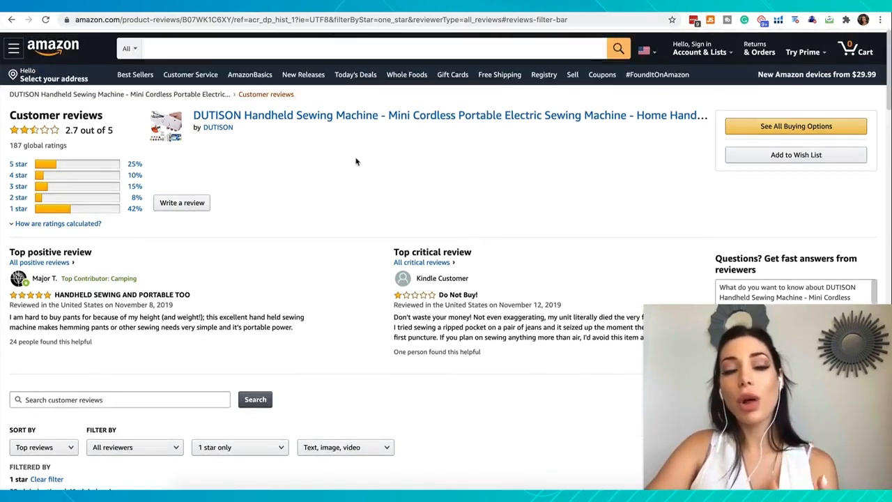